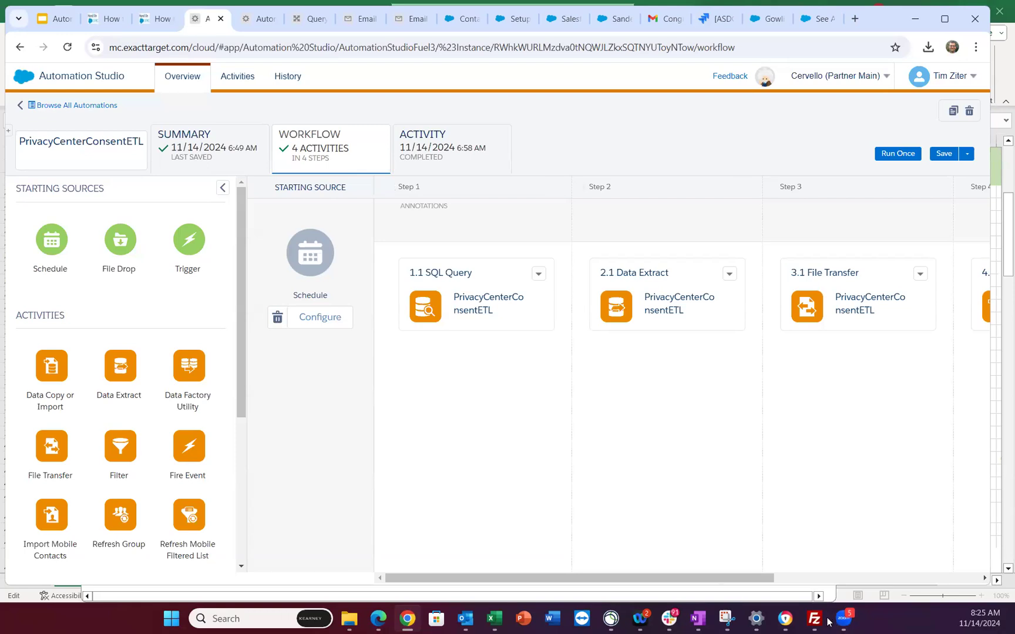
- Bring the FileZilla SFMC FTP session forward and open its File menu
left_click(821, 621)
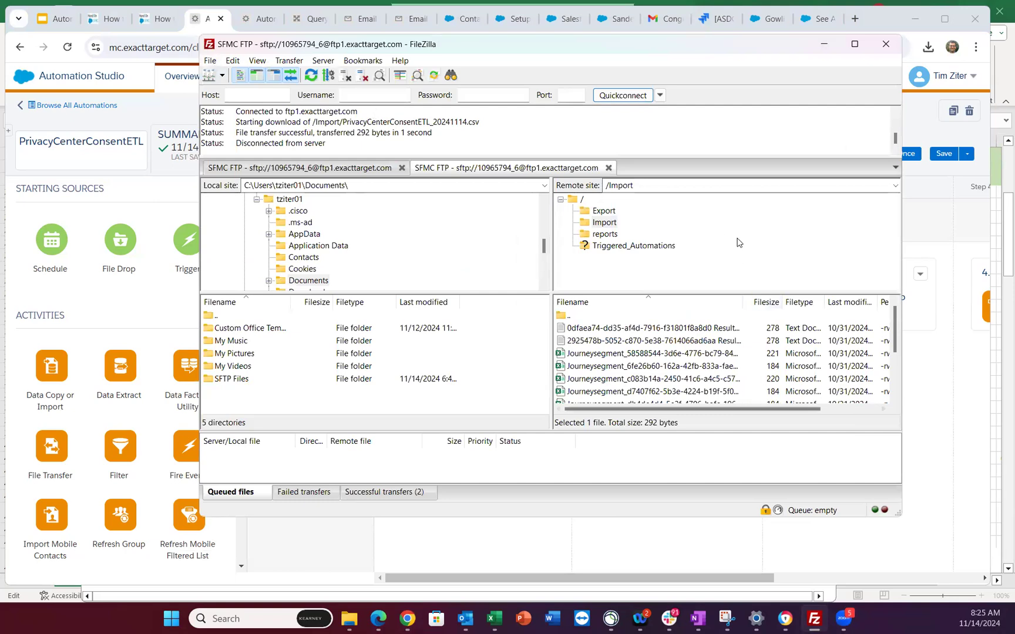
left_click(211, 64)
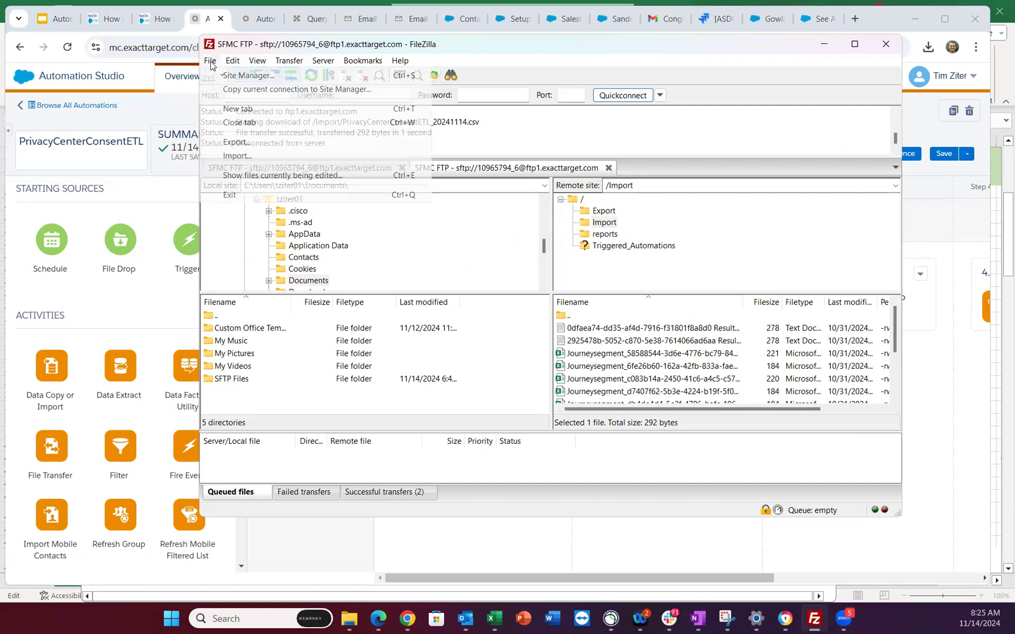
left_click(257, 78)
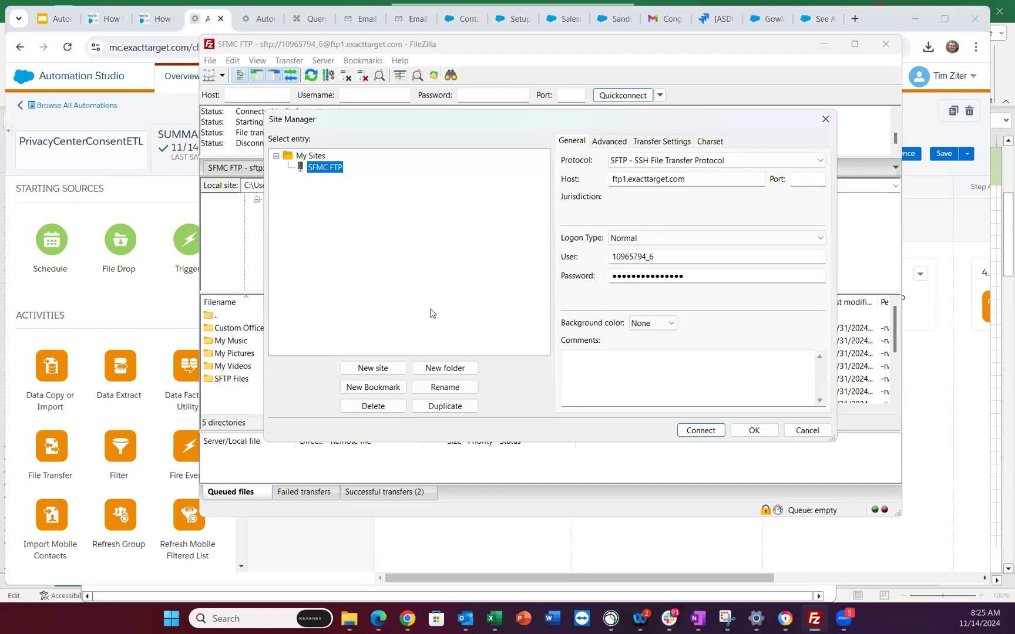
left_click(386, 368)
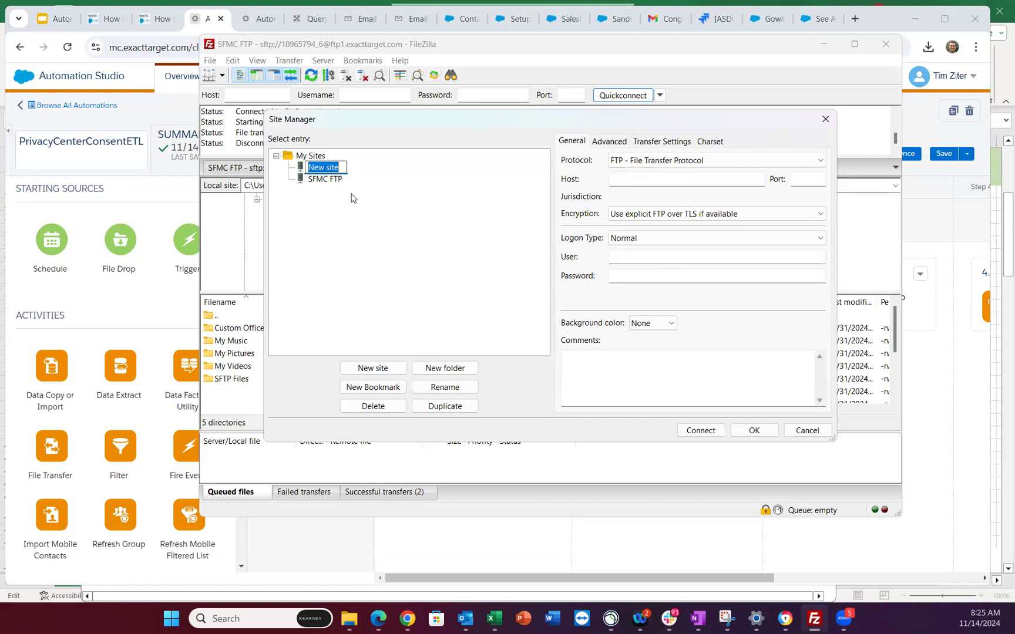
left_click(331, 167)
left_click_drag(337, 167, 307, 165)
type("Test_SFTP")
key("Return")
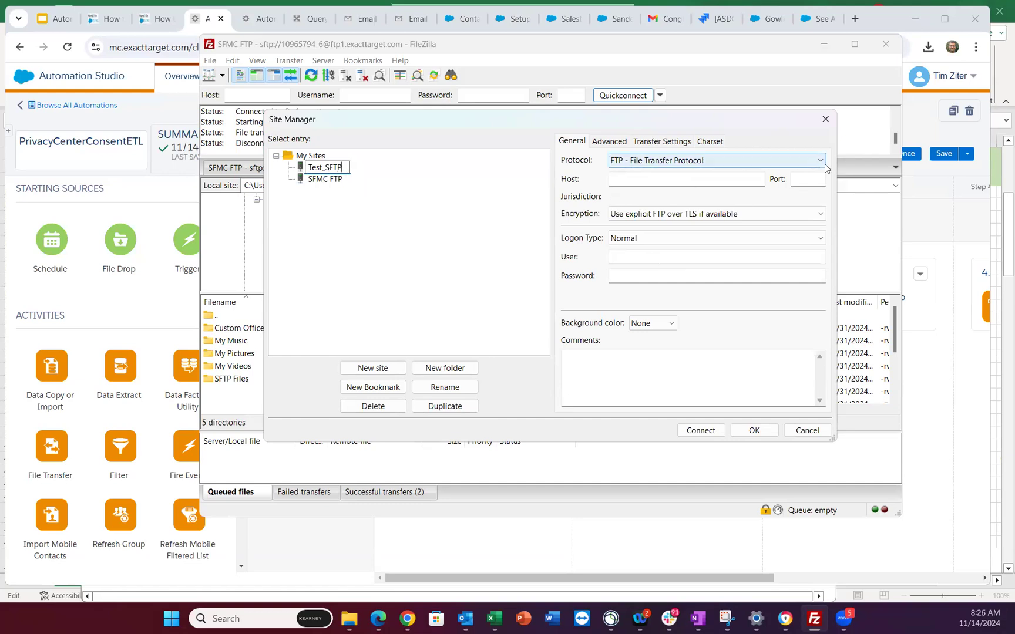
left_click(820, 162)
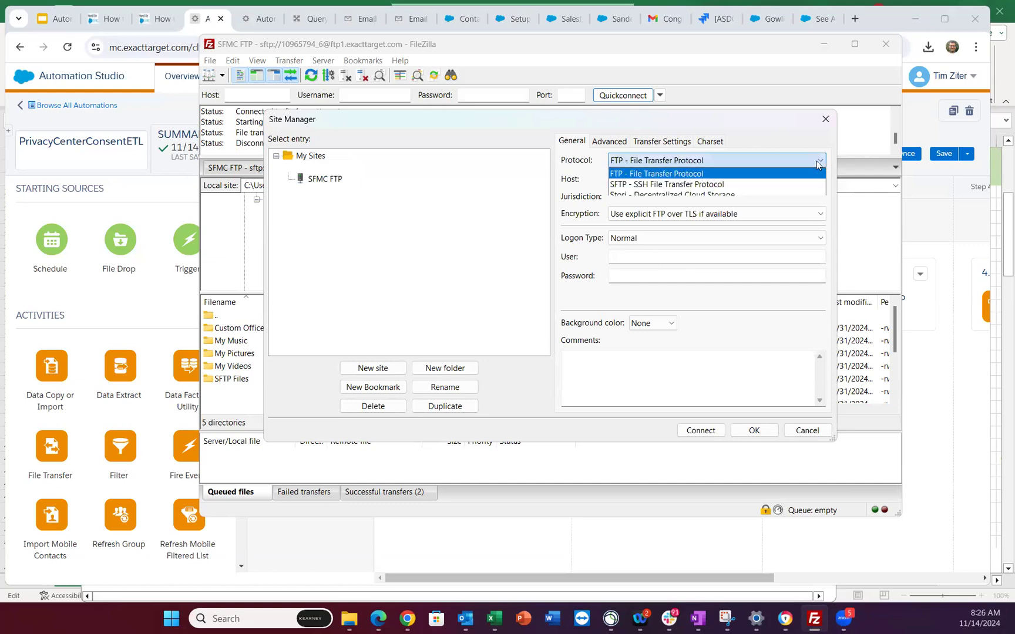
left_click(696, 185)
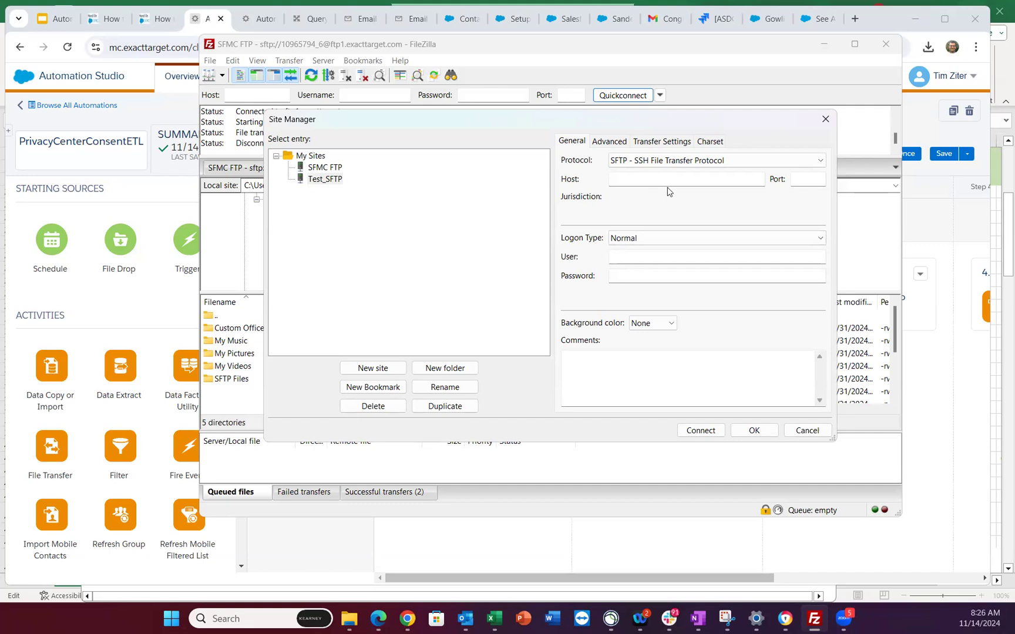
left_click(826, 120)
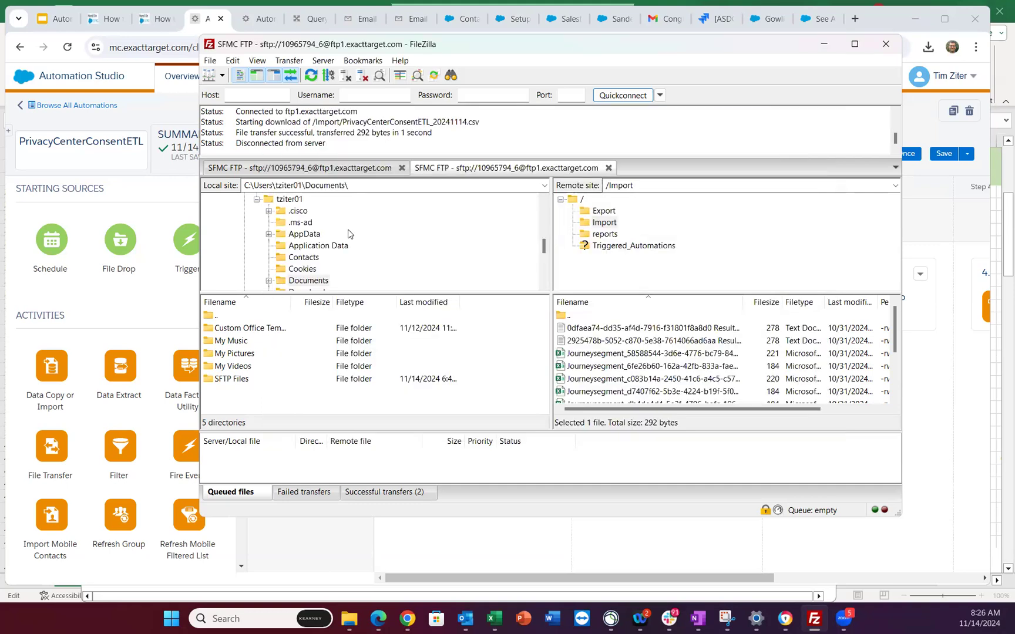
- Reopen Site Manager on SFMC FTP and select its host ftp1.exacttarget.com
left_click(210, 60)
left_click(242, 76)
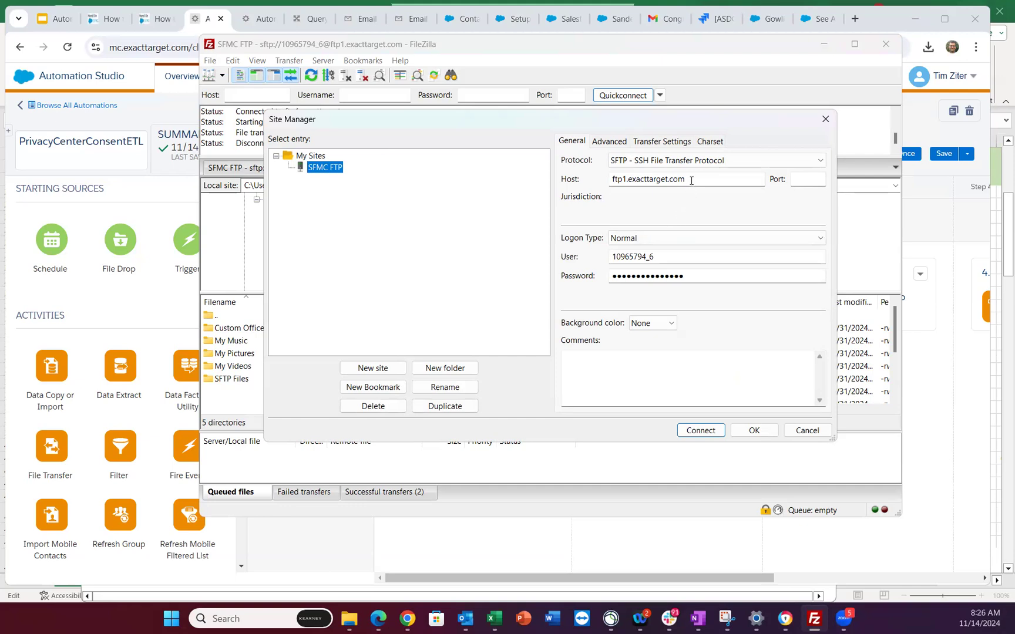
left_click_drag(692, 180, 613, 184)
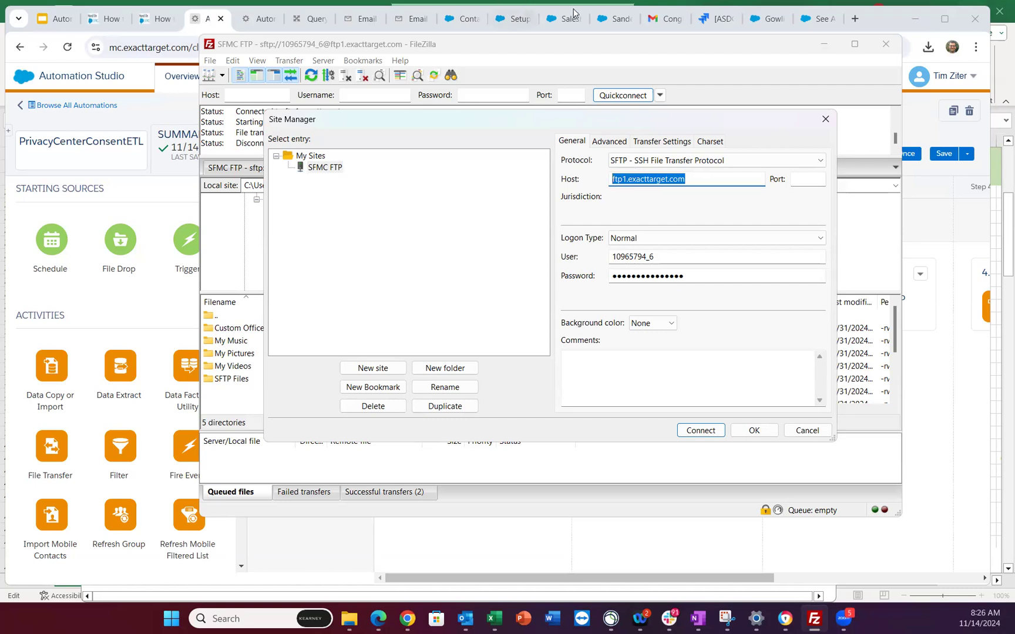
left_click(619, 22)
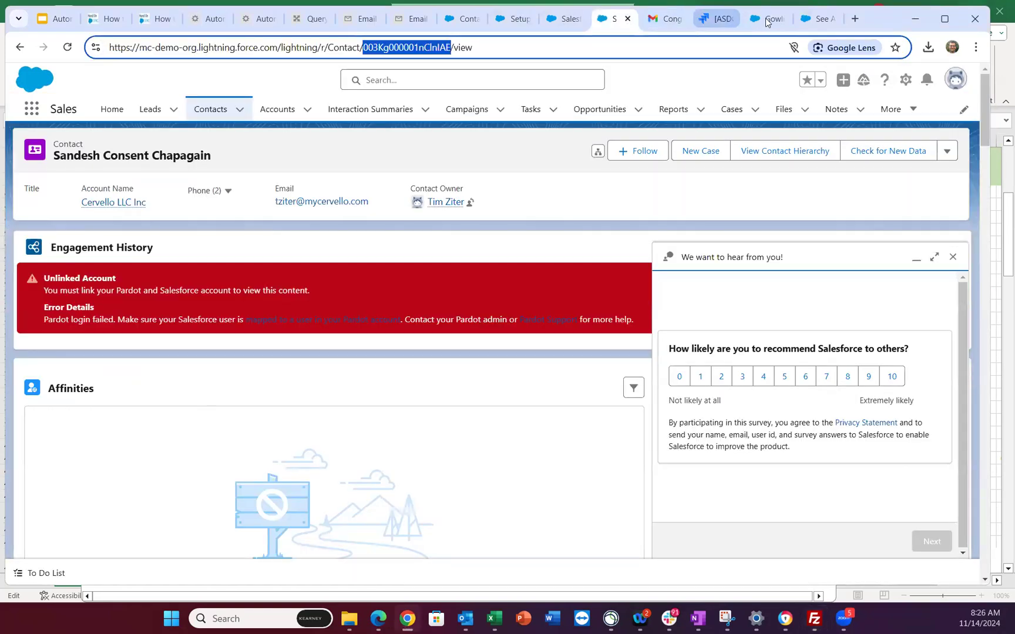
- Search for the Salesforce Trust site and open the Marketing Cloud Engagement status
left_click(817, 21)
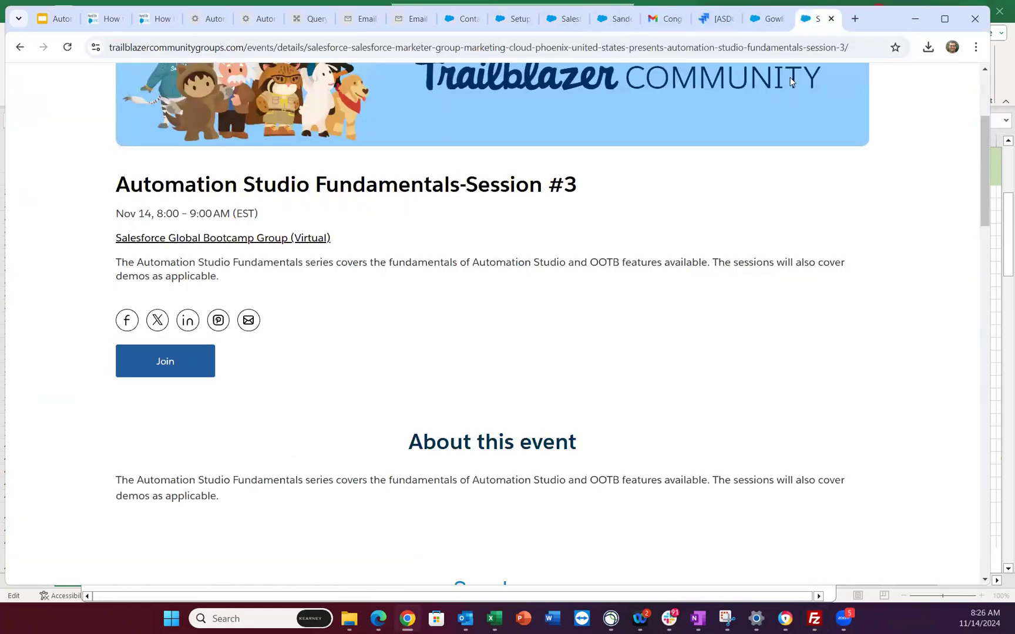
left_click(744, 50)
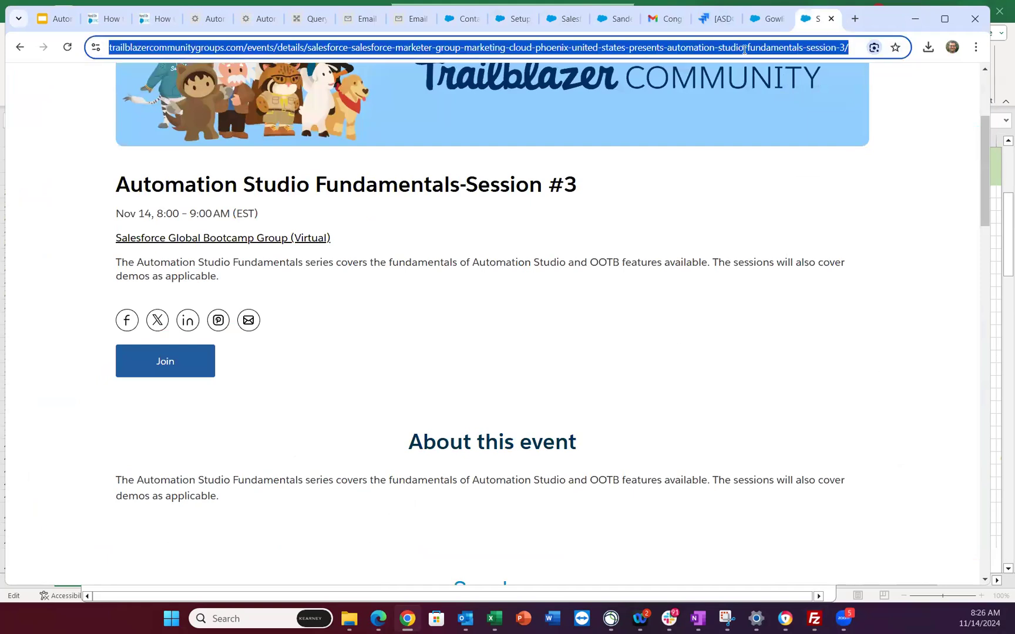
type("salesforce trust site")
key("Return")
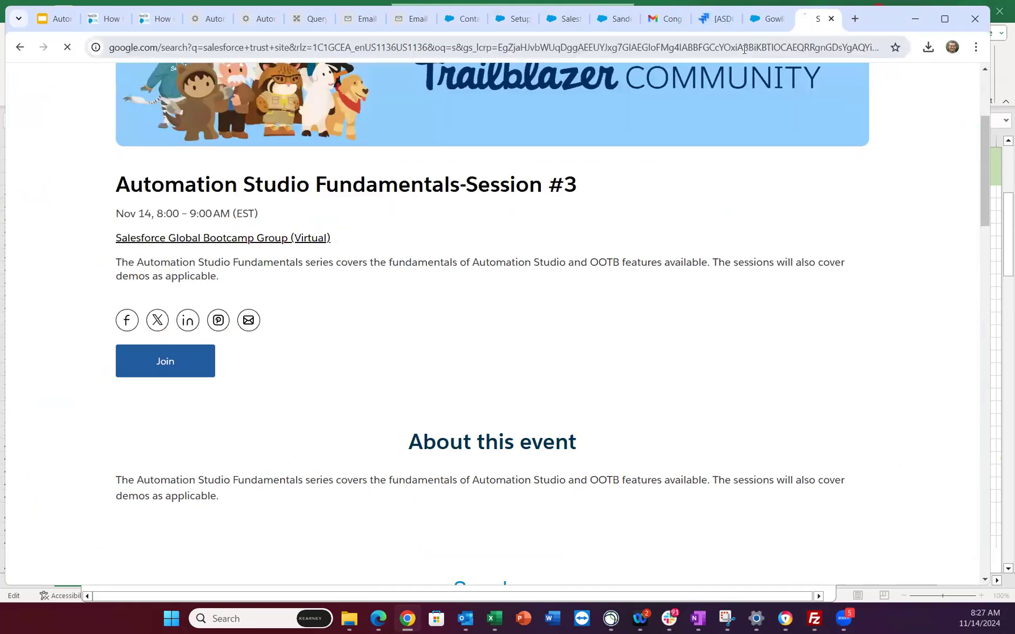
left_click(187, 201)
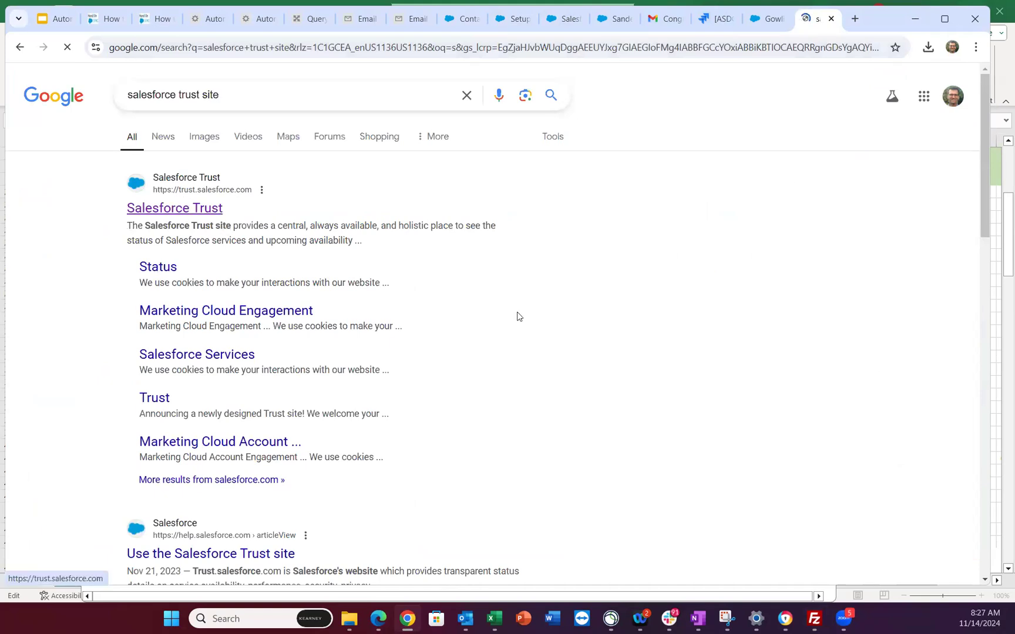
scroll(775, 327, "down", 2)
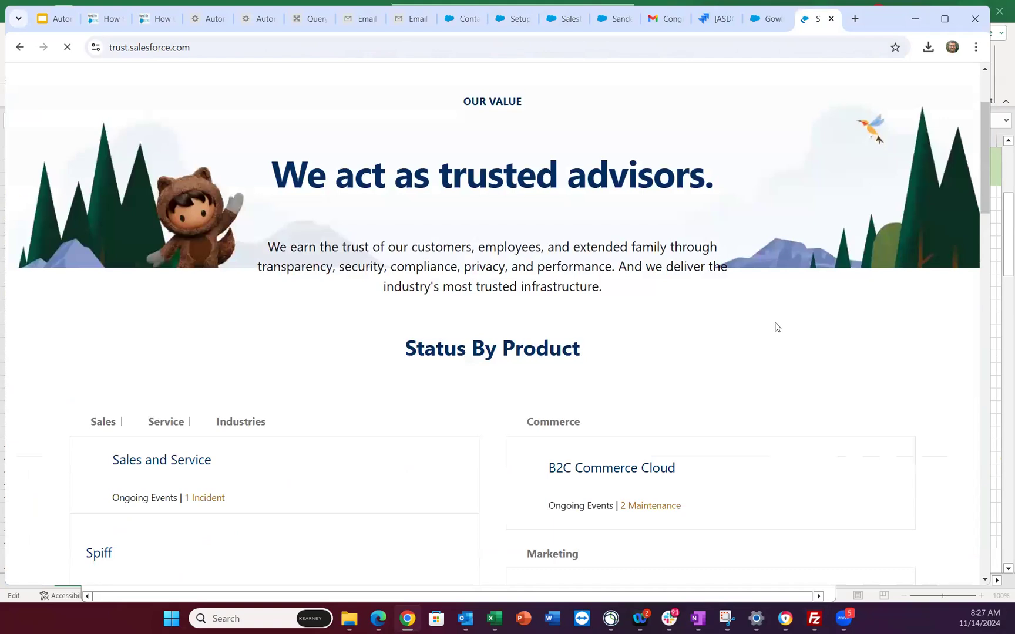
scroll(775, 326, "down", 5)
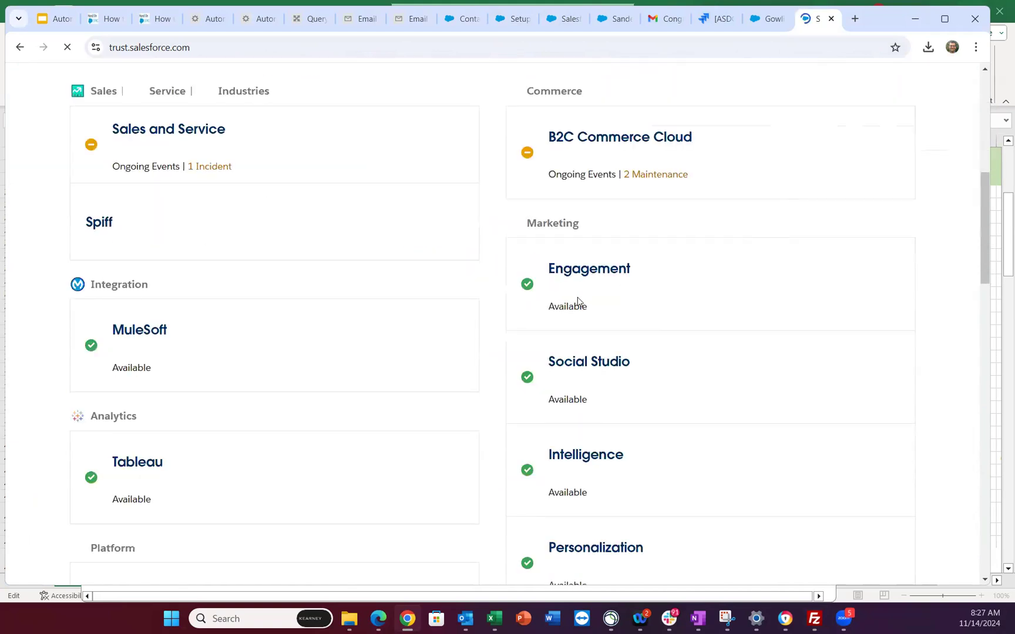
left_click(884, 194)
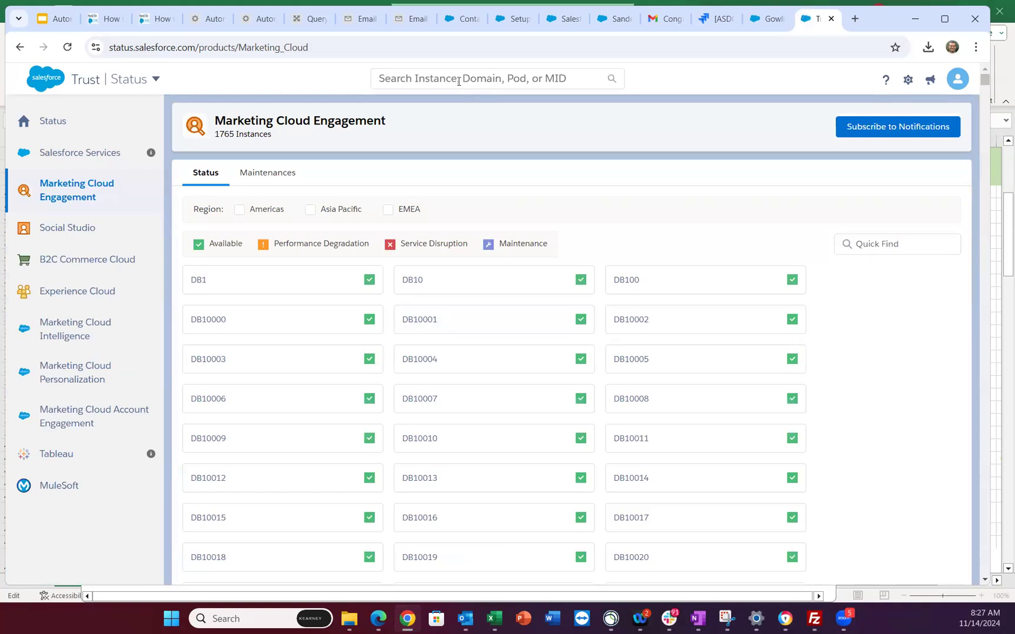
- Copy the account's MID, search it on Trust Status, and open instance DB138
left_click(401, 20)
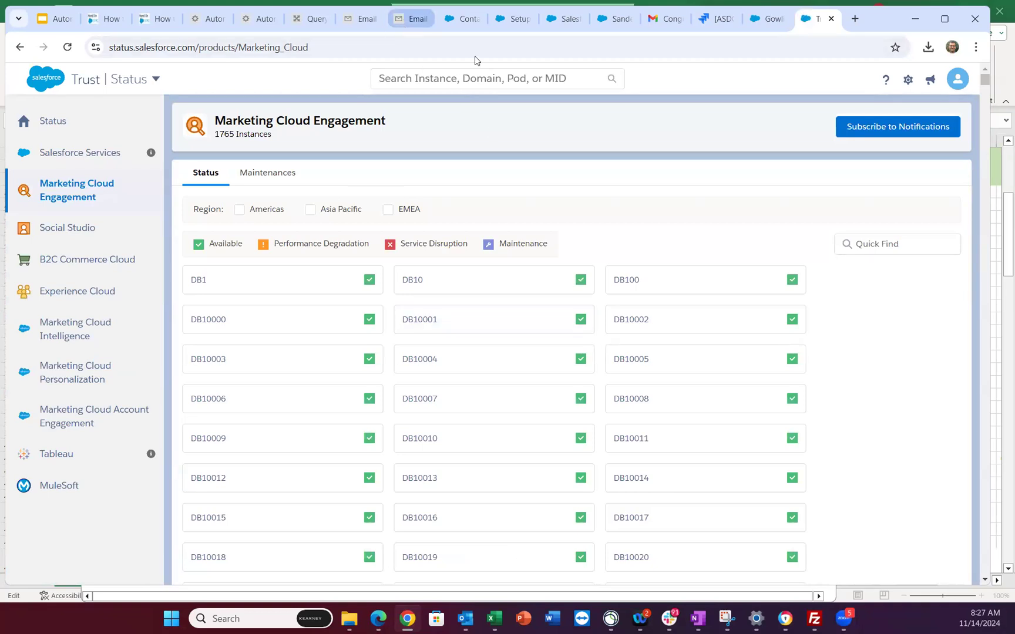
left_click(881, 78)
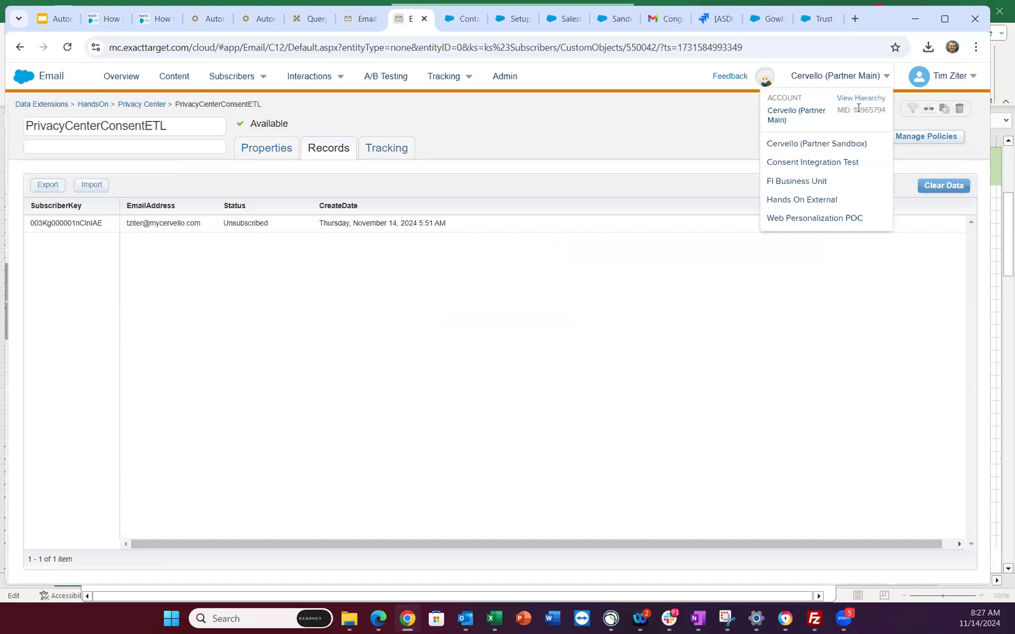
left_click_drag(854, 110, 885, 109)
key("ctrl+c")
left_click(818, 21)
left_click(452, 77)
key("ctrl+v")
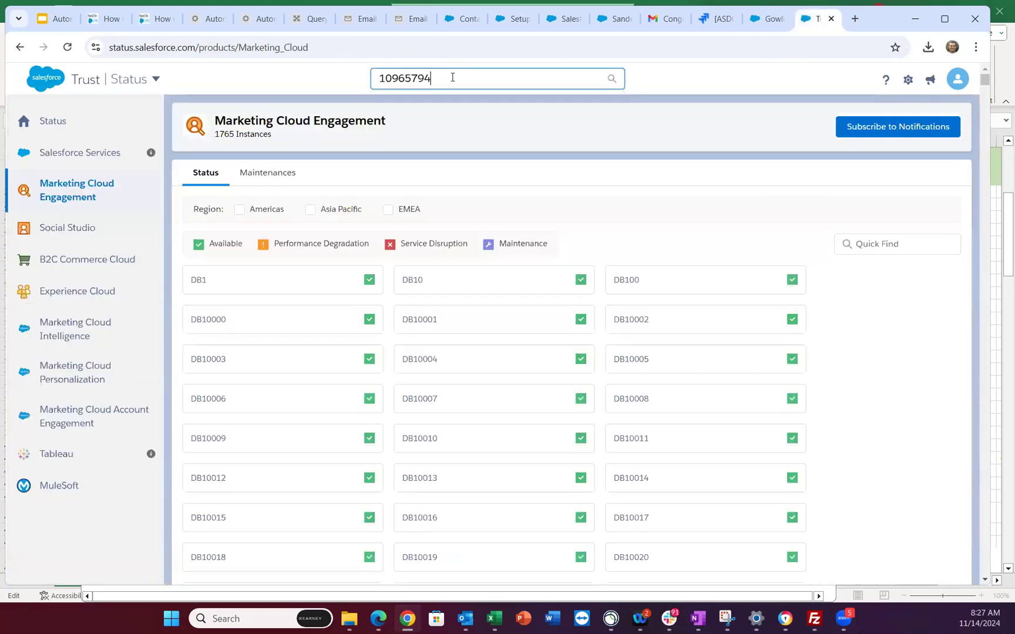
key("Return")
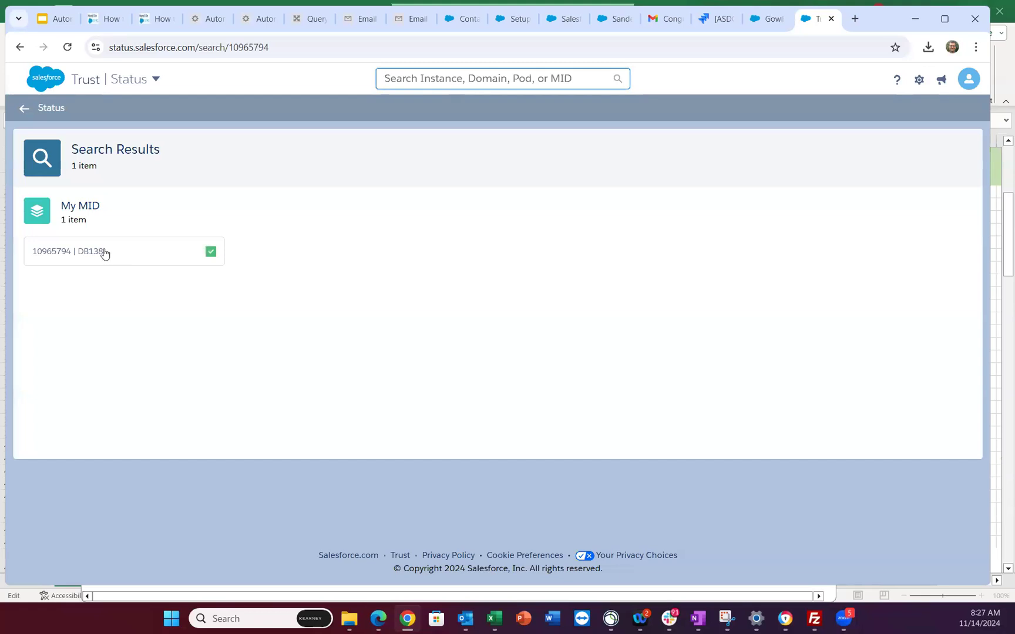
left_click(62, 253)
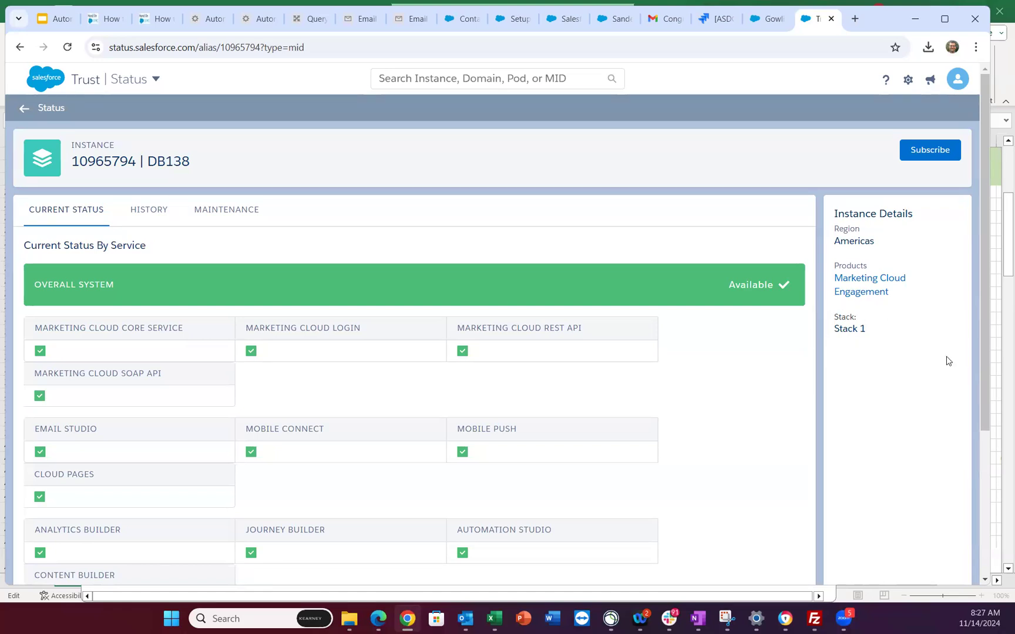
- Check the stack digit '1' in host ftp1.exacttarget.com, then view the FTP Accounts page
left_click(814, 618)
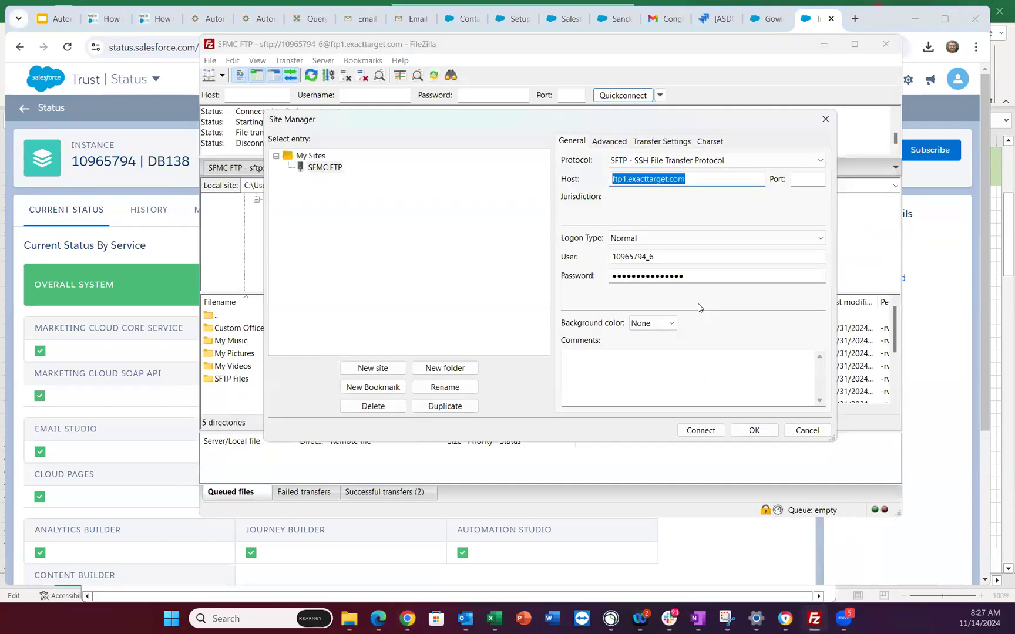
left_click(689, 179)
left_click_drag(624, 179, 628, 179)
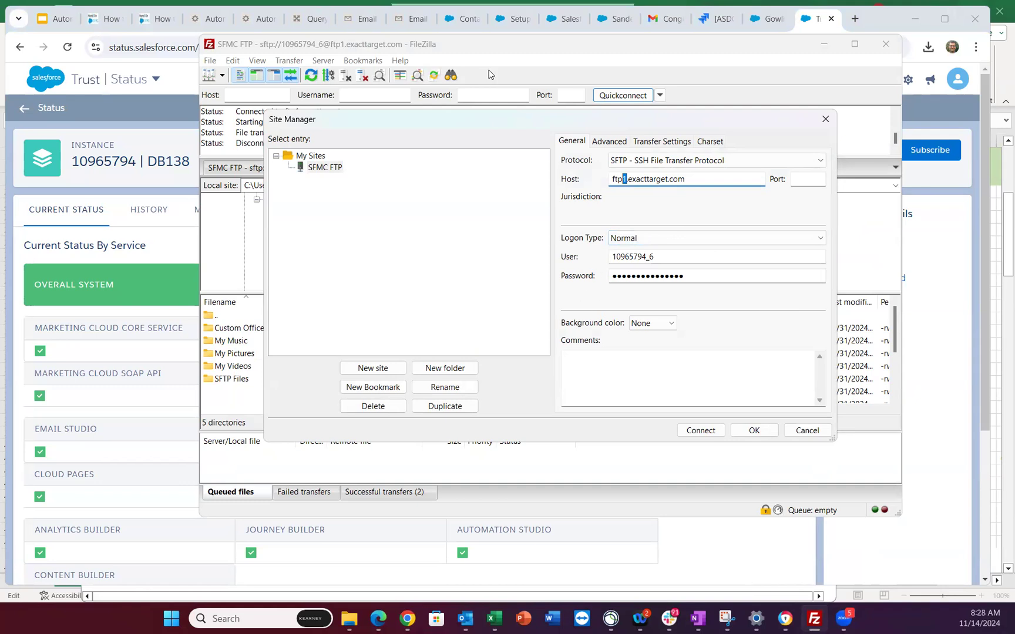
left_click(508, 18)
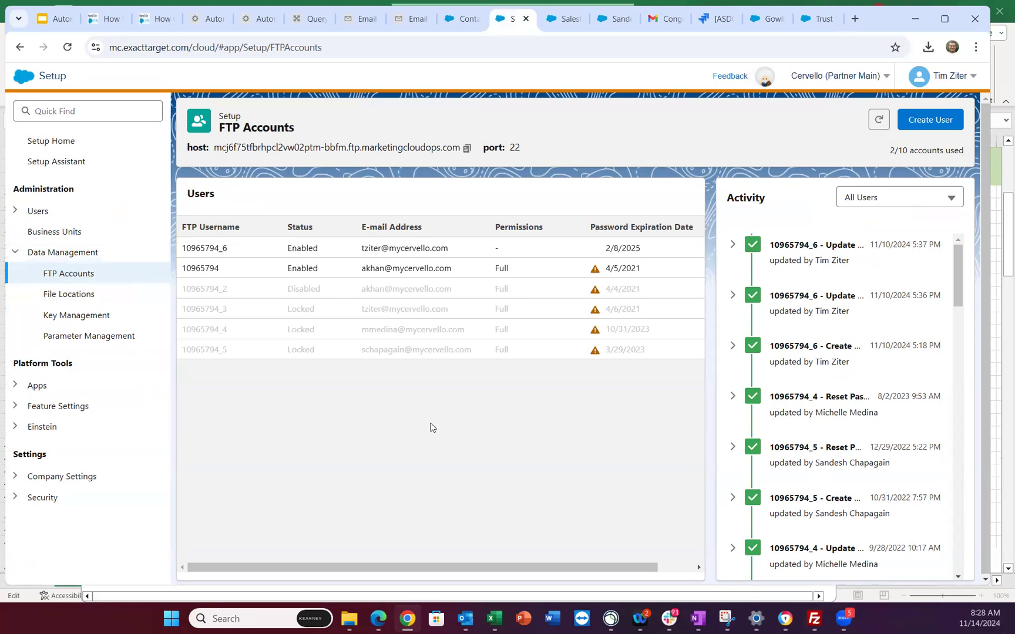
- Start a new FTP user, close the form unsaved, and return to FileZilla's SFMC FTP site
left_click(930, 121)
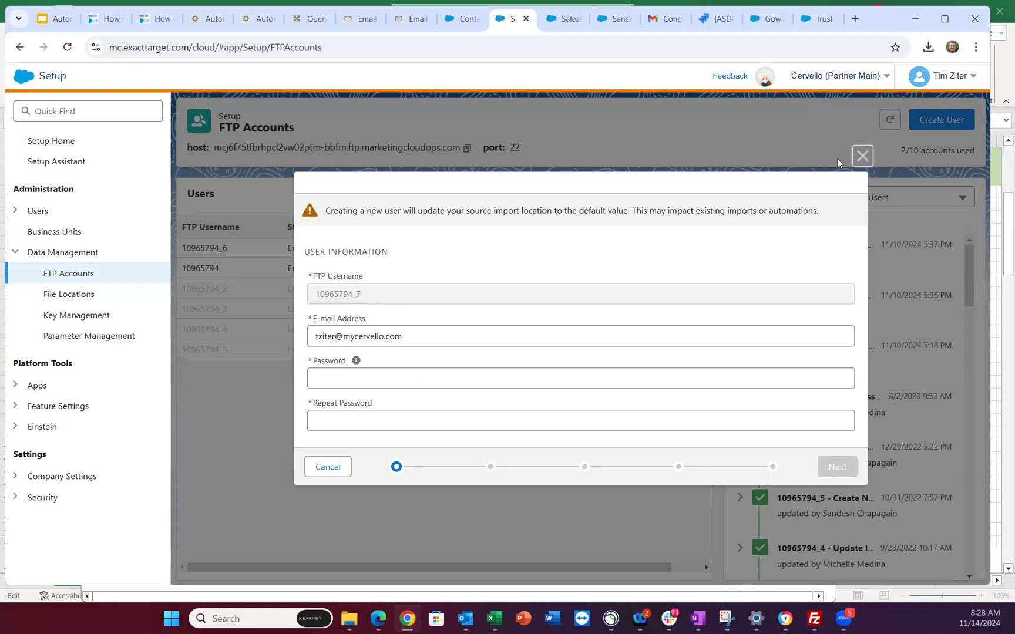
left_click(861, 156)
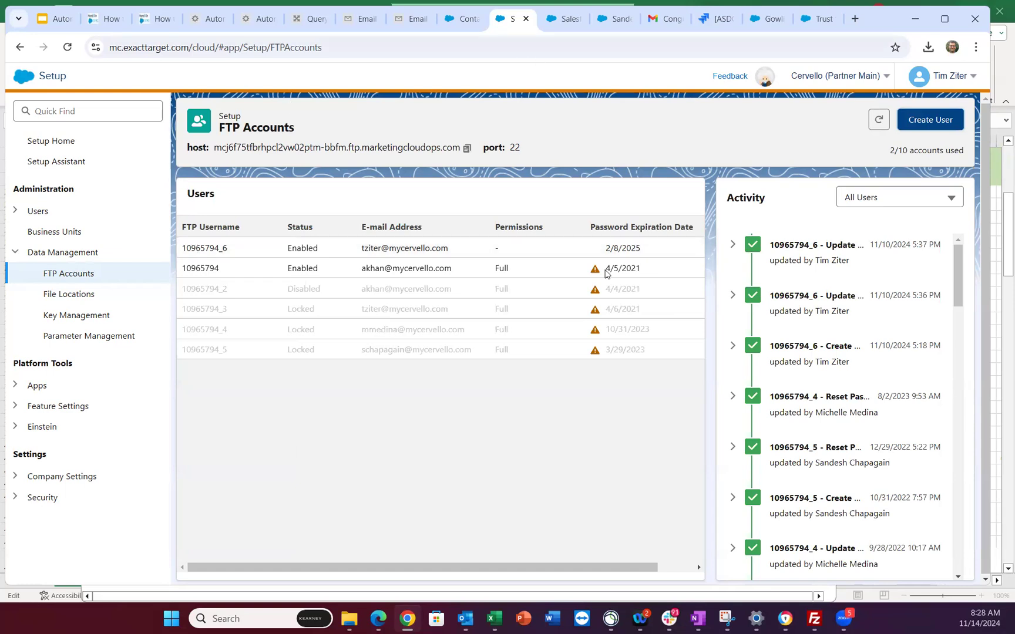
left_click(814, 618)
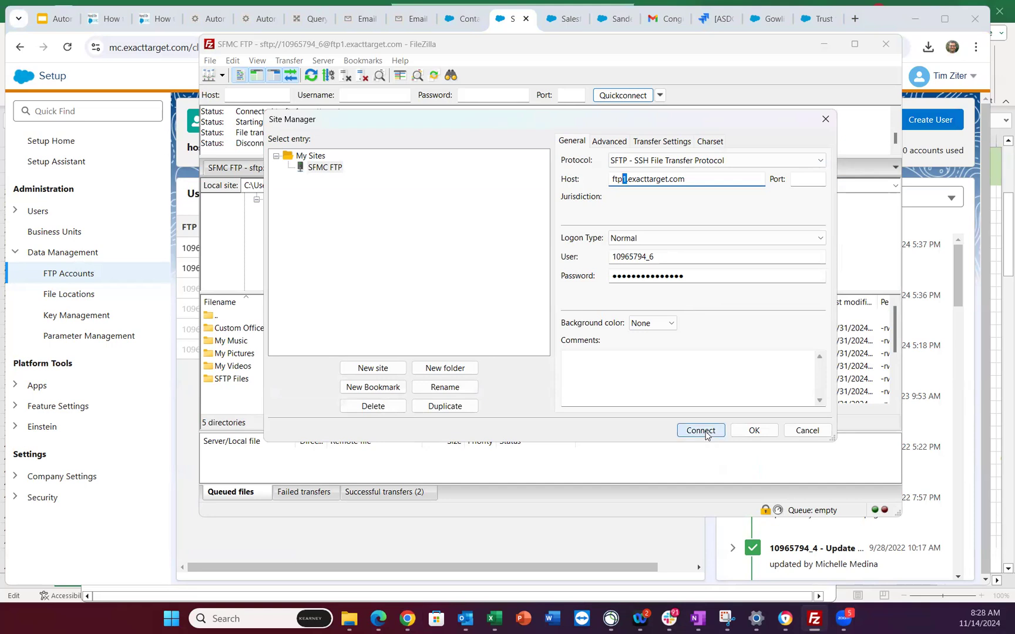
- Reconnect to SFMC FTP, close duplicate tabs, and browse the Import folder's PrivacyCenterConsentETL CSVs
left_click(705, 434)
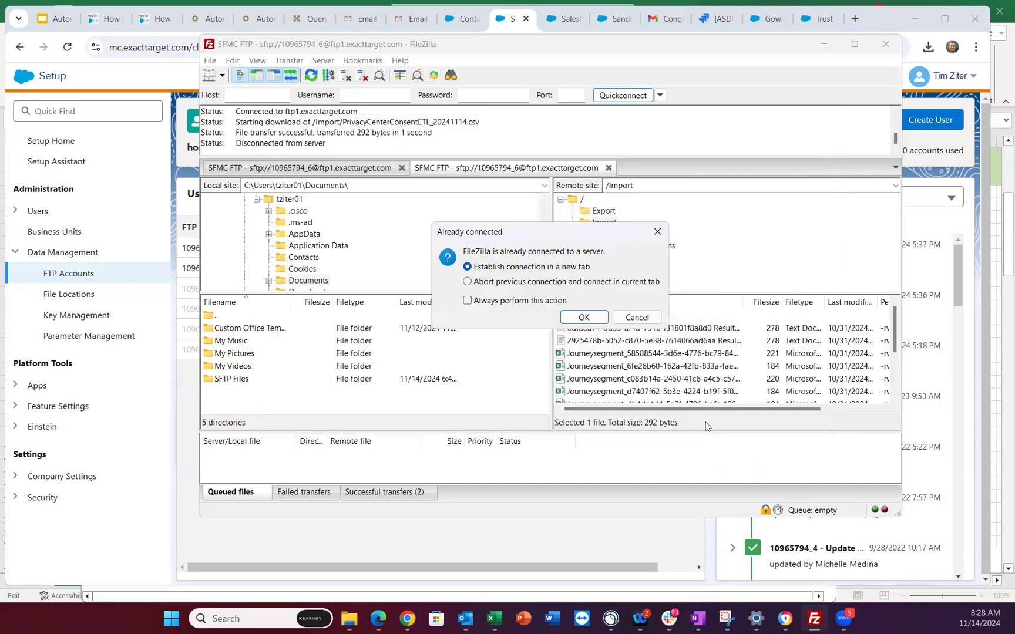
left_click(588, 318)
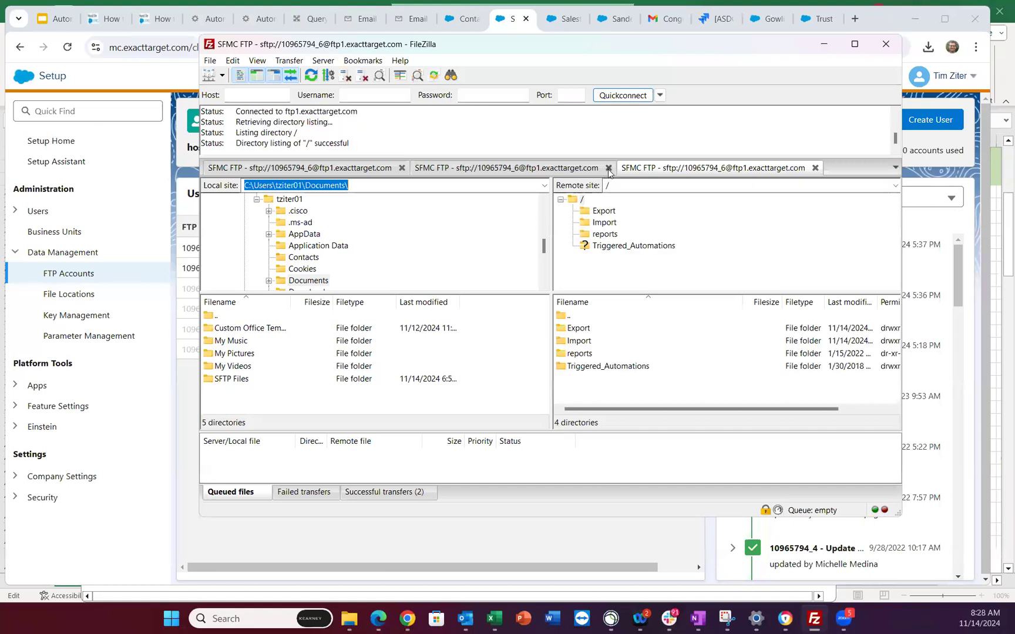
left_click(609, 168)
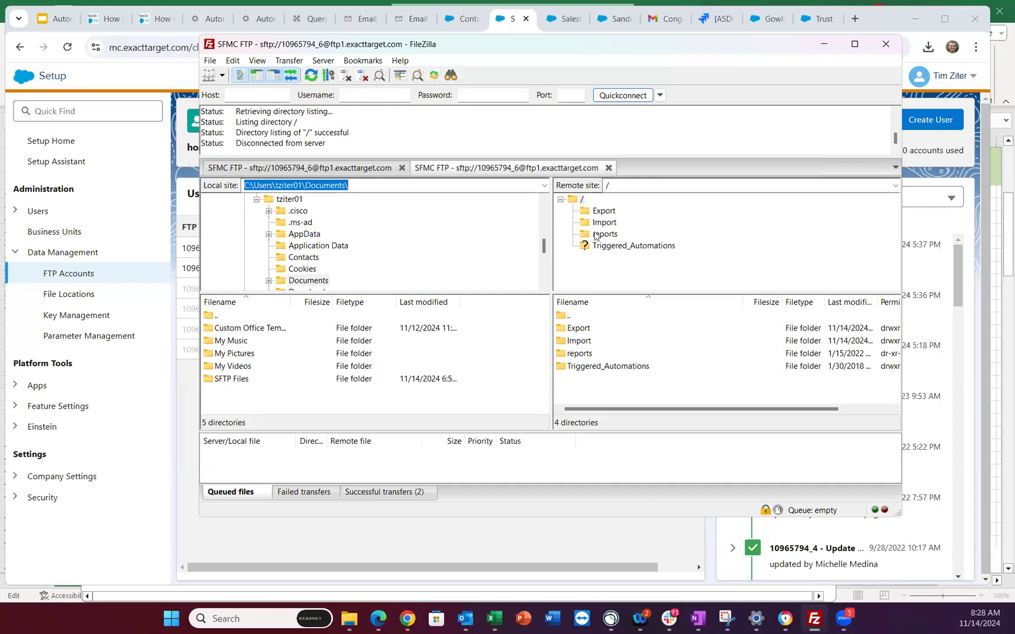
left_click(402, 169)
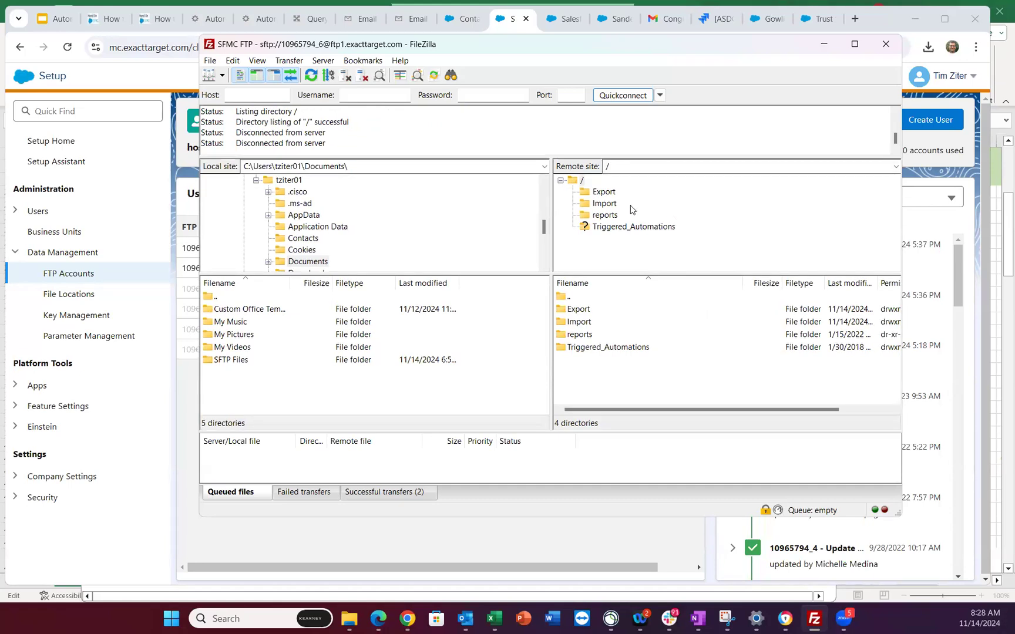
left_click(609, 204)
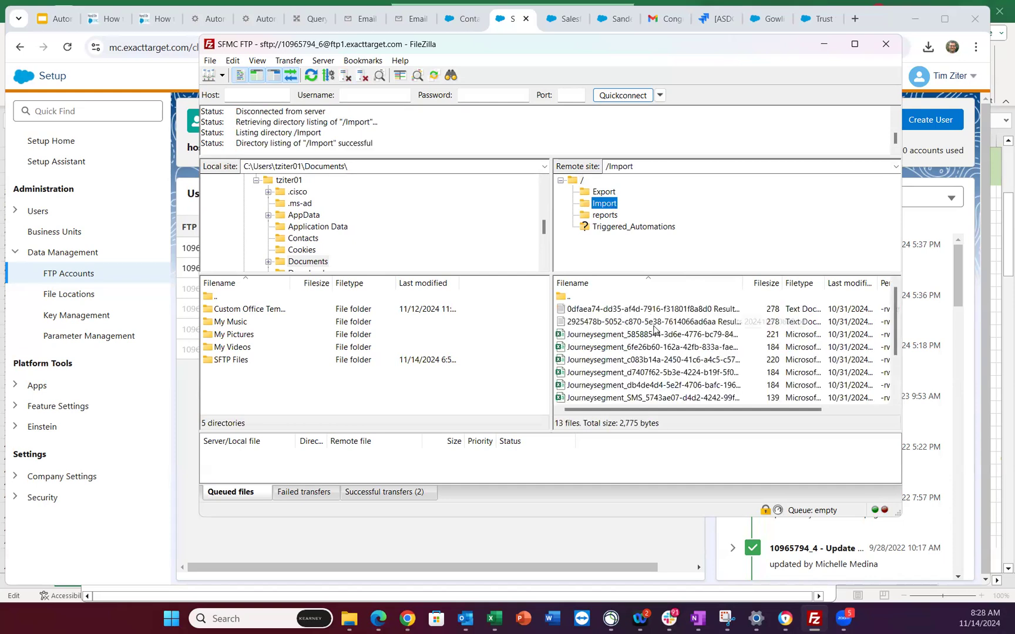
scroll(654, 329, "down", 2)
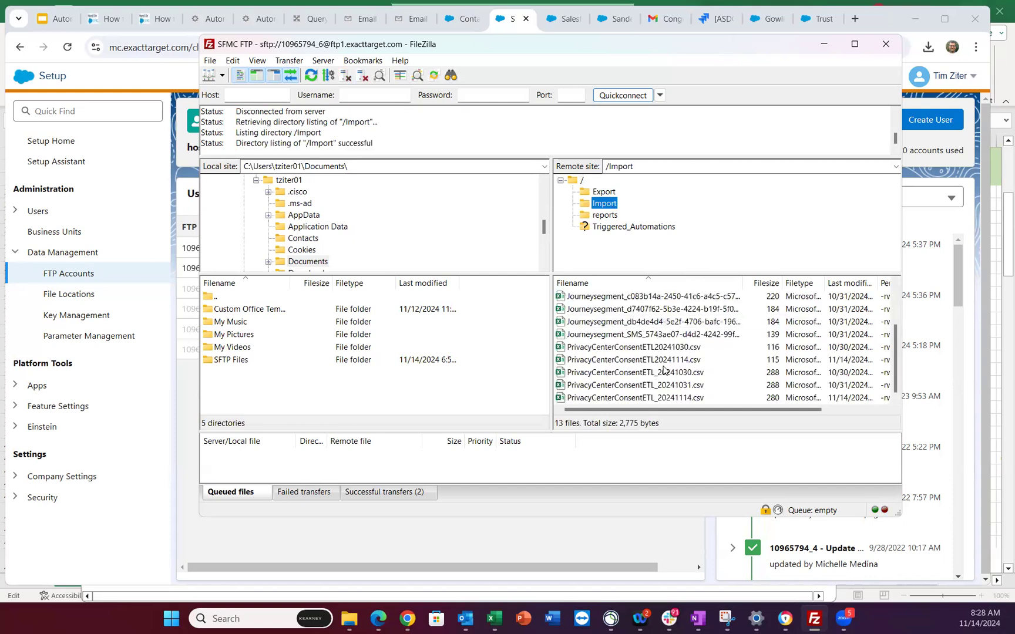
scroll(664, 370, "up", 2)
scroll(664, 370, "down", 2)
- Minimize FileZilla and open Edit / View on the automation's 1.1 SQL Query activity
left_click(824, 47)
left_click(206, 20)
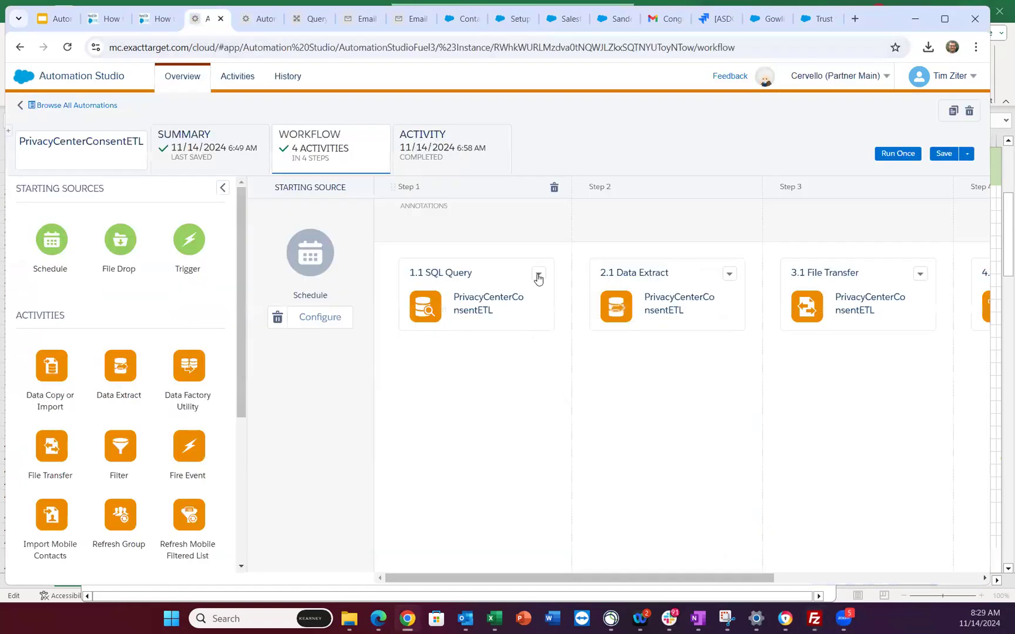
left_click(538, 279)
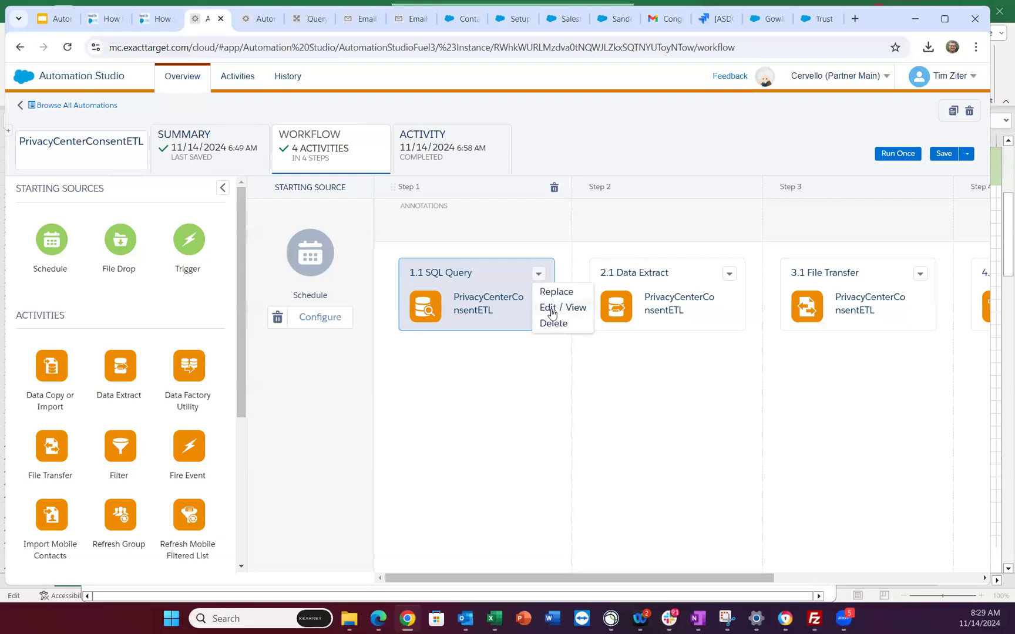
left_click(550, 311)
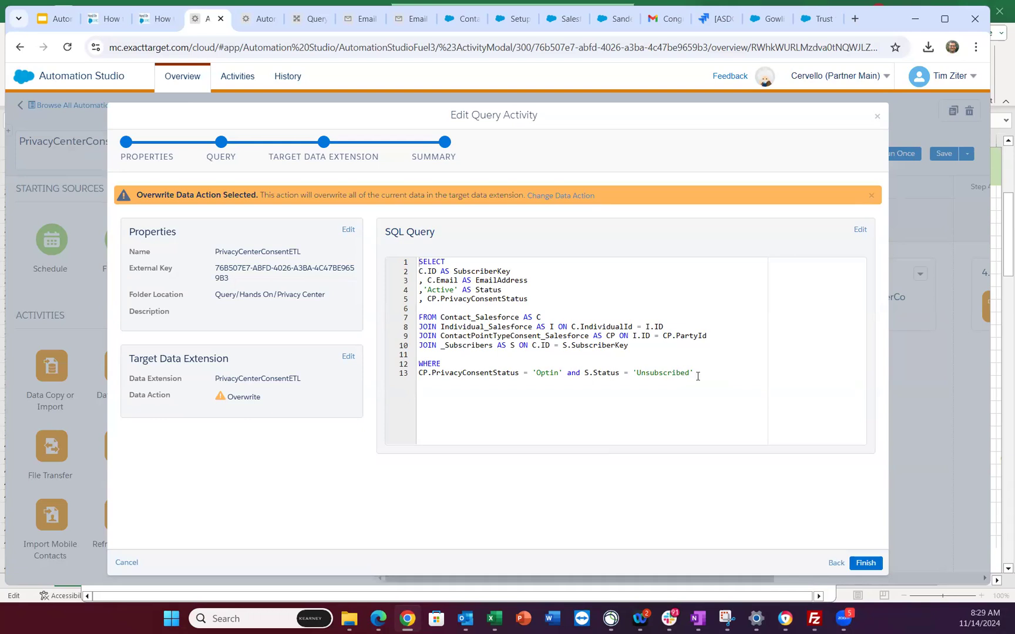
left_click(298, 18)
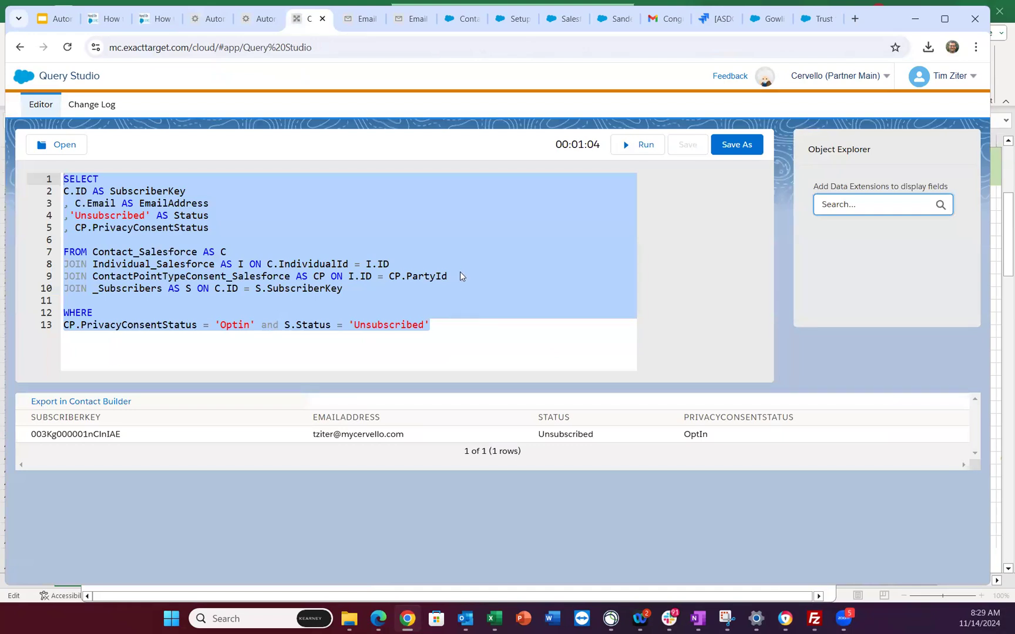
left_click(461, 272)
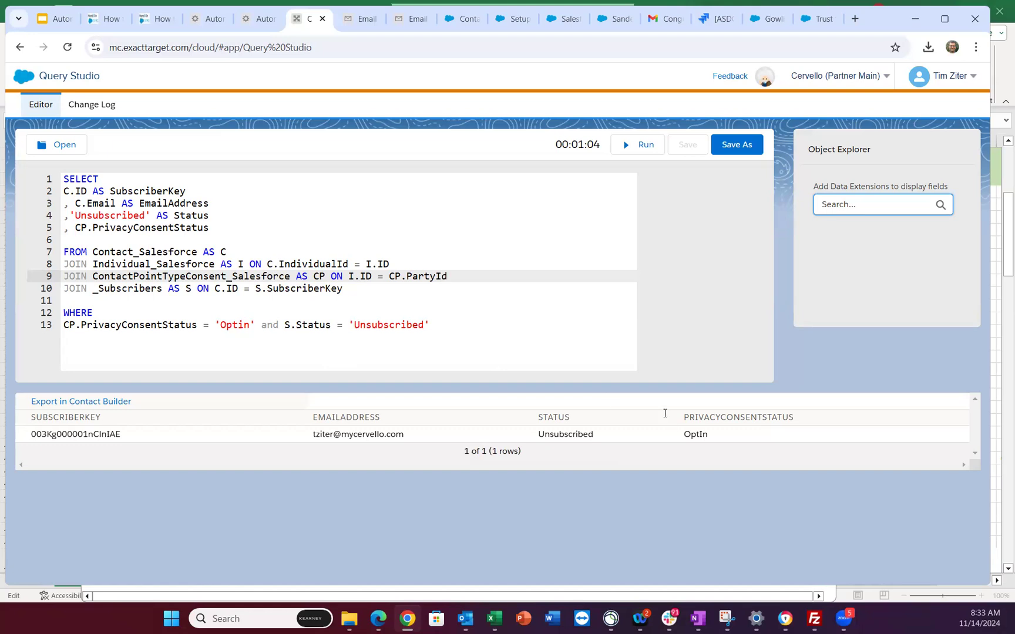
- Replace the fixed 'Unsubscribed' on line 4 with S.Status and rerun the query
left_click(439, 325)
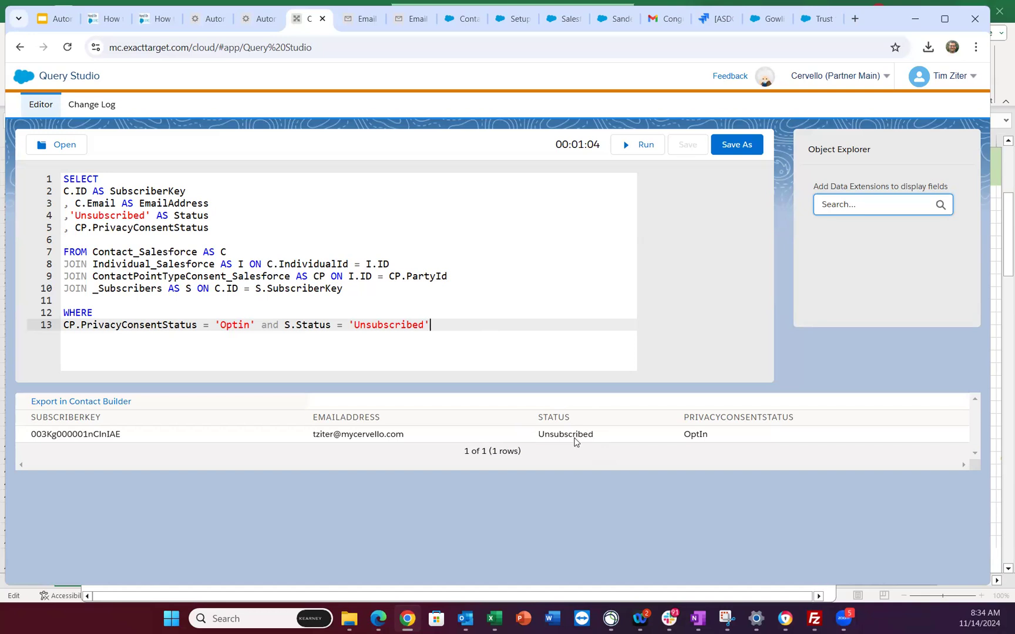
left_click_drag(173, 214, 71, 216)
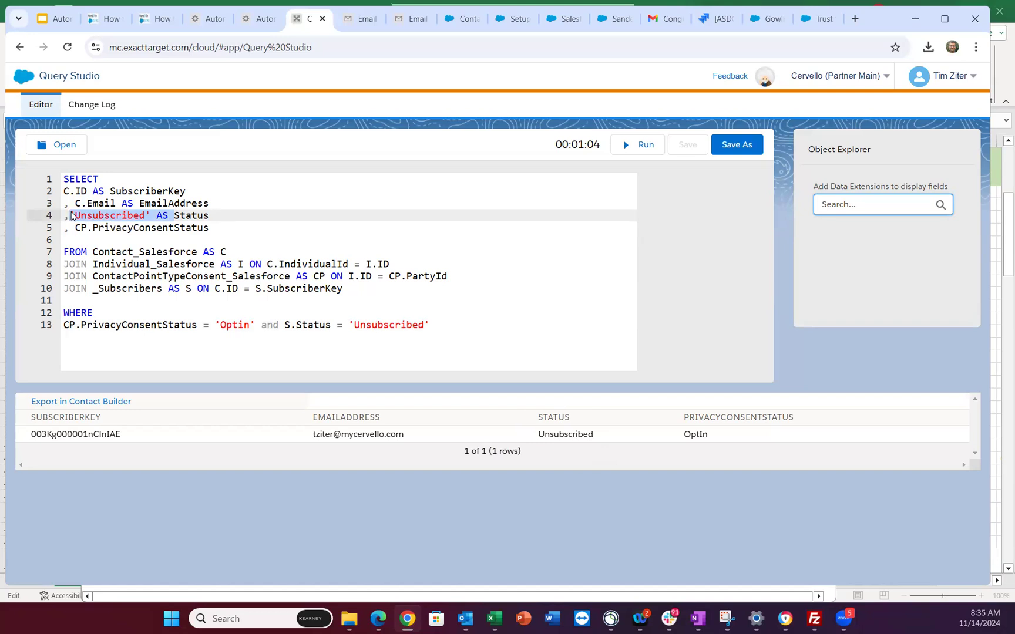
type("S.")
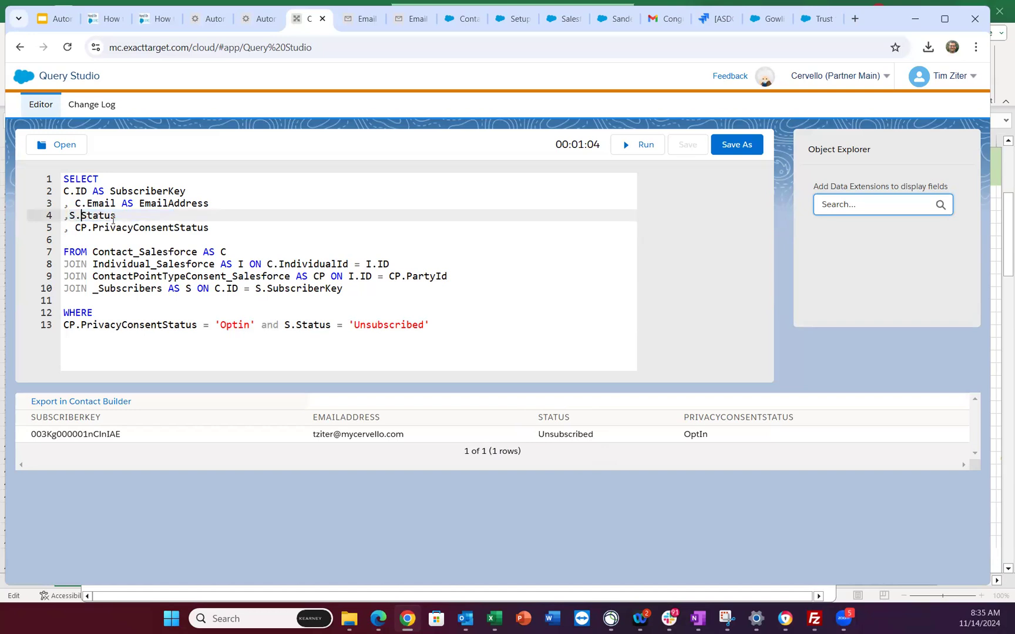
left_click(624, 146)
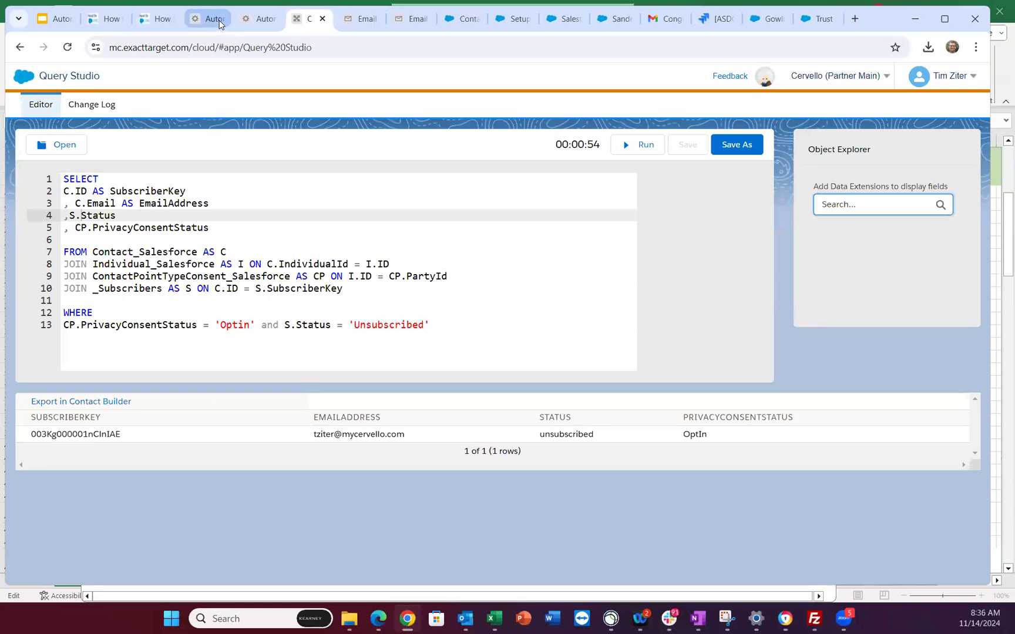
- Review the Edit Query Activity summary, then view the PrivacyCenterConsentETL data extension
left_click(212, 18)
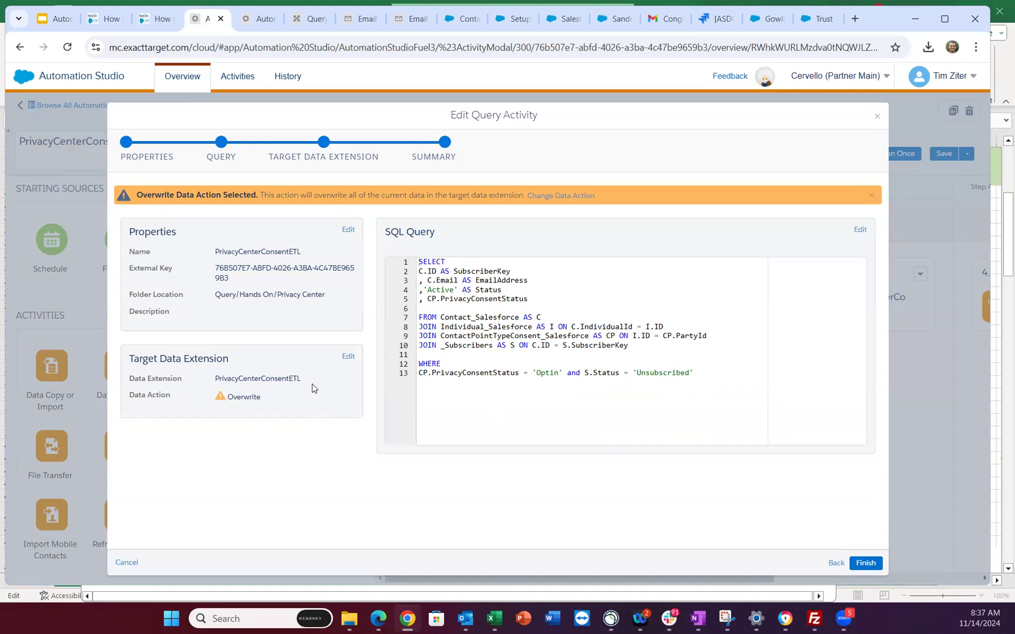
left_click(417, 23)
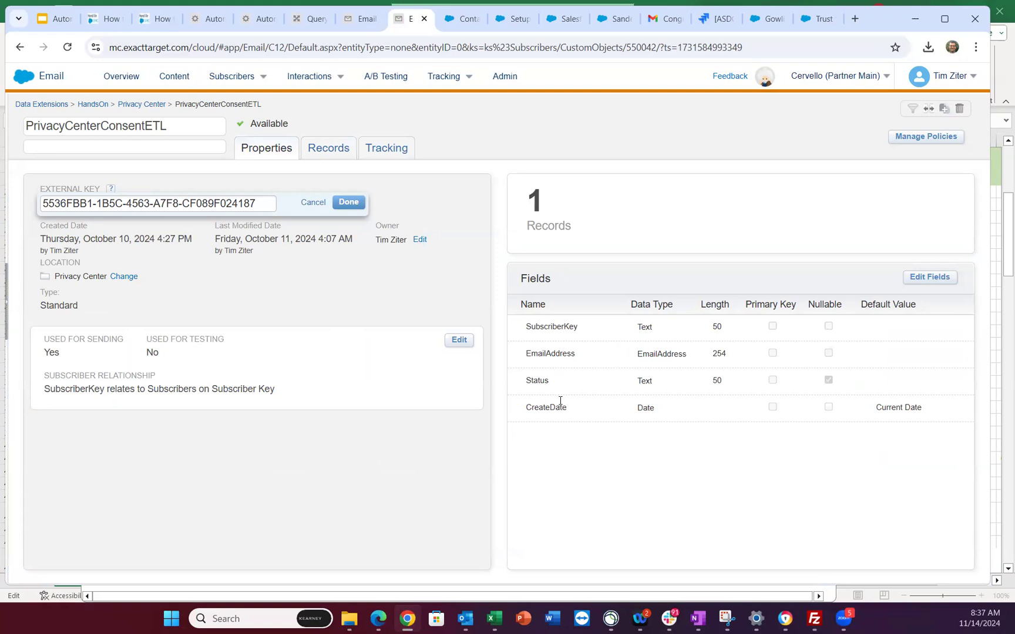
- Check the data extension's single unsubscribed record and properties, then return to the query activity
left_click(343, 150)
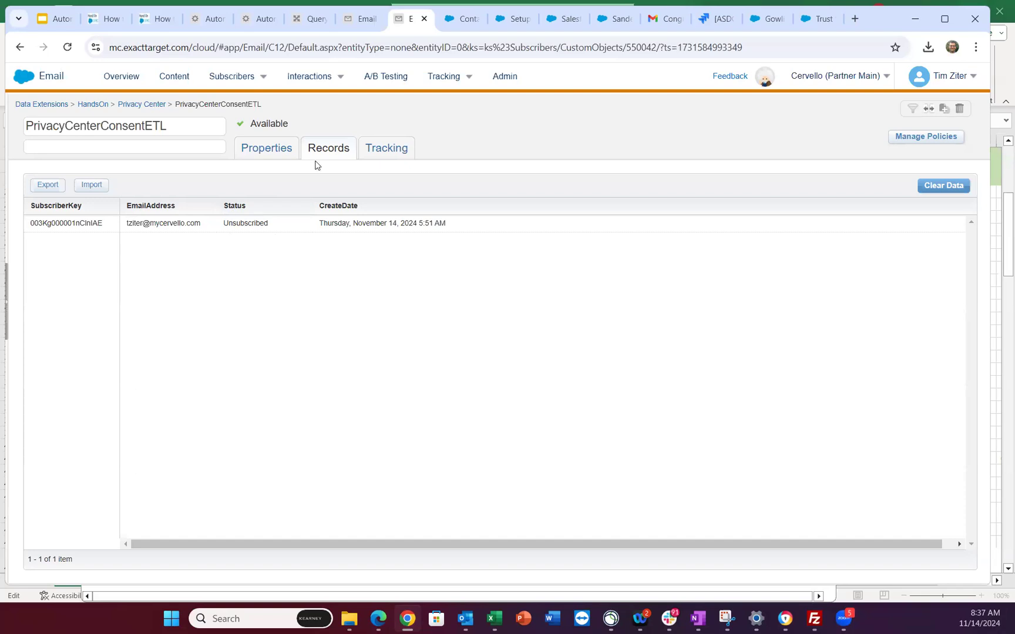
mouse_move(212, 77)
left_click(252, 155)
left_click(259, 152)
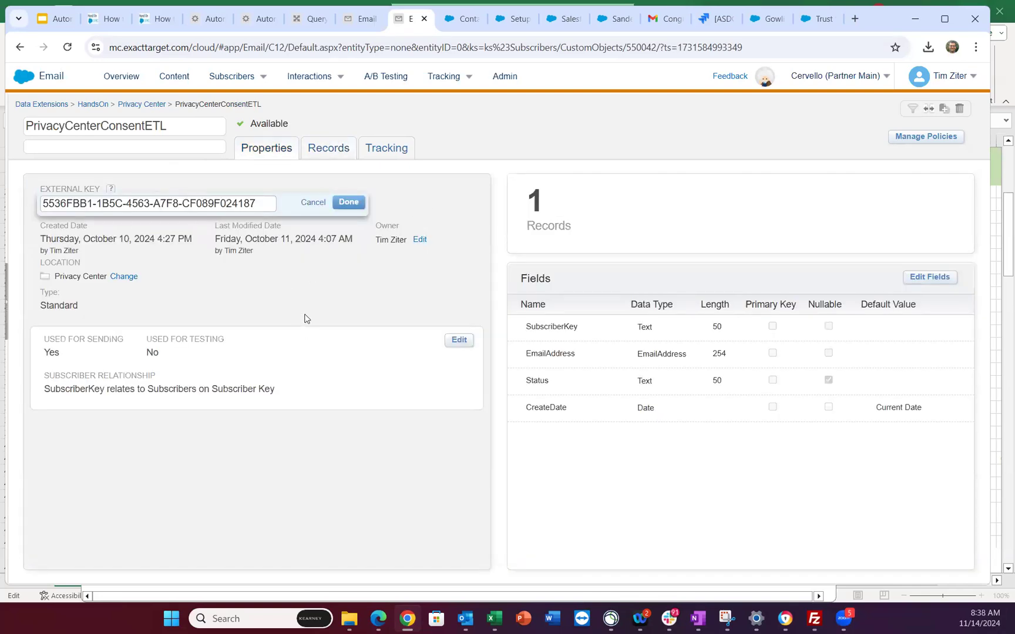
left_click(206, 28)
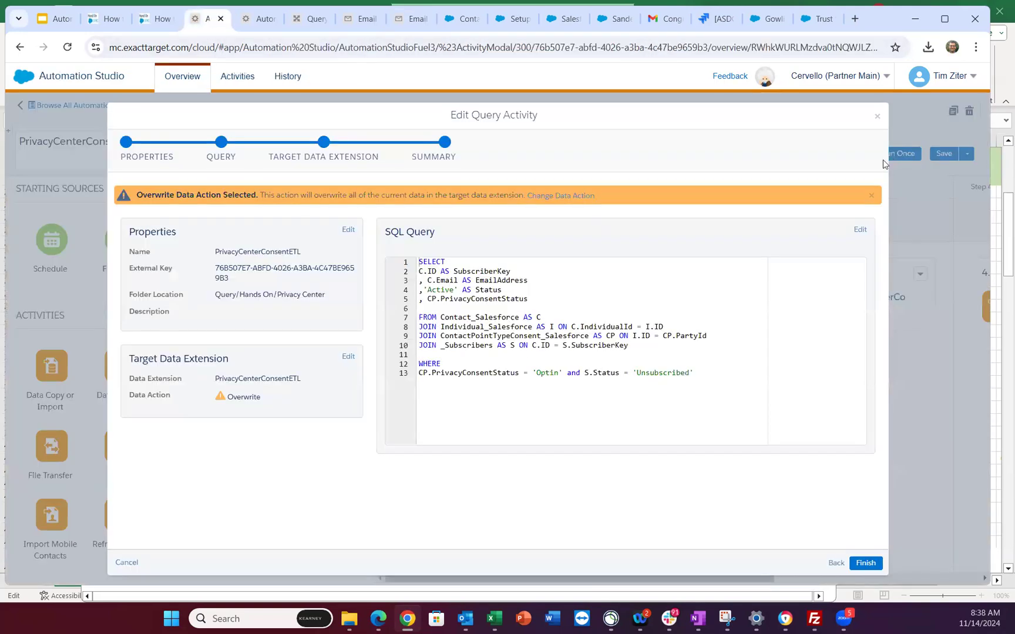
- Discard the unsaved query activity, reload the automation, and add a second Data Extract to Step 2
left_click(877, 120)
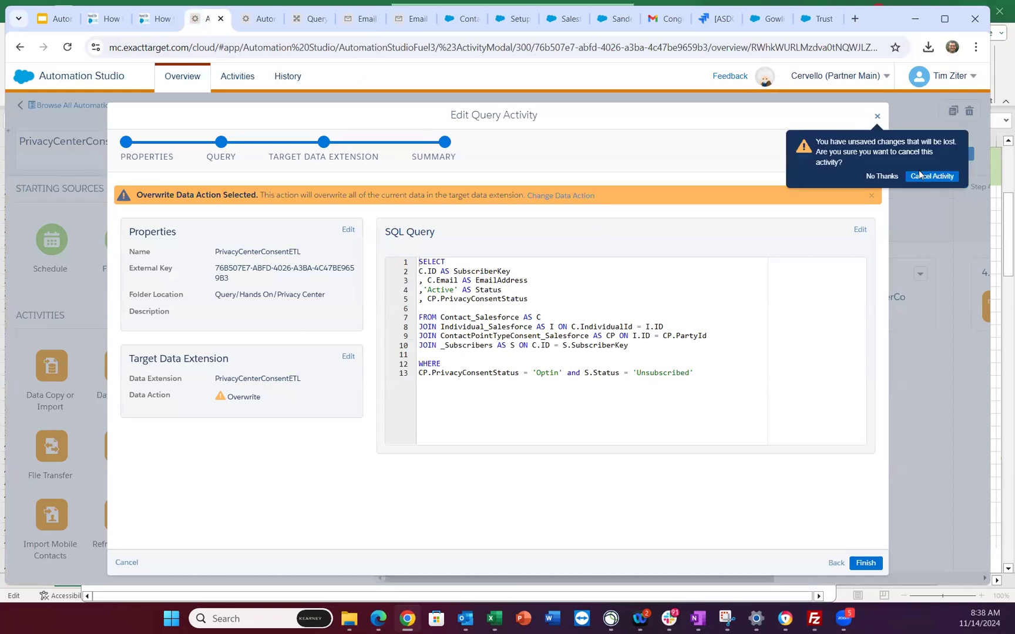
left_click(919, 174)
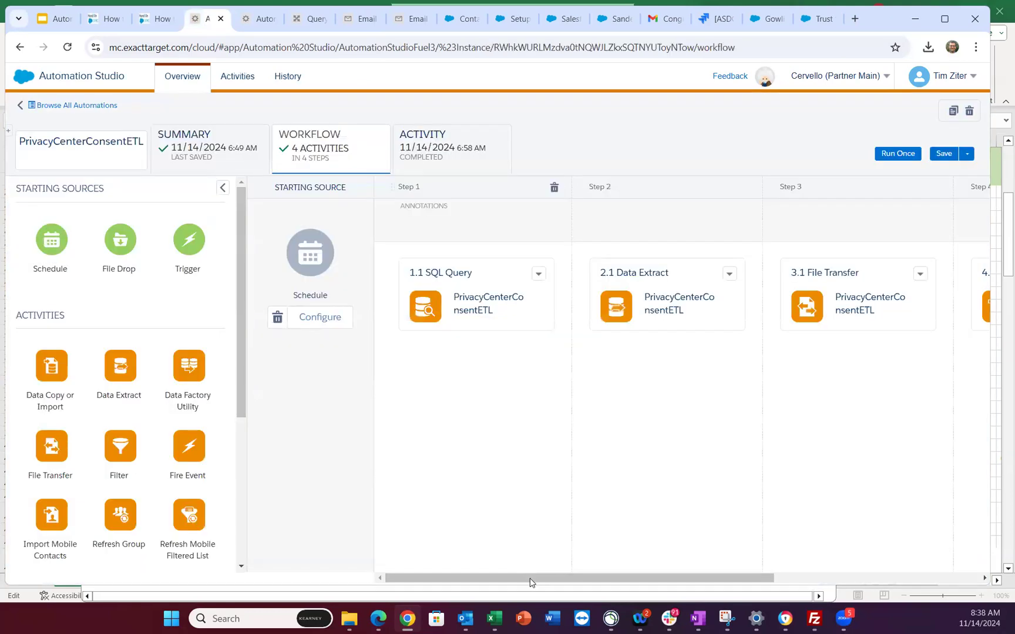
left_click_drag(535, 582, 601, 583)
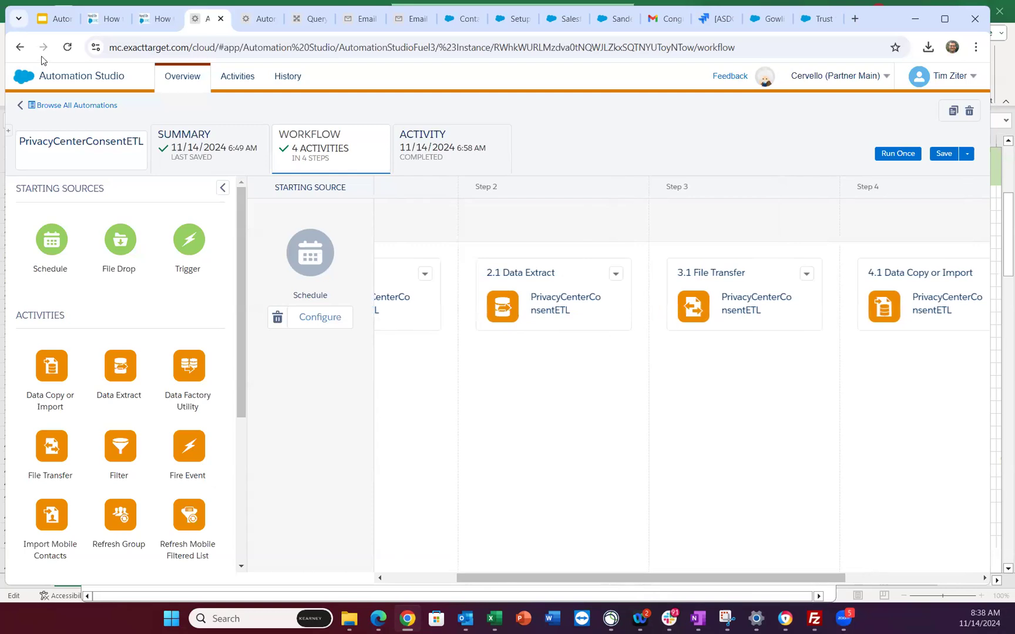
left_click(67, 47)
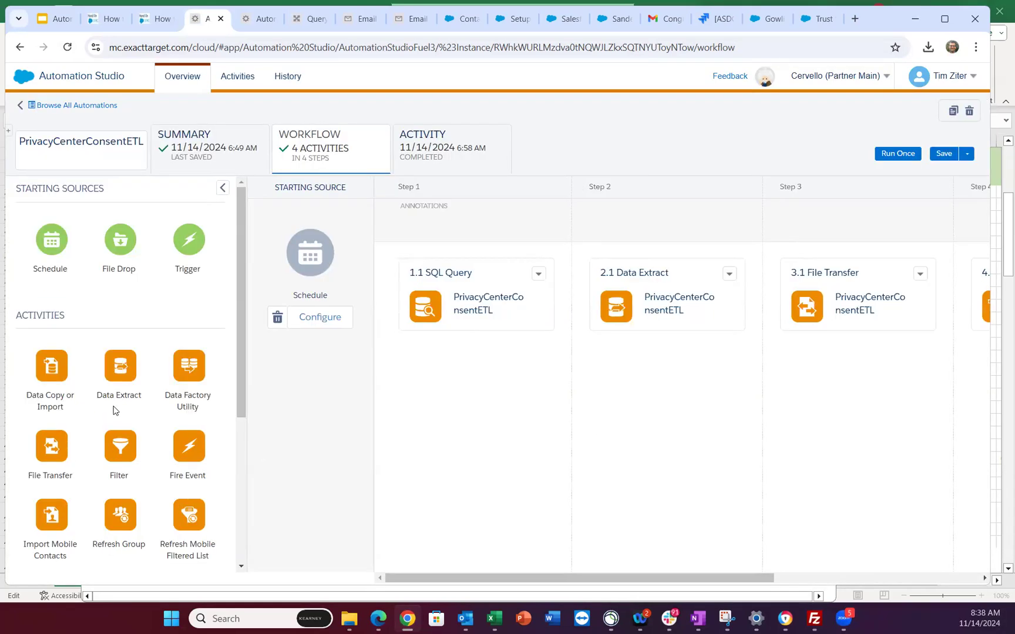
left_click_drag(121, 369, 679, 381)
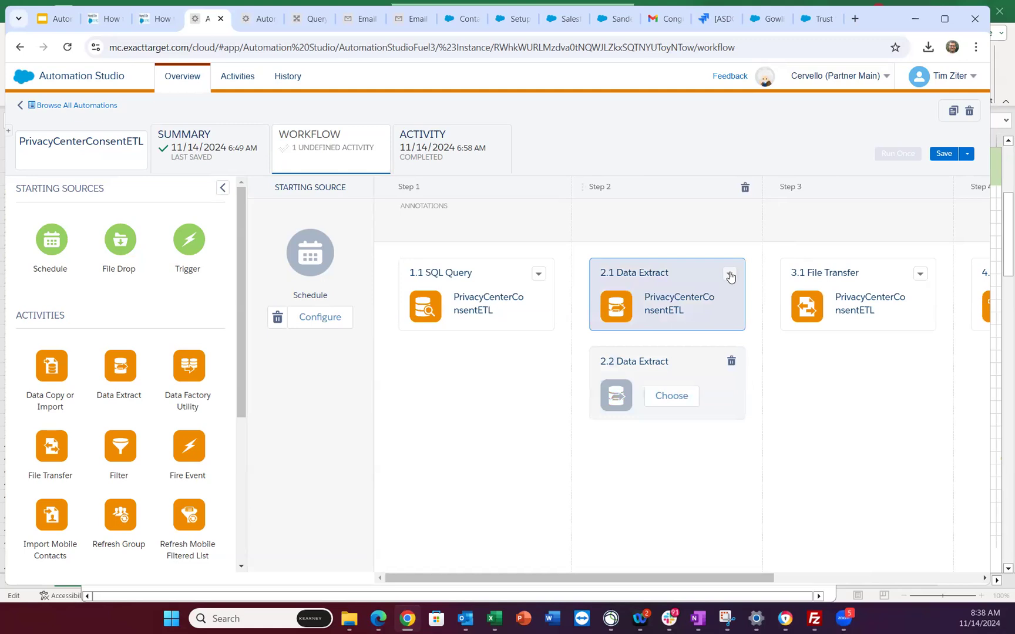
- Open the existing 2.1 data extract, copy its File Naming Pattern, and cancel without saving
left_click(731, 274)
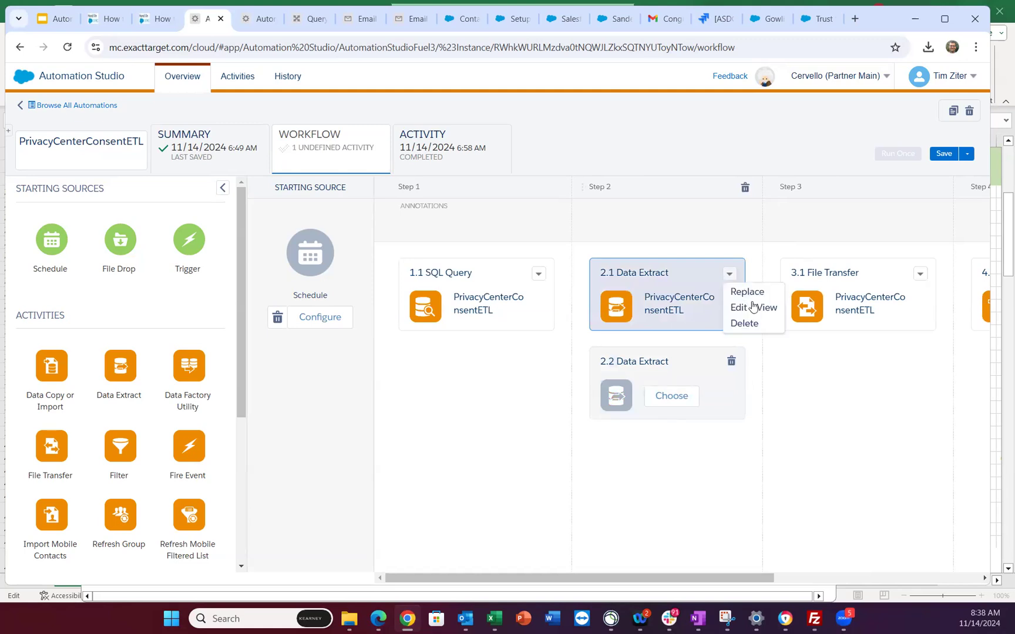
left_click(758, 307)
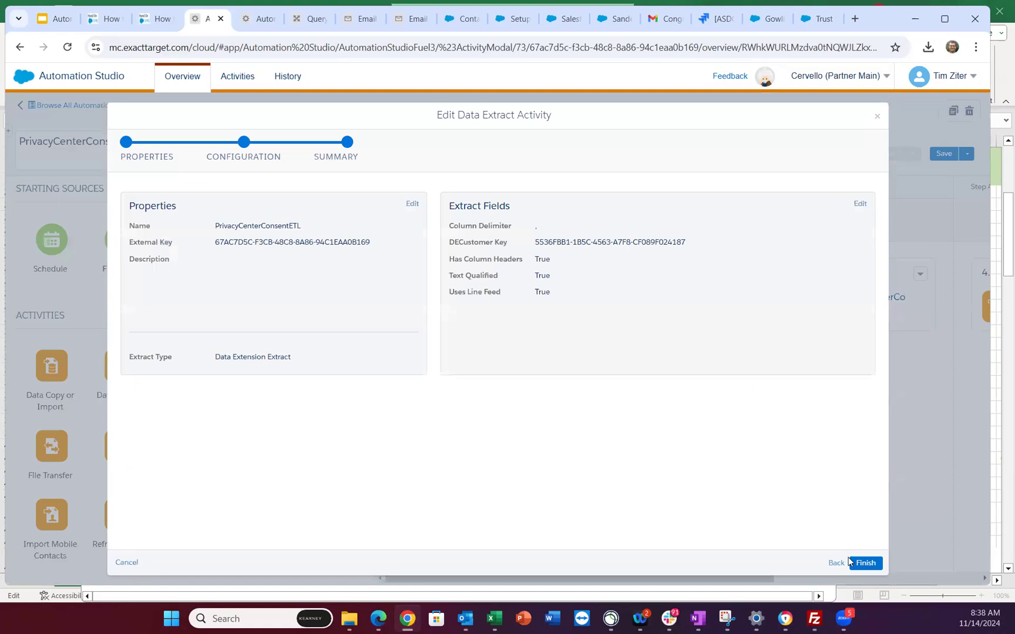
left_click(859, 204)
left_click(676, 271)
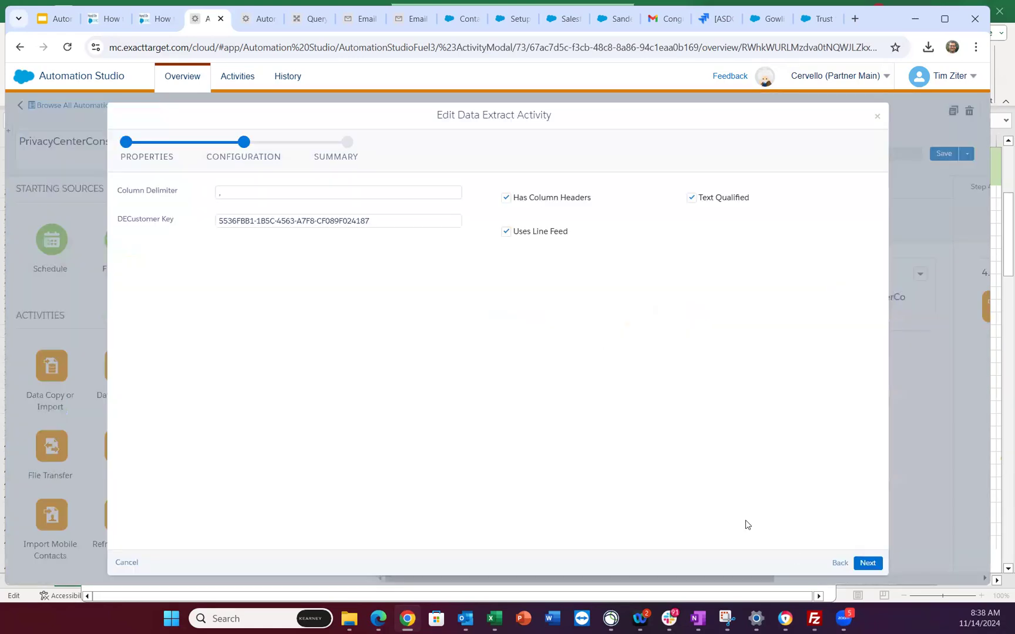
left_click(840, 563)
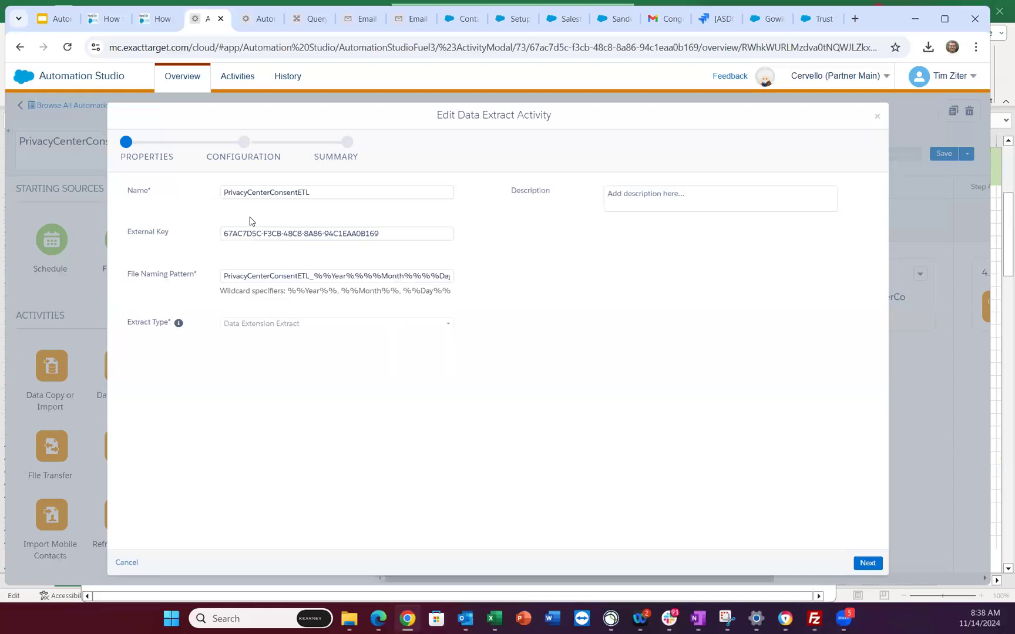
left_click(313, 276)
key("ctrl+a")
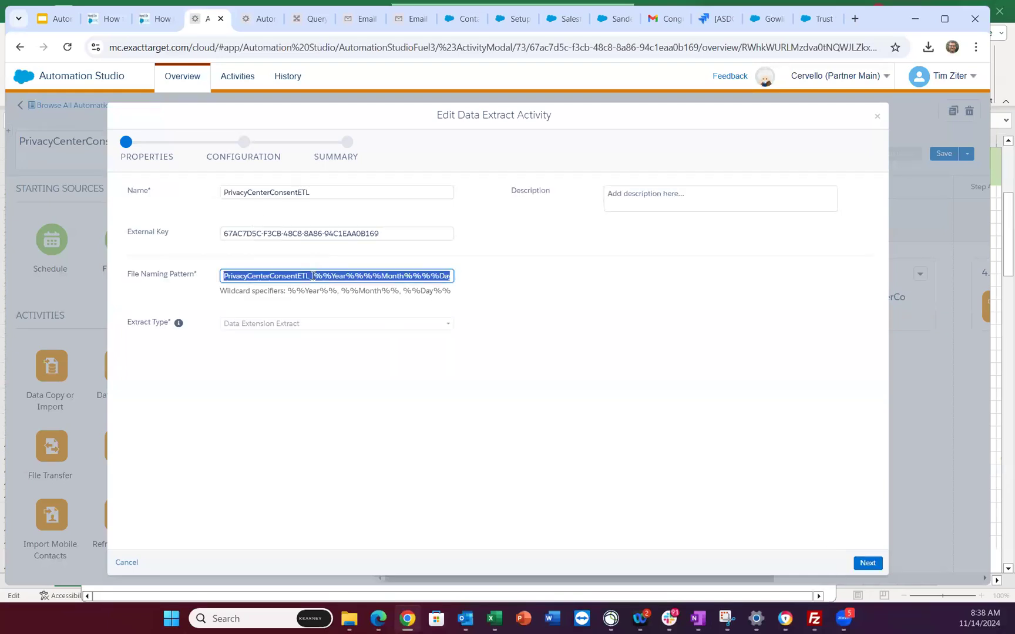
left_click(130, 566)
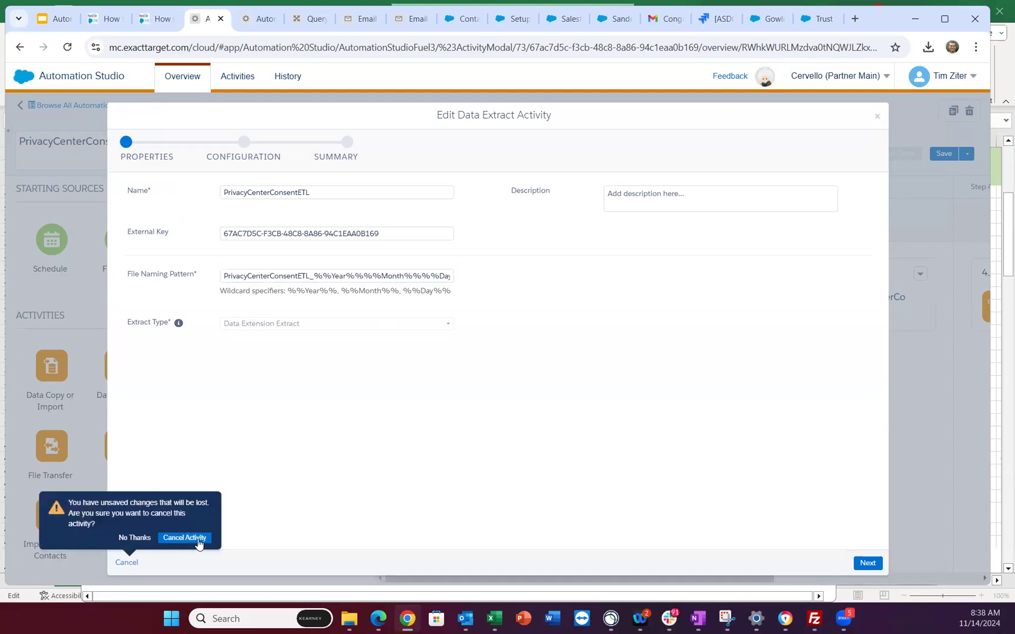
left_click(196, 537)
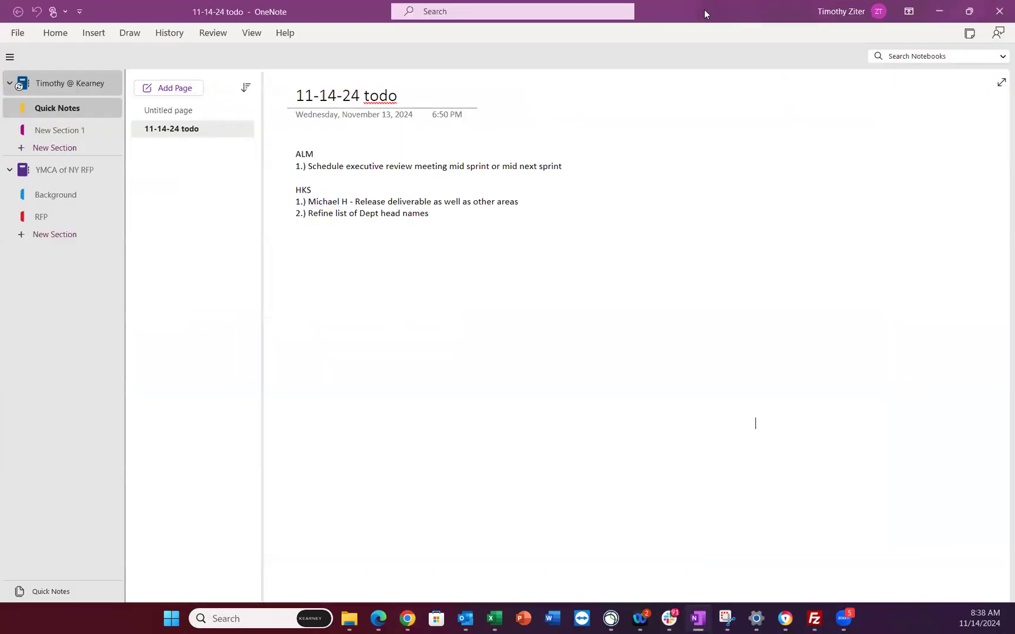
- Minimize OneNote to bring the PrivacyCenterConsentETL workflow in Chrome back into view
left_click(939, 11)
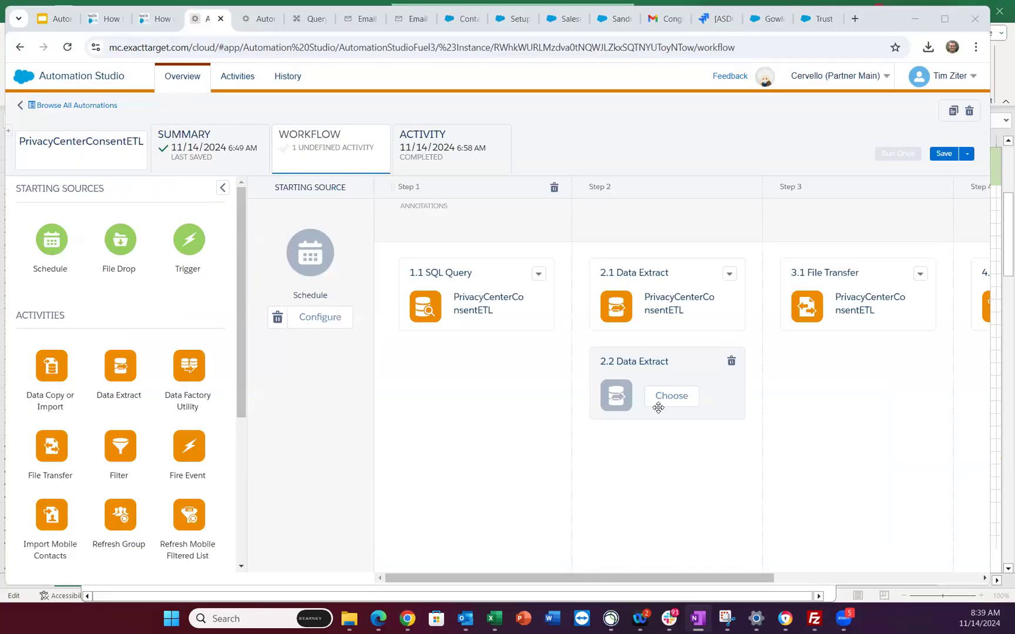
left_click(676, 402)
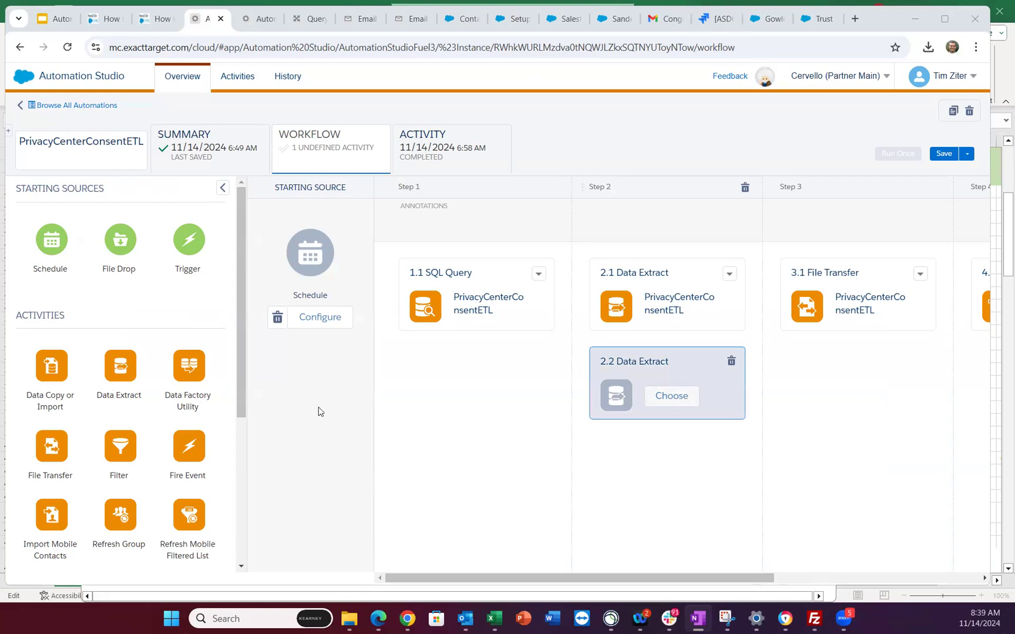
left_click(671, 396)
left_click(823, 158)
left_click(256, 195)
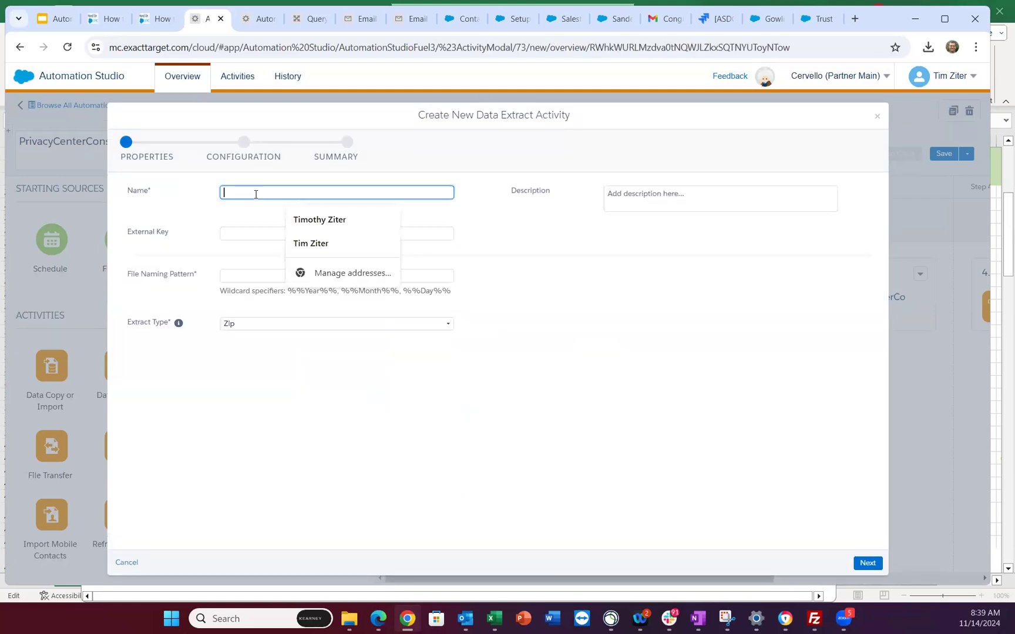
type("Test_")
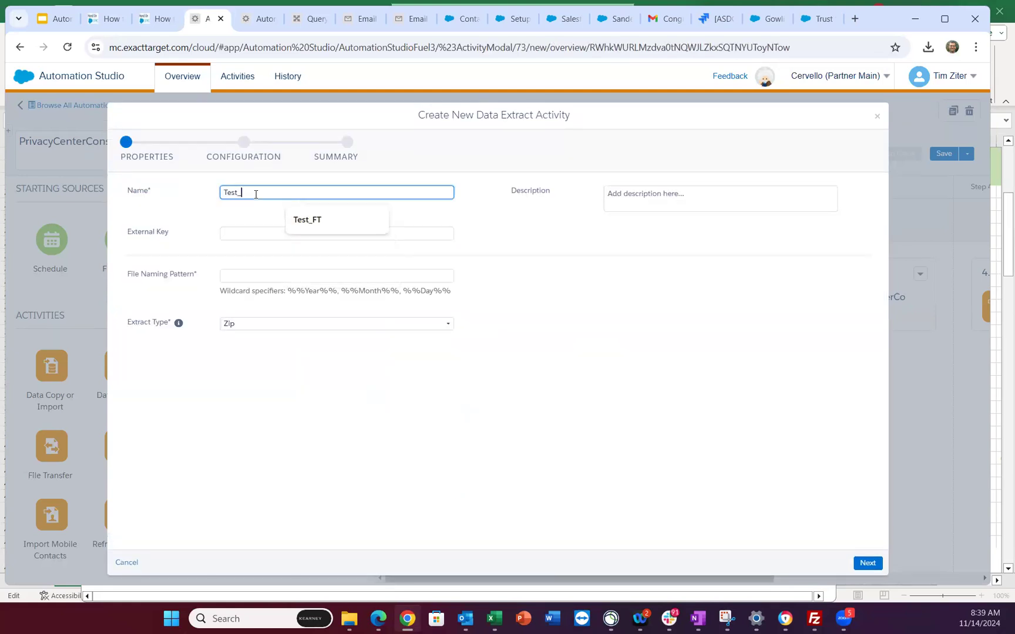
type("DEx")
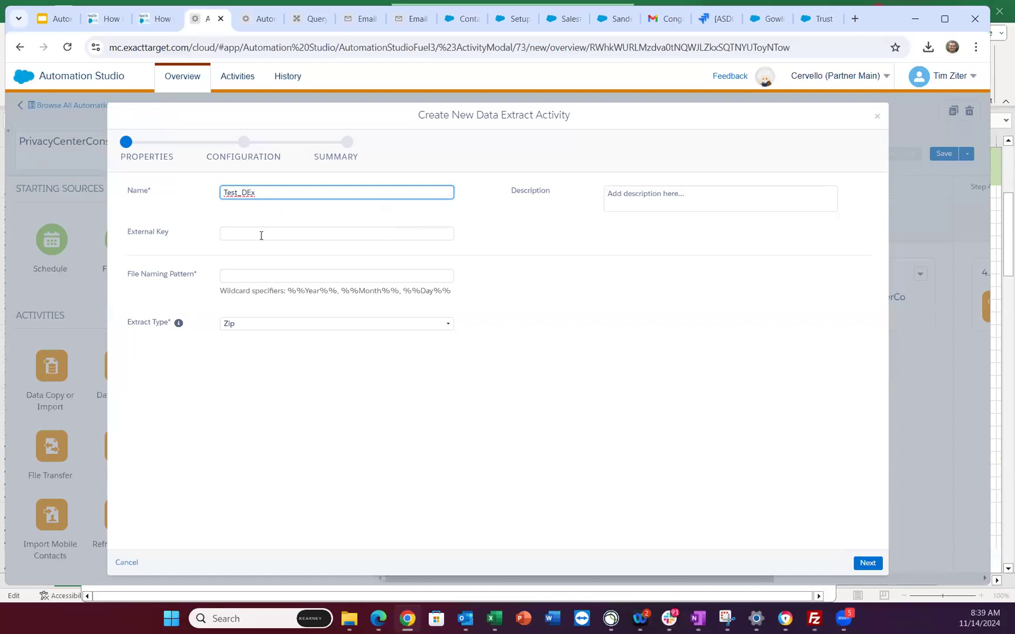
left_click(252, 274)
type("PrivacyCenterConsentETL_%%Year%%%%Month%%%%Day%%.csv")
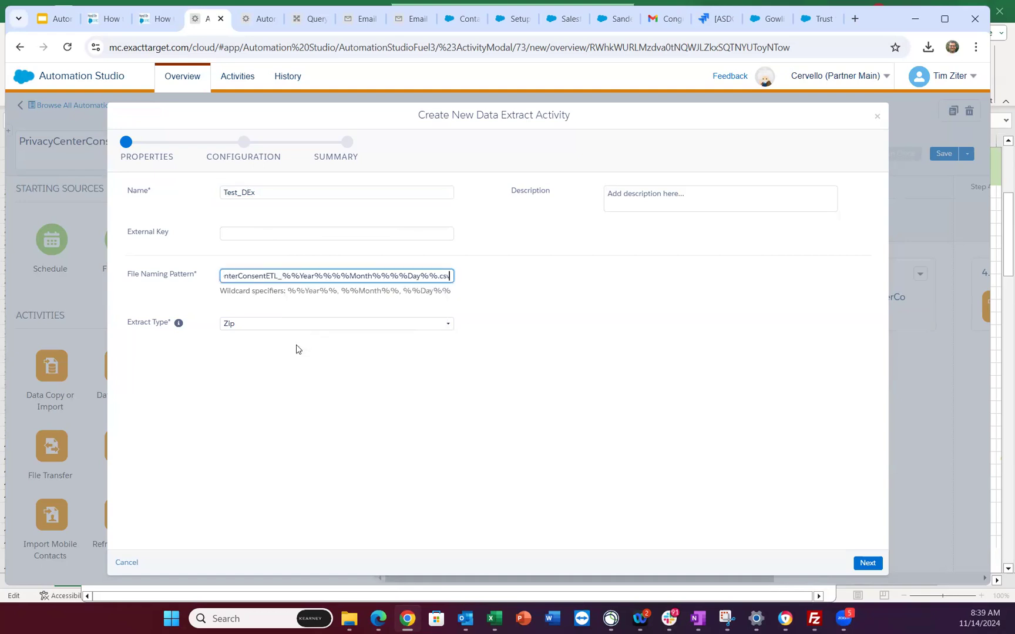
left_click(424, 248)
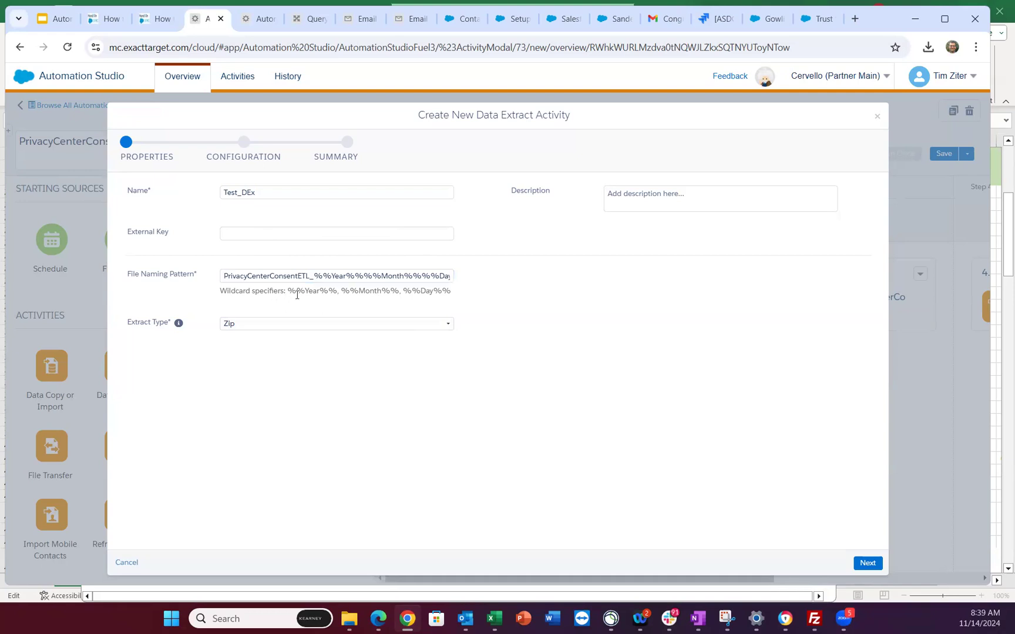
left_click(438, 276)
key("End")
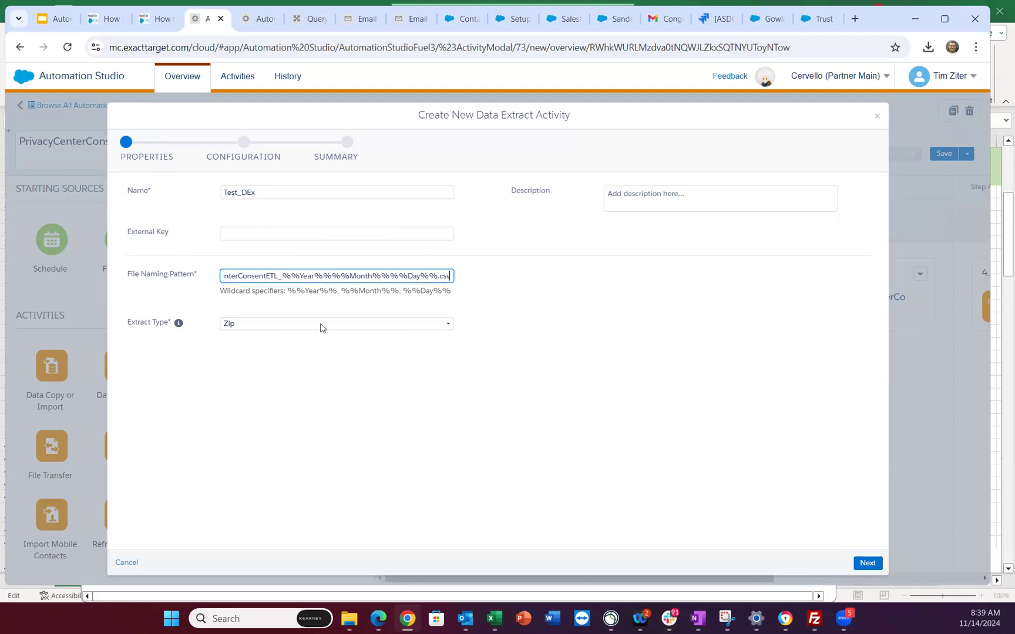
left_click(298, 327)
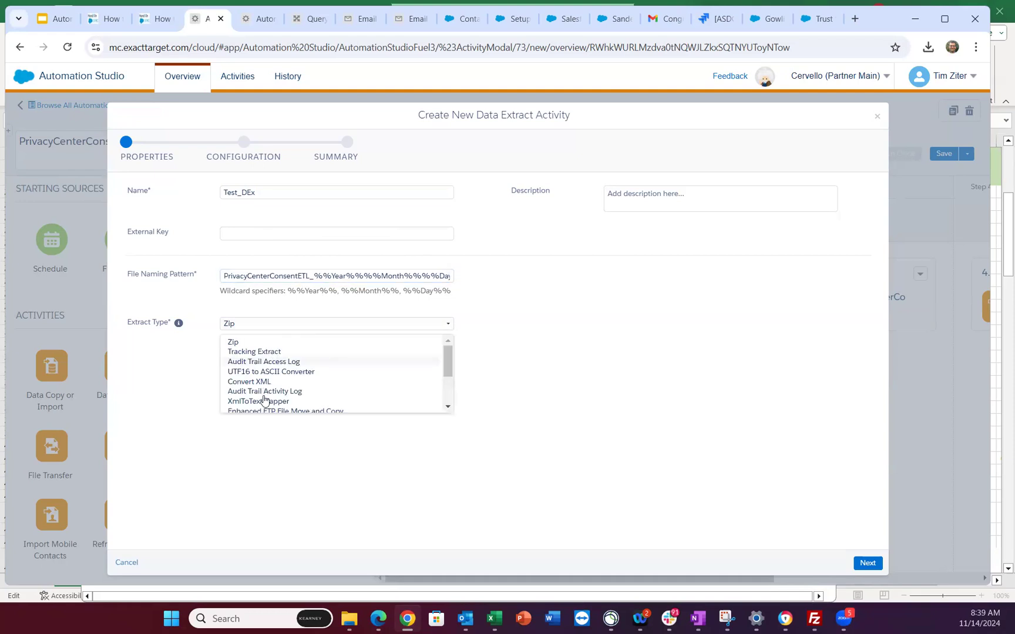
scroll(268, 380, "down", 2)
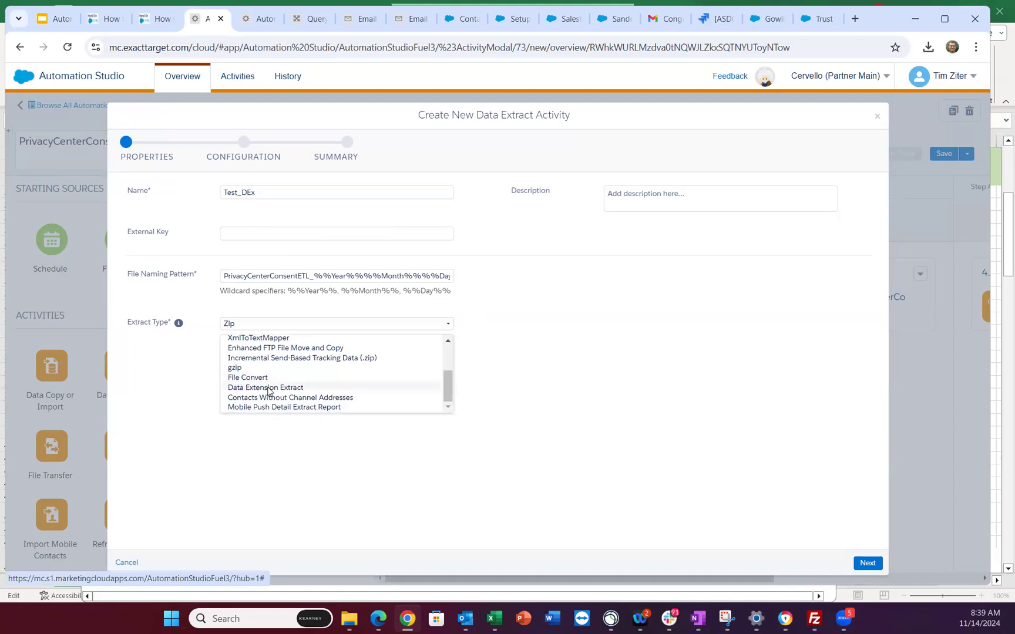
left_click(268, 388)
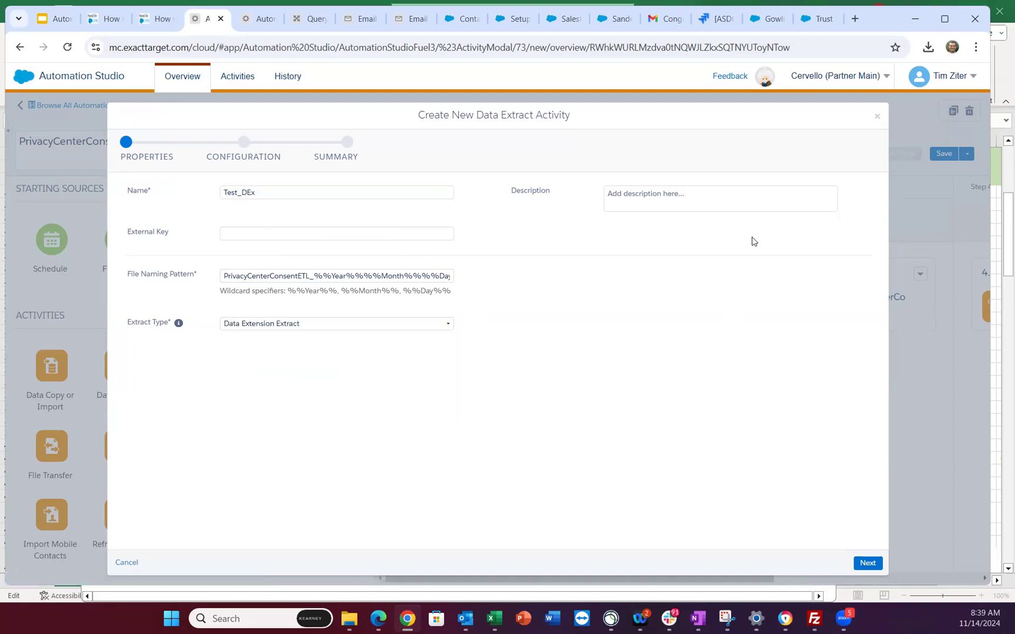
left_click(861, 561)
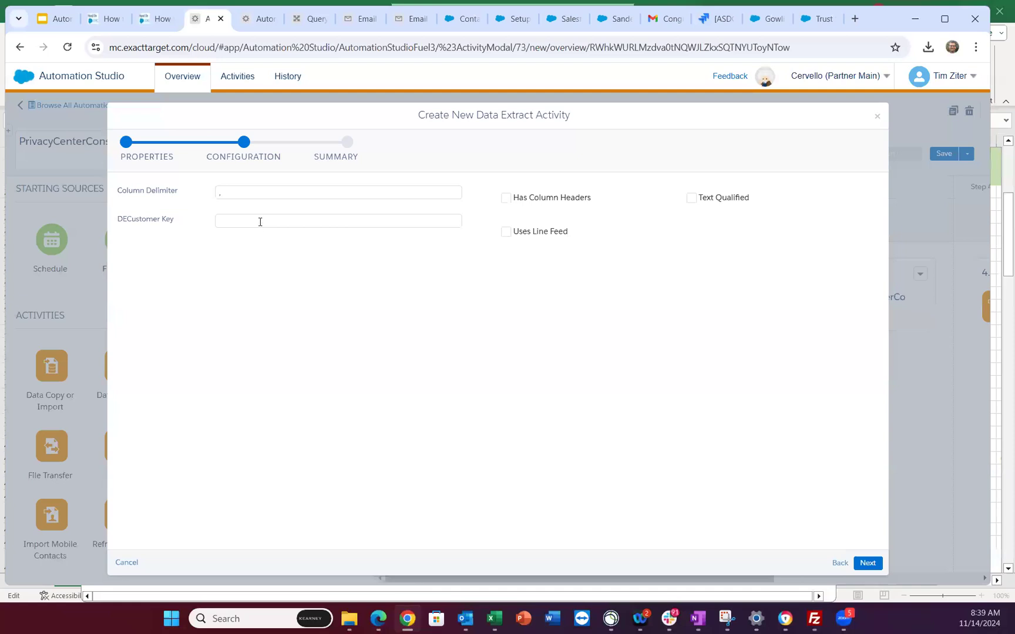
left_click(260, 221)
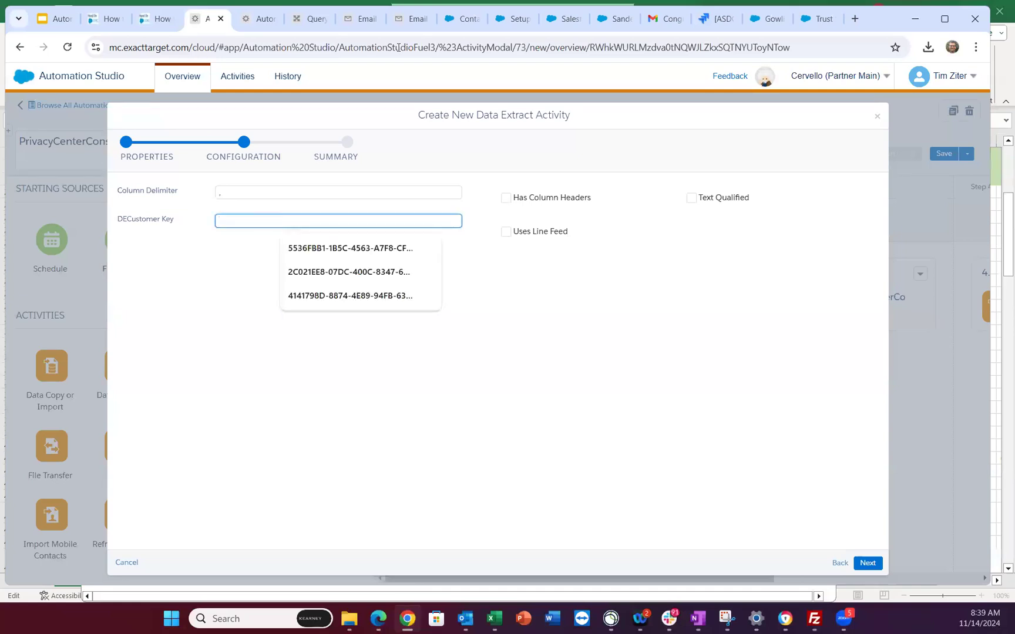
left_click(419, 22)
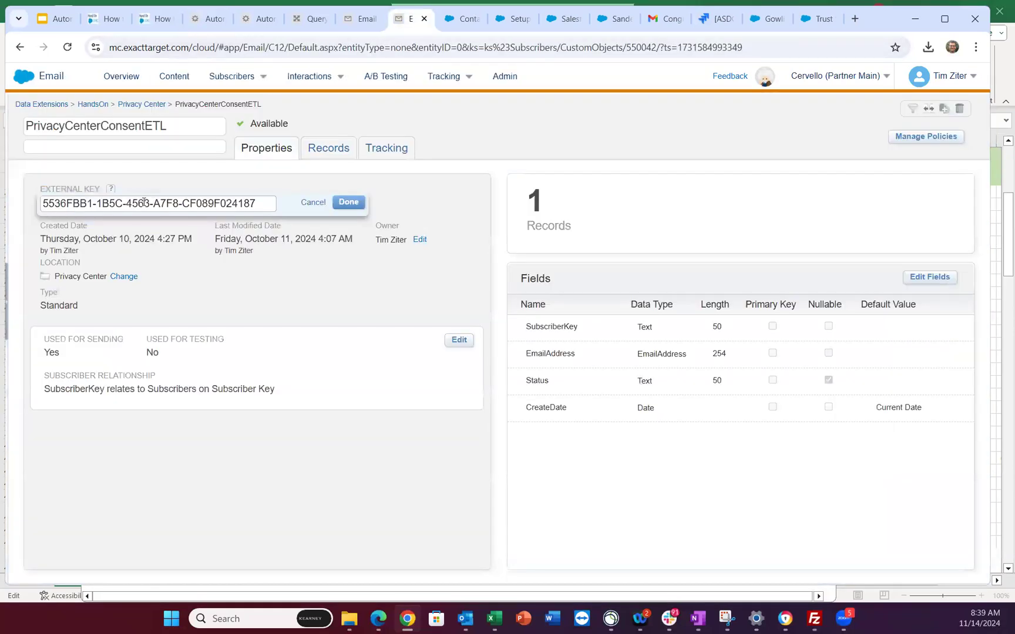
triple_click(144, 203)
key("ctrl+c")
left_click(211, 19)
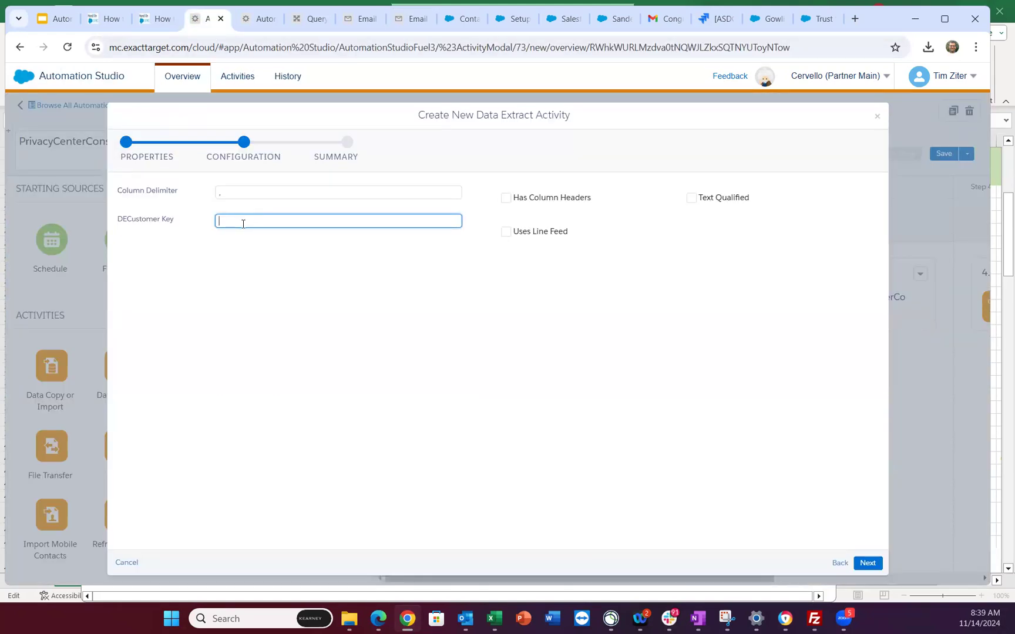
key("ctrl+v")
left_click(261, 322)
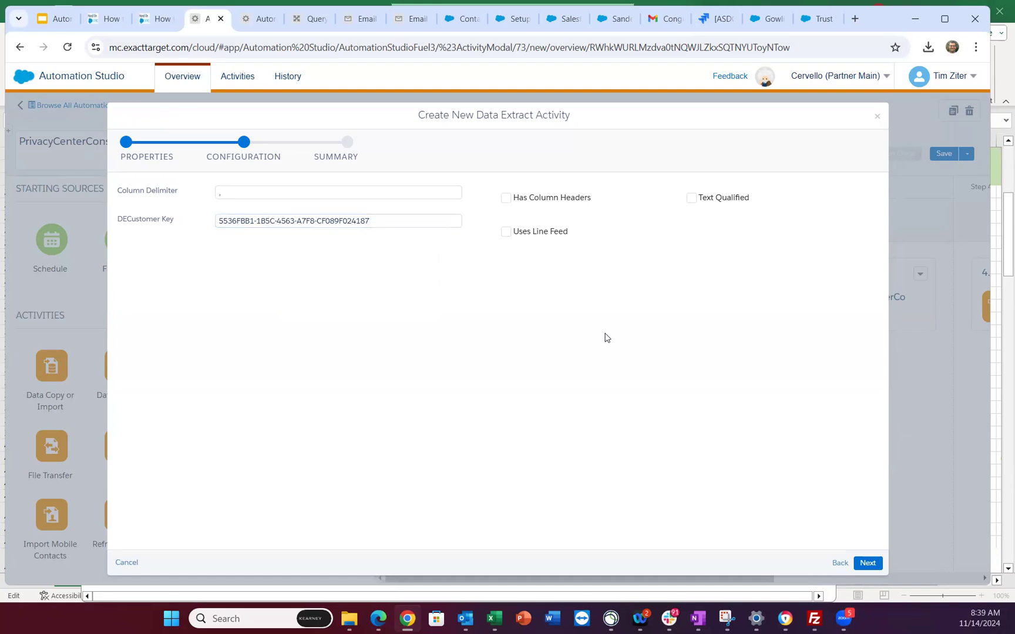
left_click(505, 198)
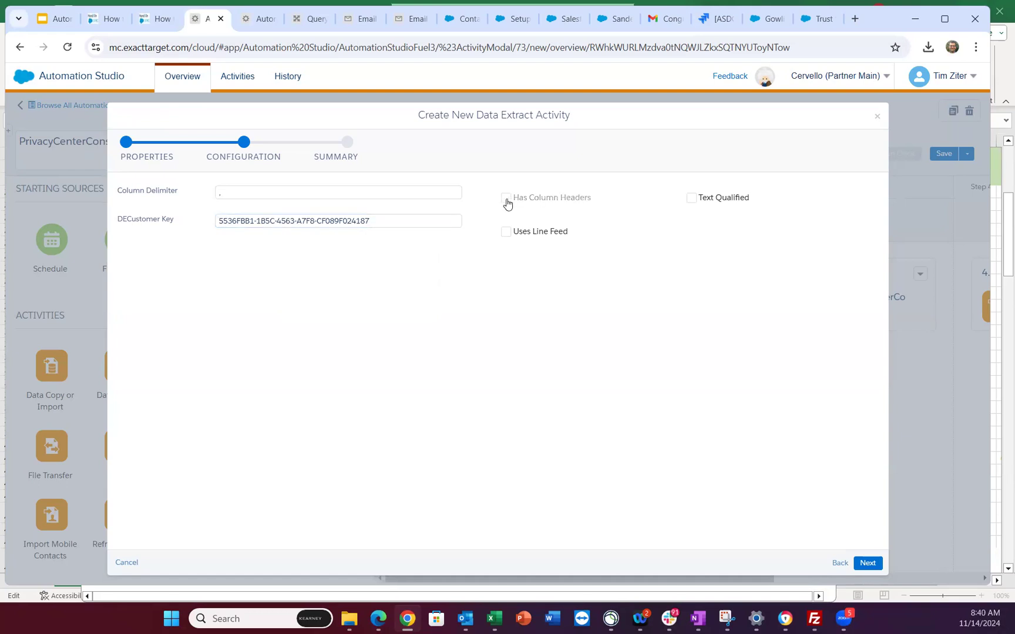
left_click(508, 236)
left_click(692, 200)
left_click(840, 563)
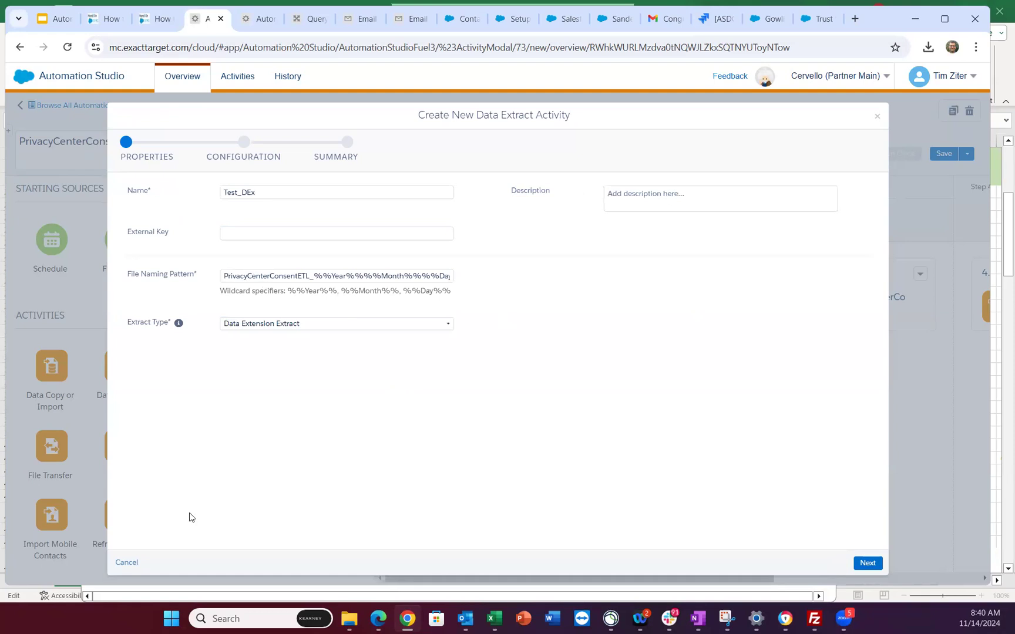
left_click(125, 563)
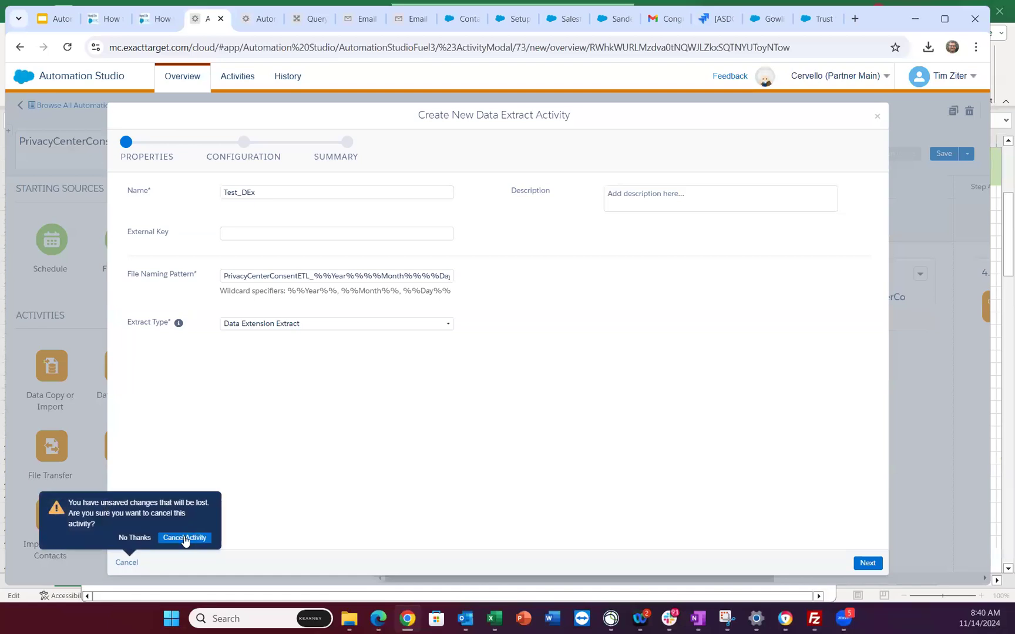
left_click(186, 538)
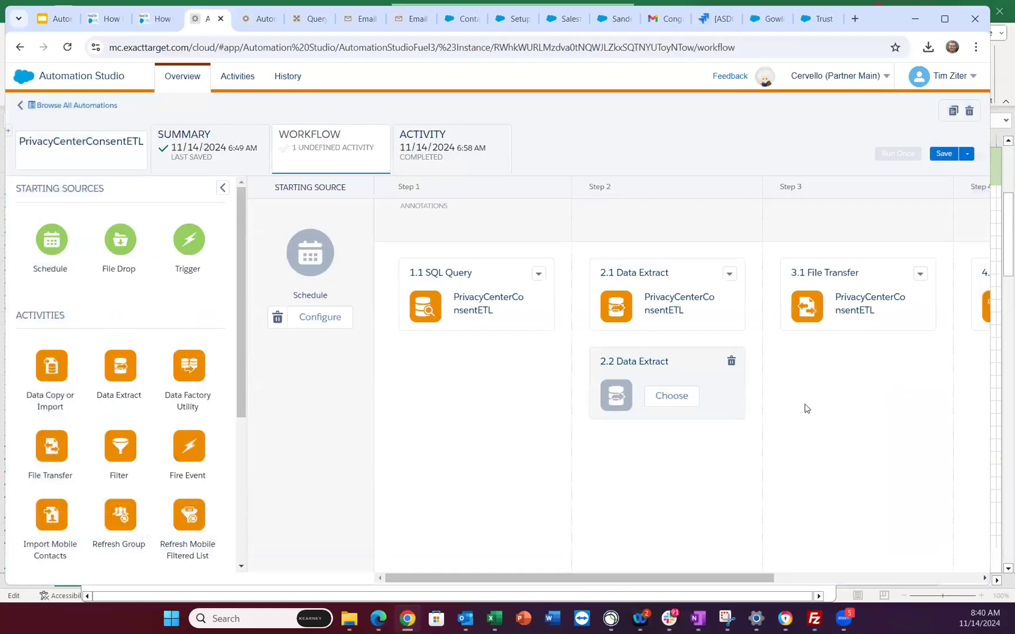
- Remove the empty 2.2 Data Extract and add a second File Transfer card to Step 3
left_click(728, 364)
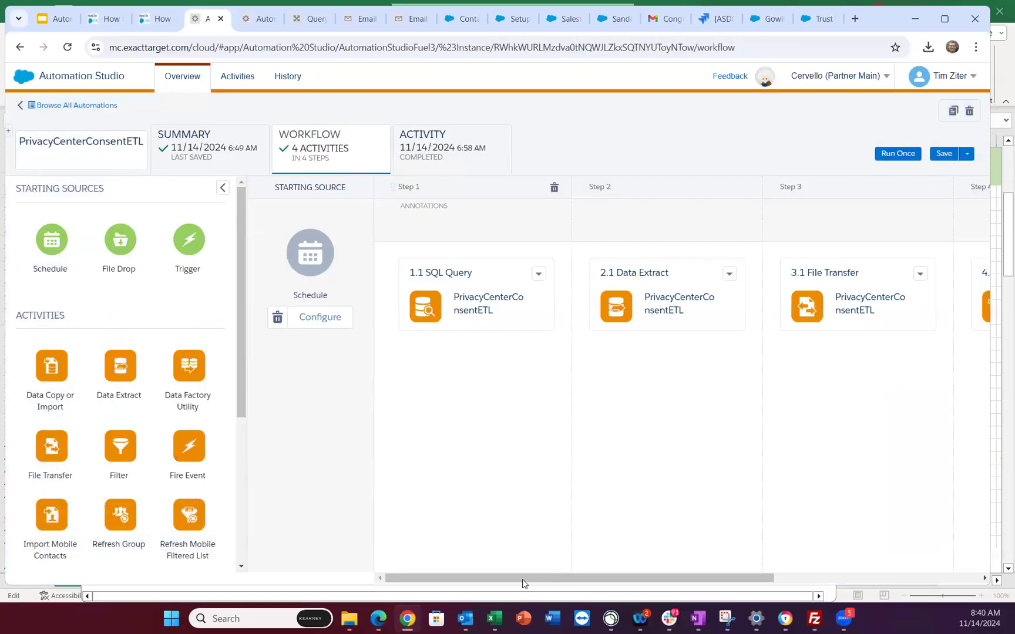
left_click_drag(550, 582, 688, 582)
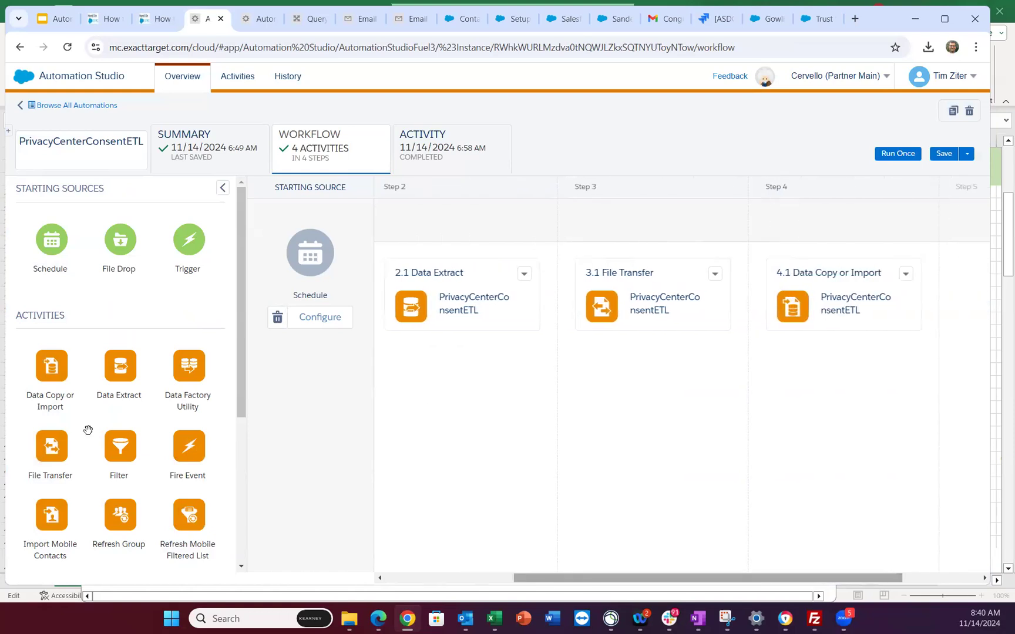
left_click_drag(111, 433, 682, 382)
- Create a new file transfer named Test_FT that moves a file from Safehouse
left_click(658, 396)
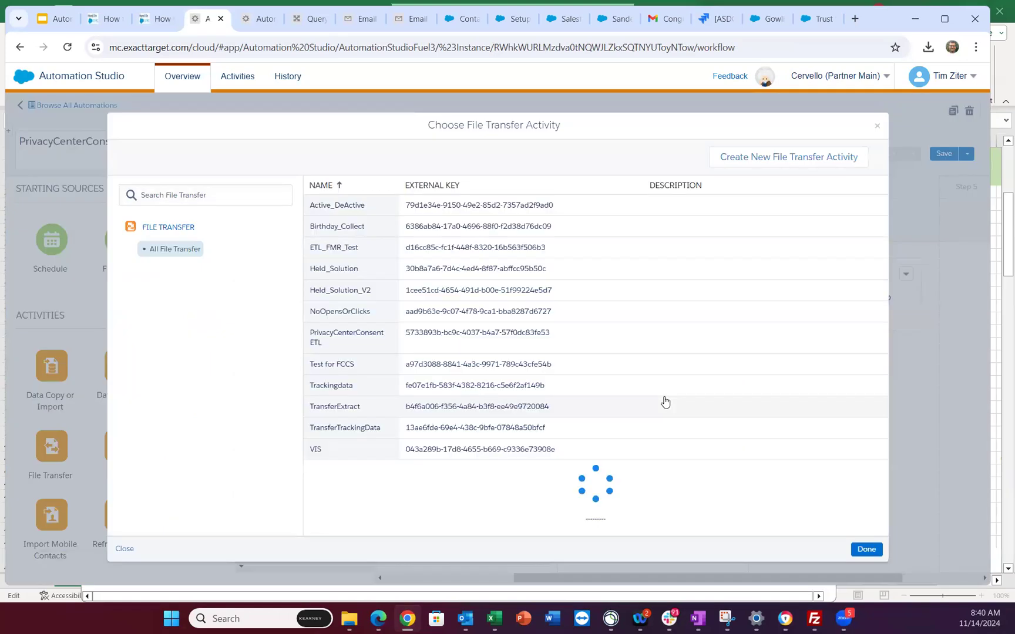
left_click(764, 163)
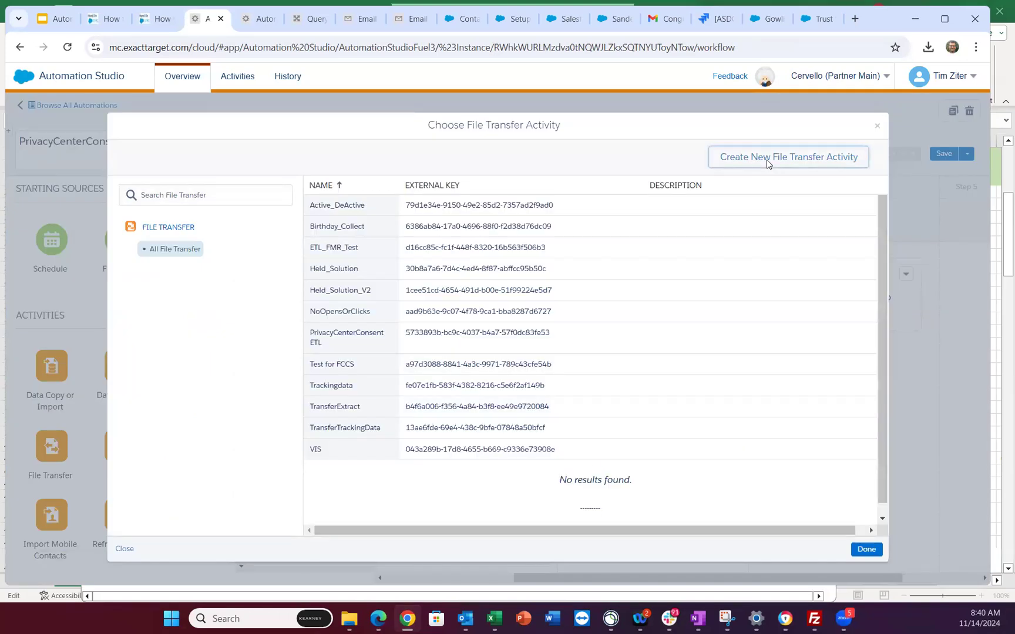
left_click(233, 213)
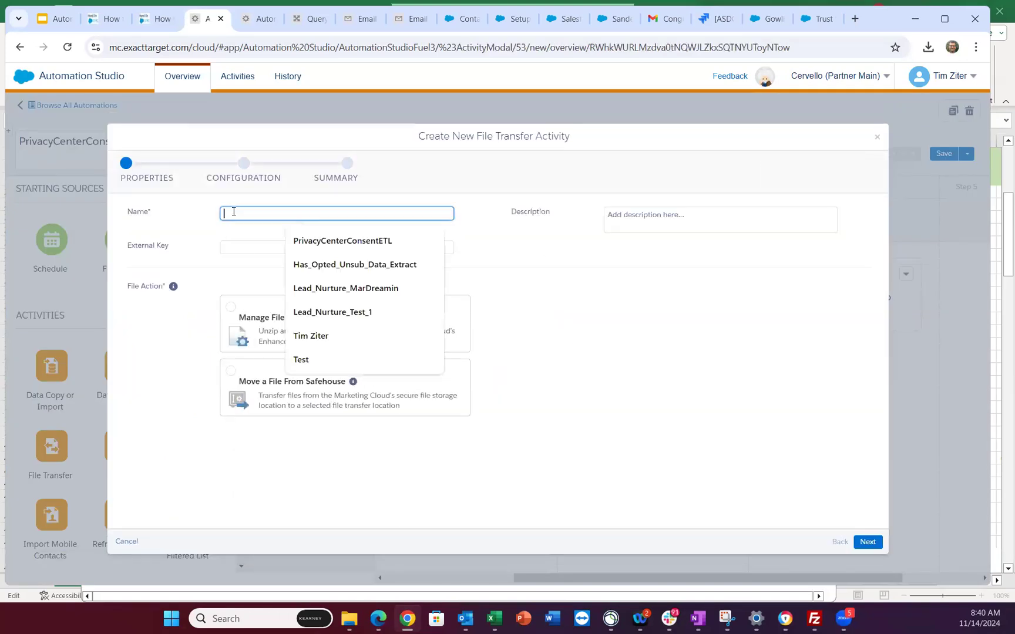
type("Test_FT")
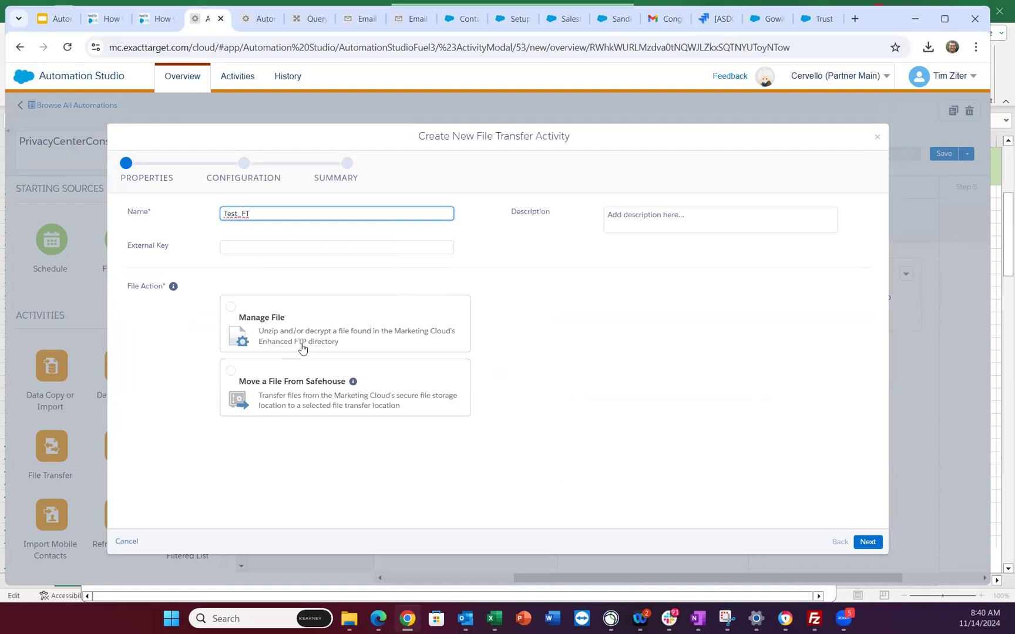
left_click(229, 371)
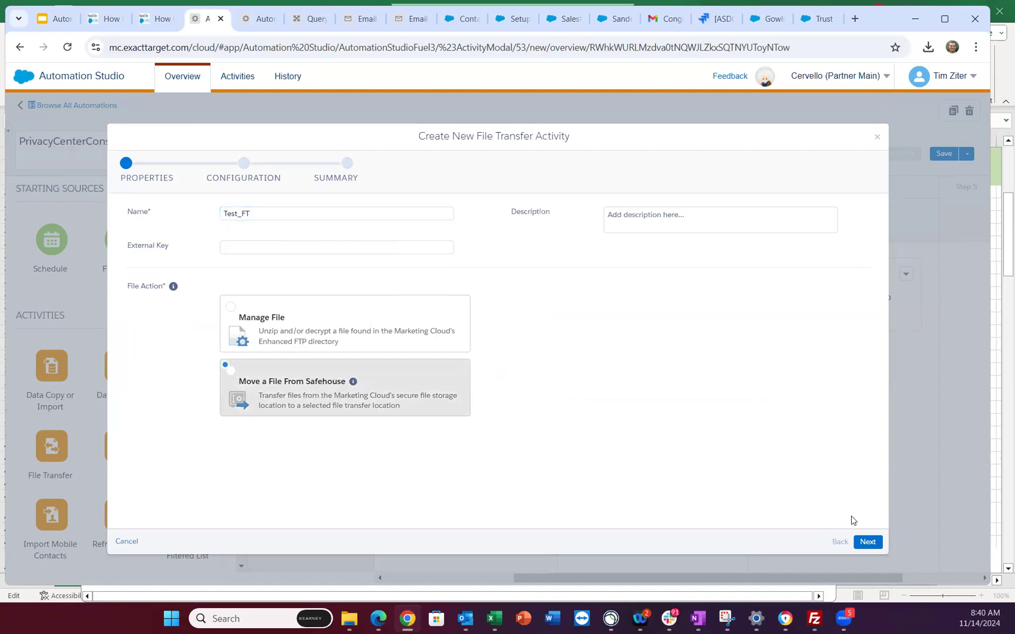
left_click(868, 543)
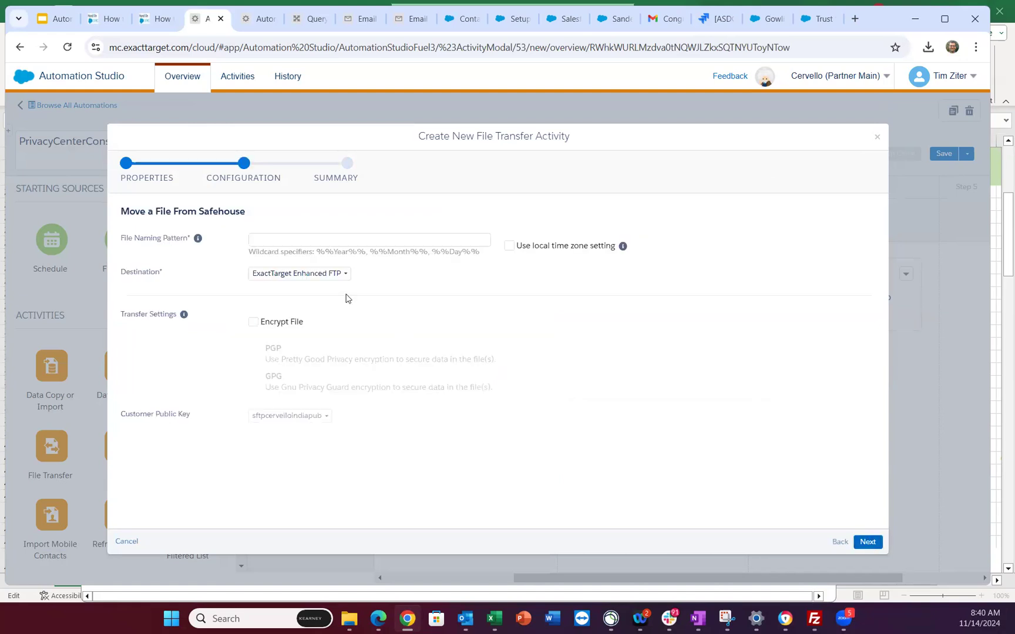
- Set the naming pattern to PrivacyCenterConsentETL_%%Year%%%%Month%%%%Day%%.csv with ExactTarget Enhanced FTP destination
key("alt+Tab")
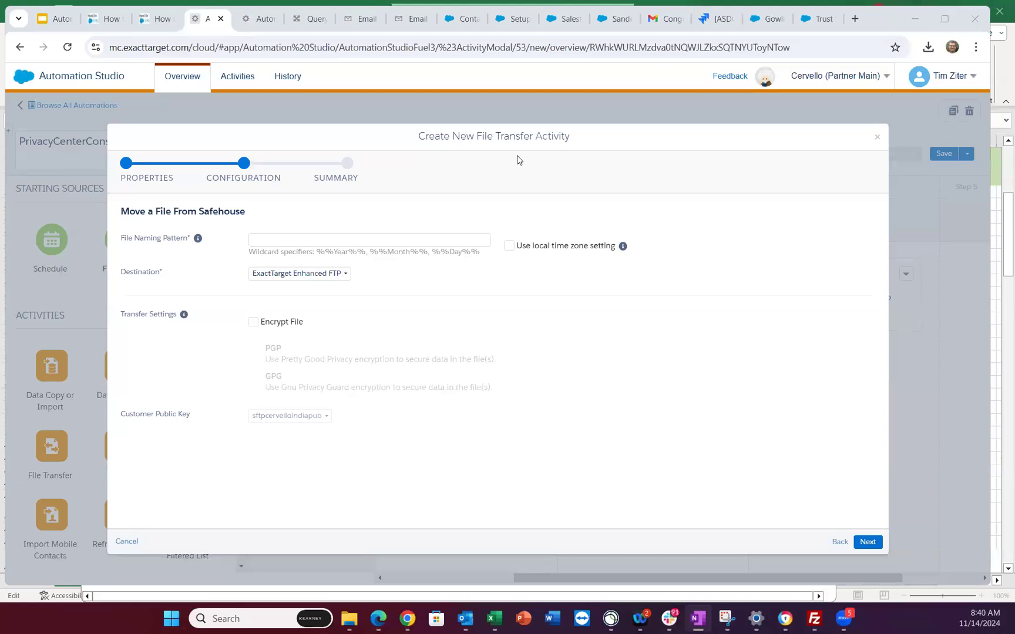
left_click(324, 237)
left_click(379, 271)
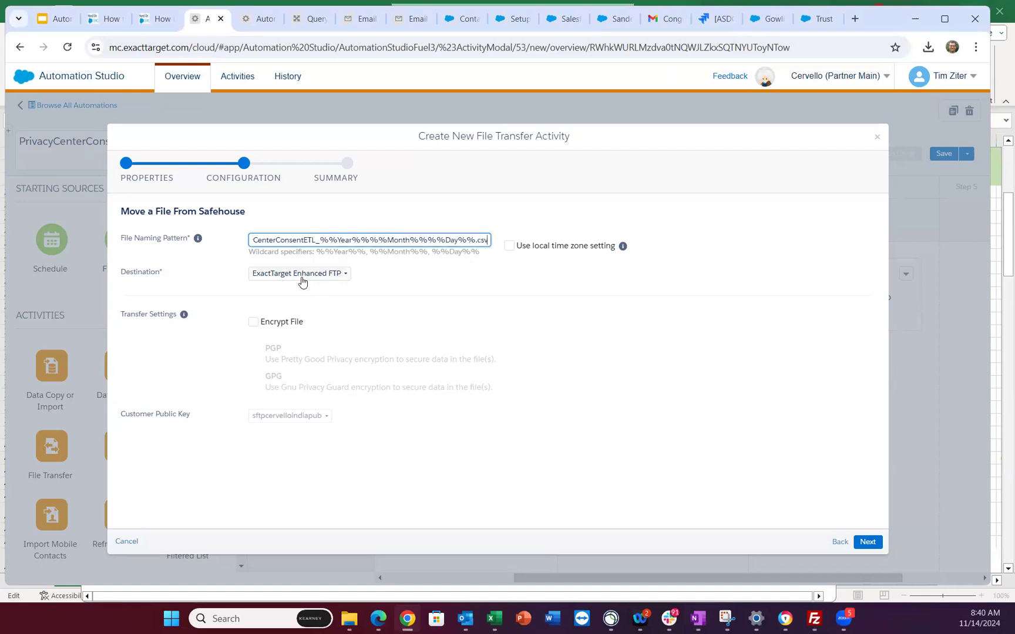
left_click(302, 274)
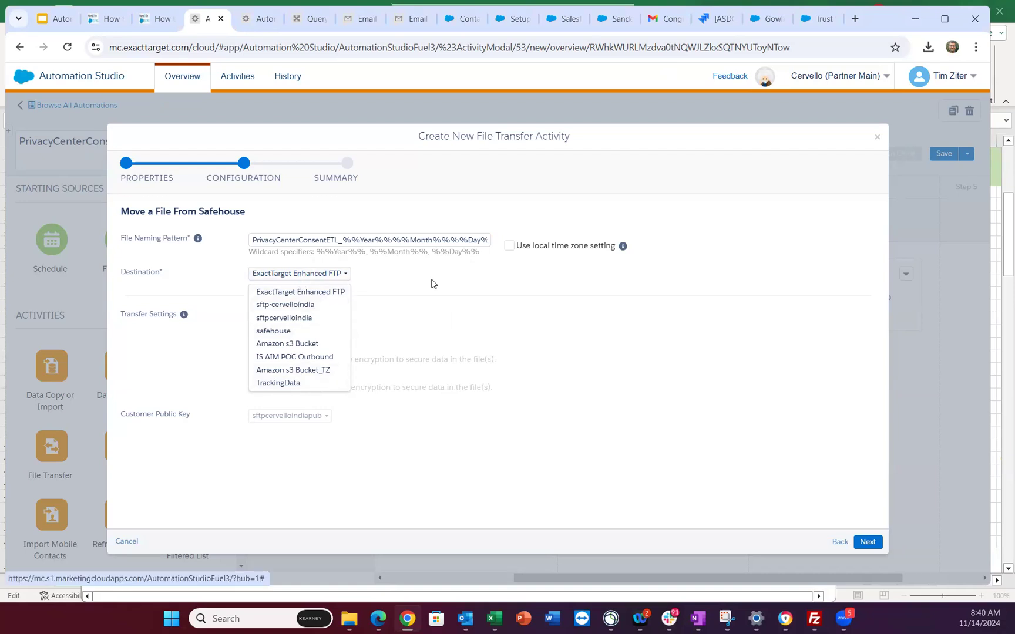
left_click(472, 312)
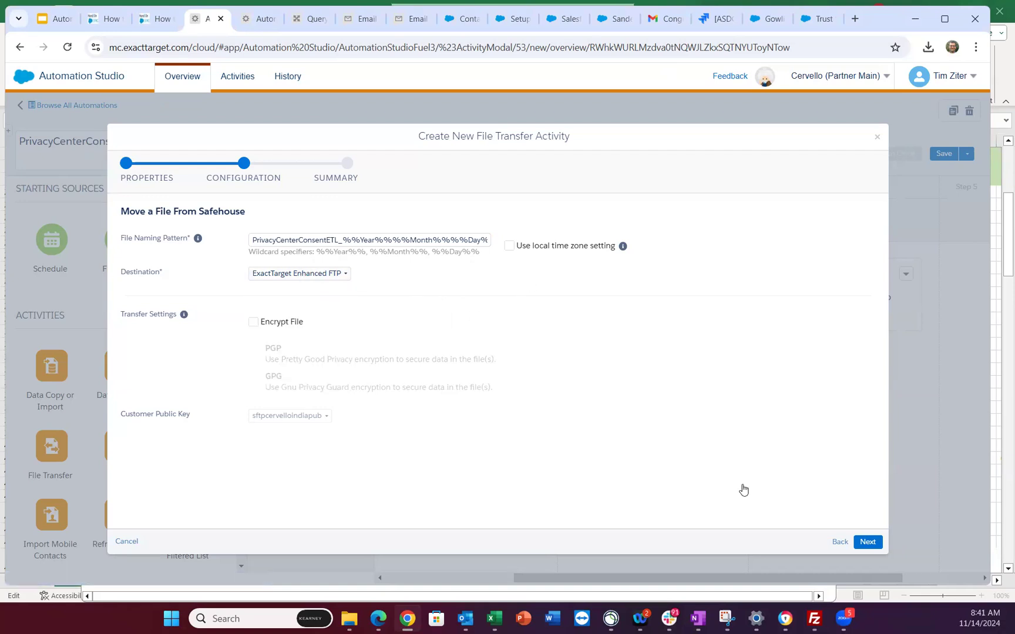
- Review the Test_FT summary, then close it and confirm Cancel Activity
left_click(870, 542)
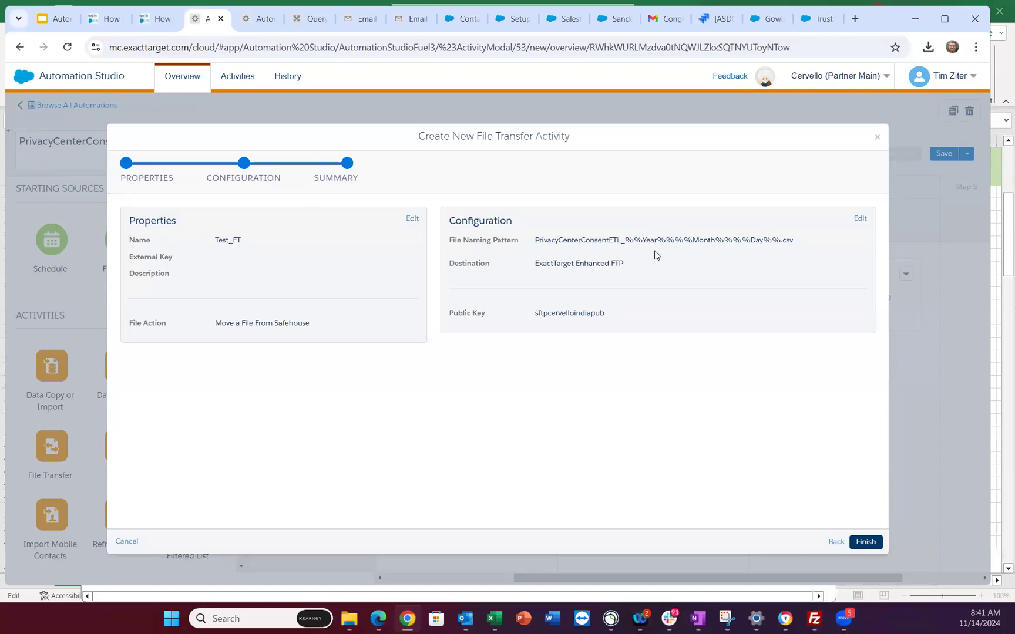
left_click(877, 139)
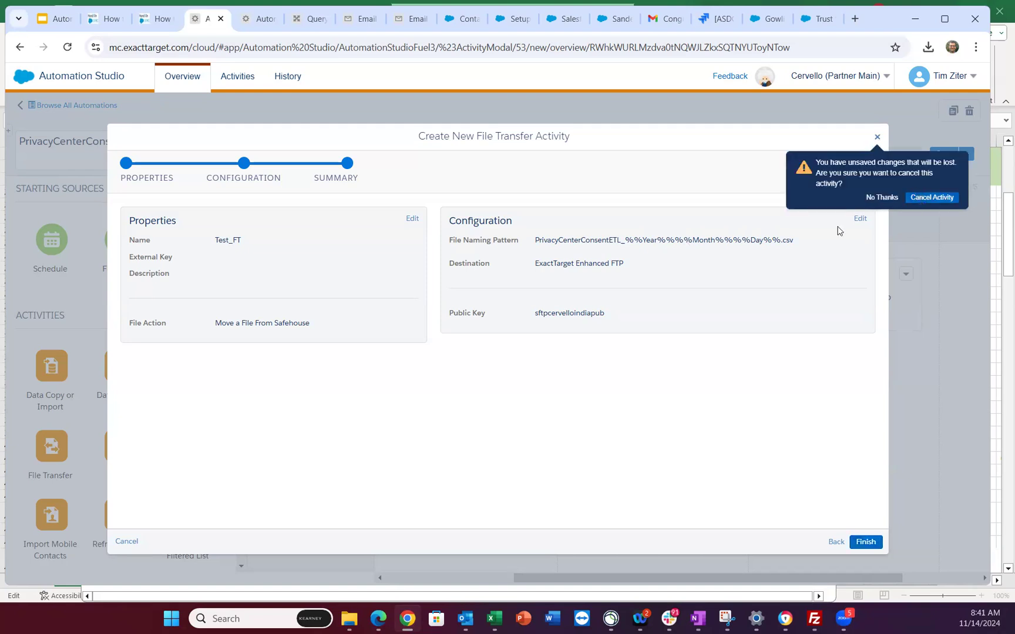
left_click(932, 198)
- Remove the leftover empty file transfer card and add another Data Copy or Import to Step 4
left_click(715, 362)
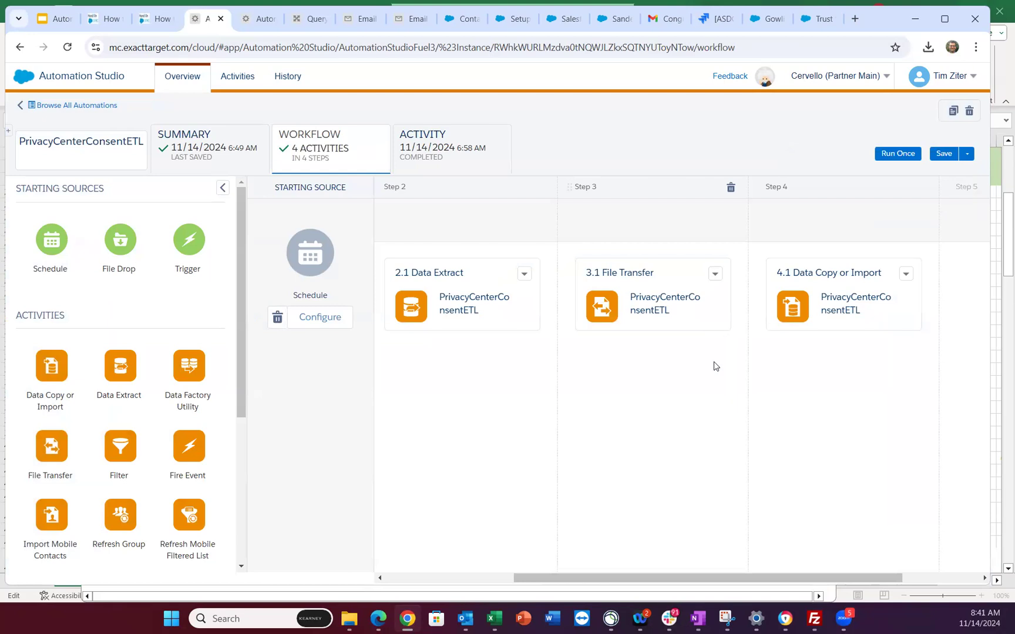
left_click_drag(55, 368, 846, 376)
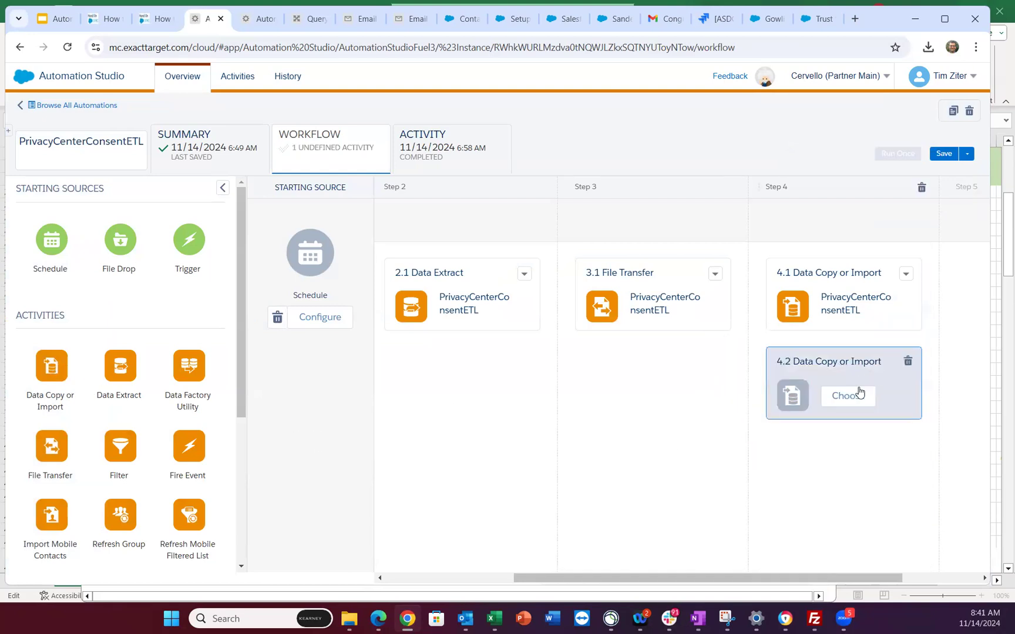
left_click(850, 396)
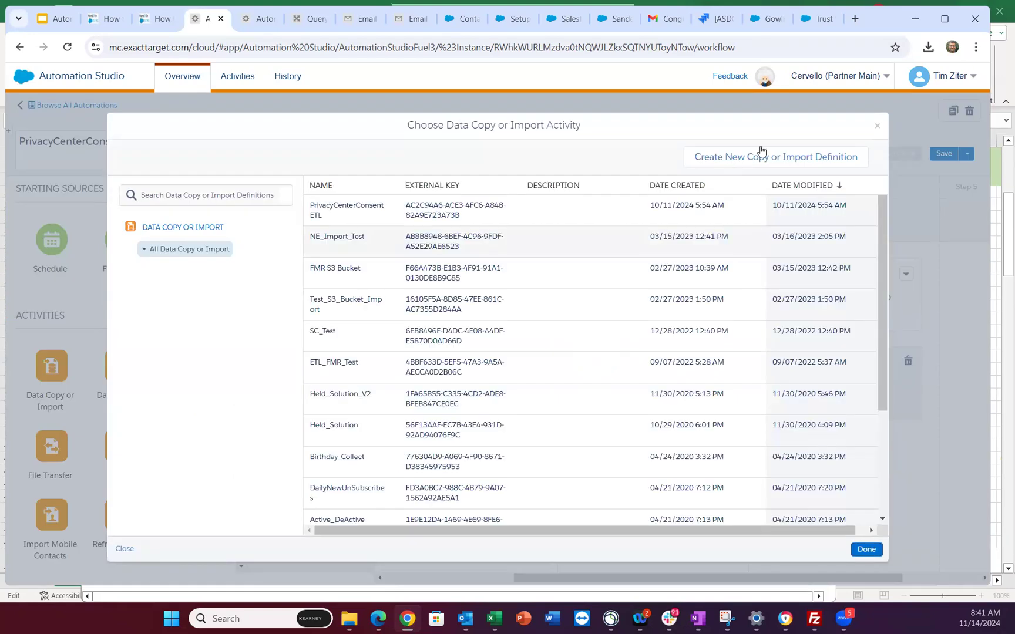
- Create import definition Test_Import with completion notification e-mails sent to the user's address
left_click(775, 161)
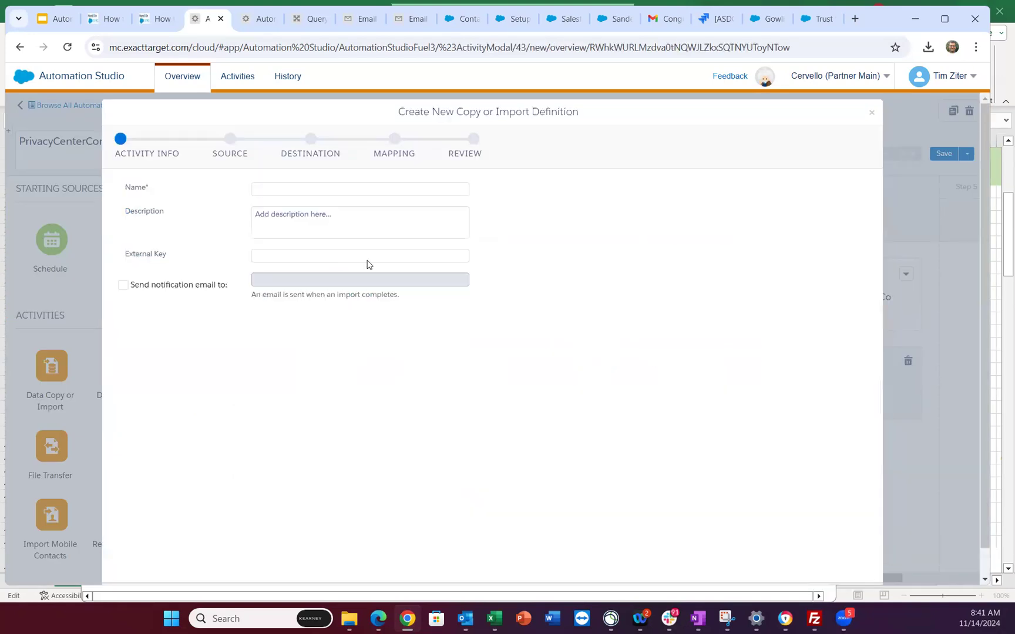
left_click(289, 199)
type("Test_I")
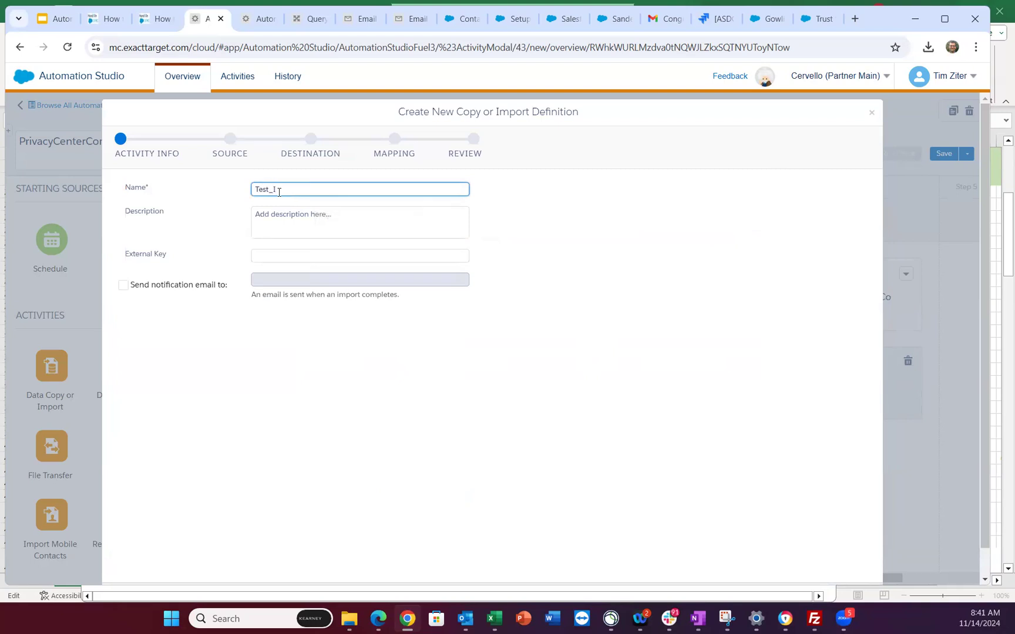
type("mport")
left_click(123, 285)
left_click(274, 282)
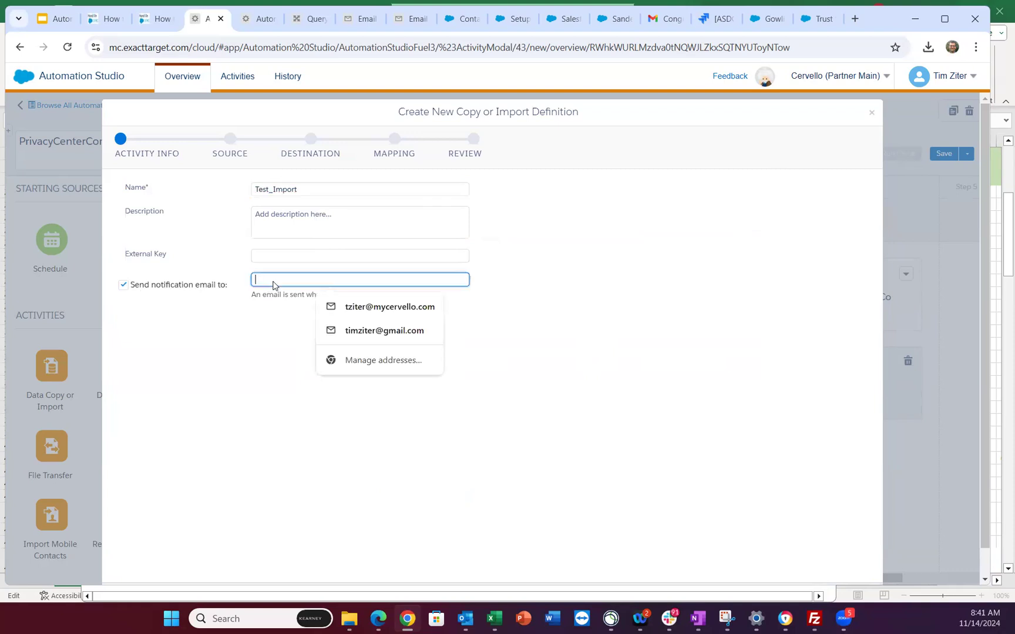
left_click(411, 307)
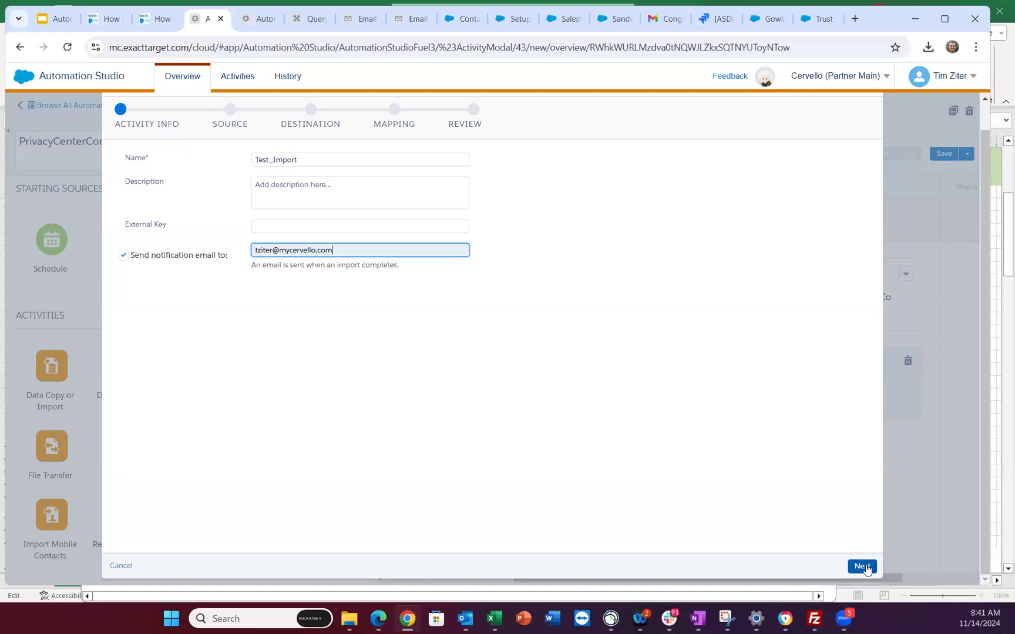
left_click(862, 567)
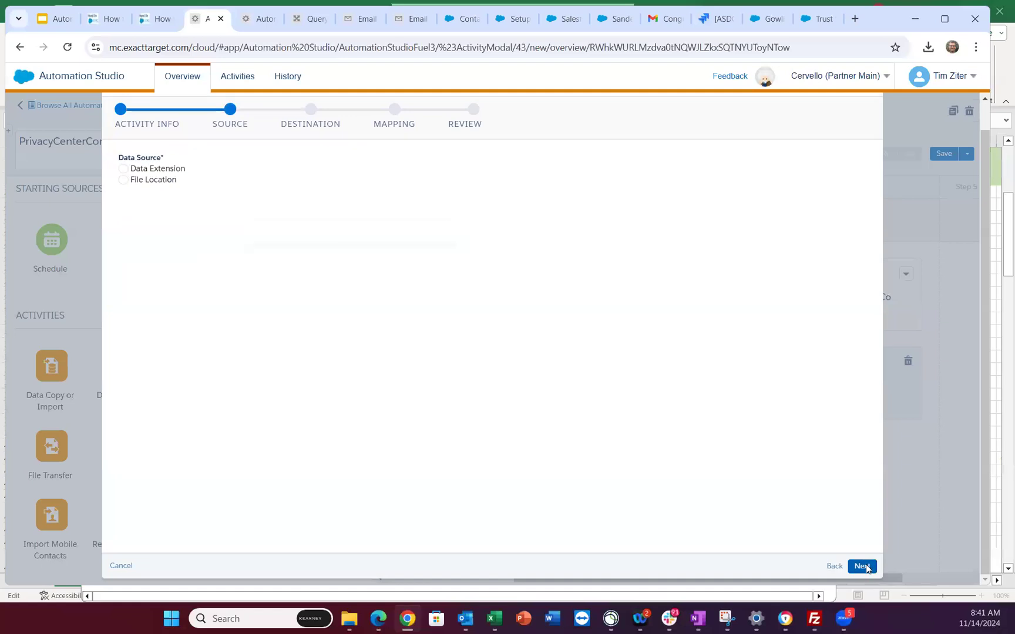
- Set the import's data source to File Location instead of a data extension
left_click(123, 180)
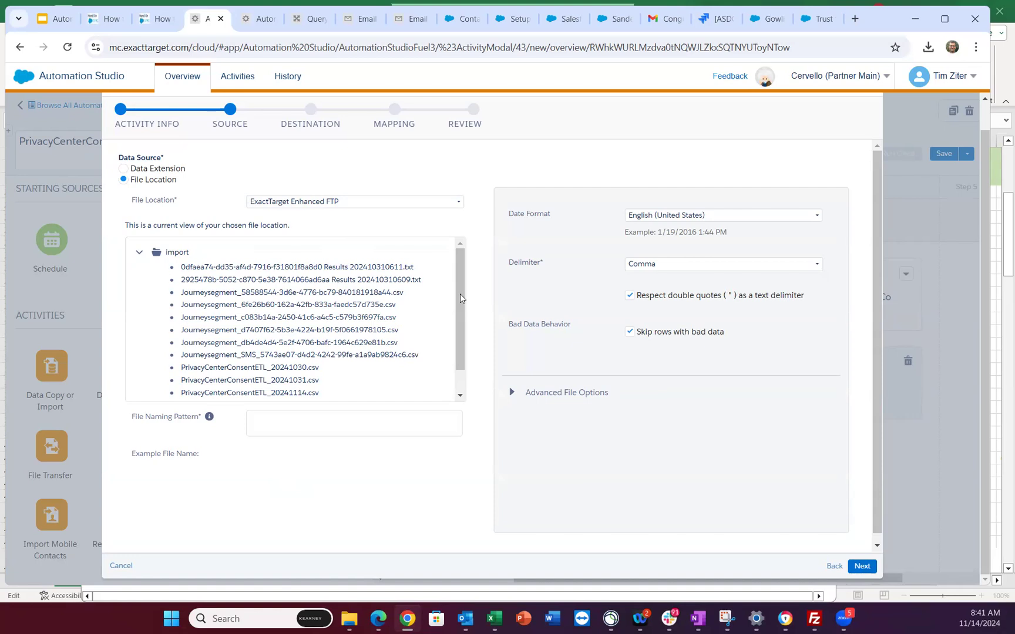
scroll(460, 356, "down", 1)
scroll(460, 356, "down", 1)
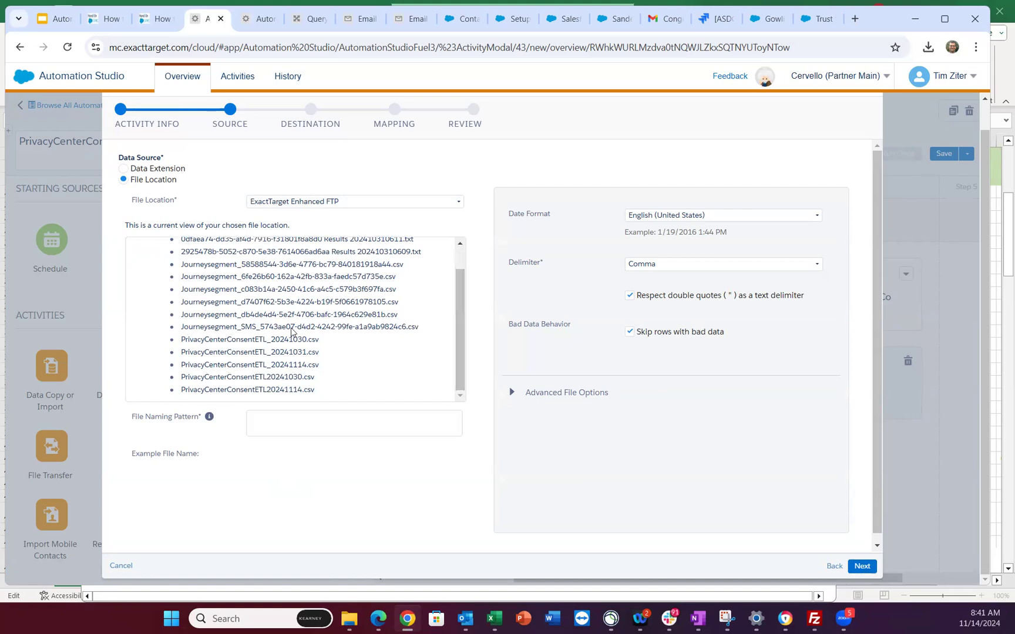
scroll(389, 366, "up", 1)
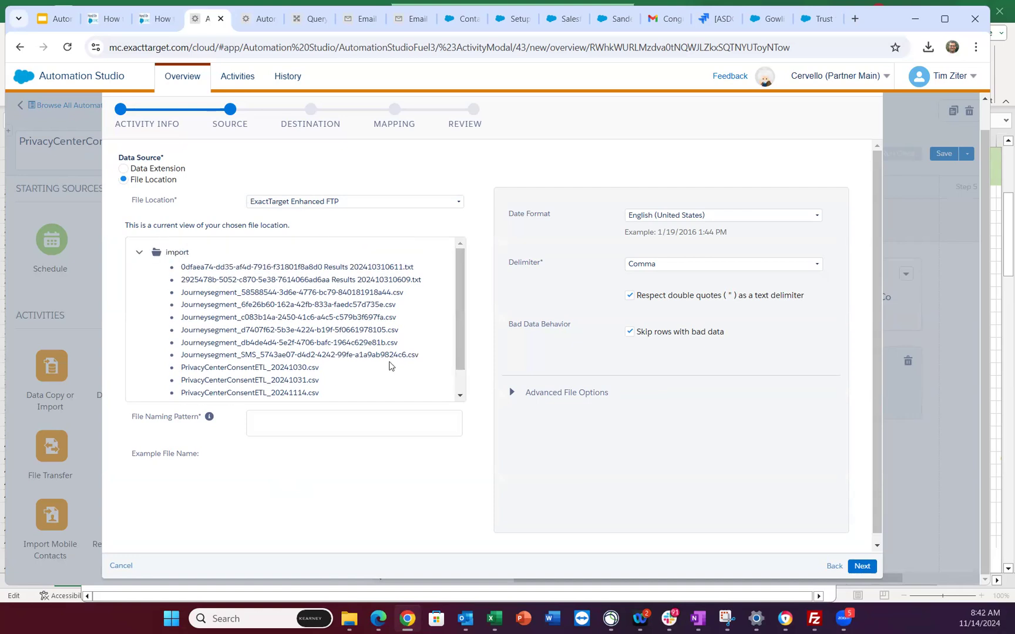
scroll(389, 367, "down", 1)
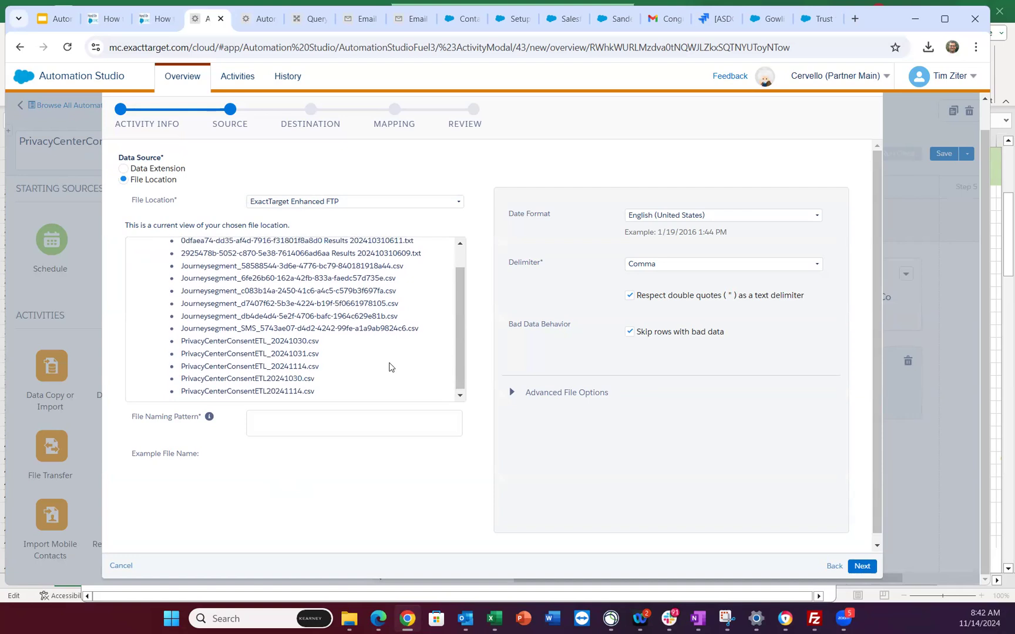
scroll(389, 364, "up", 1)
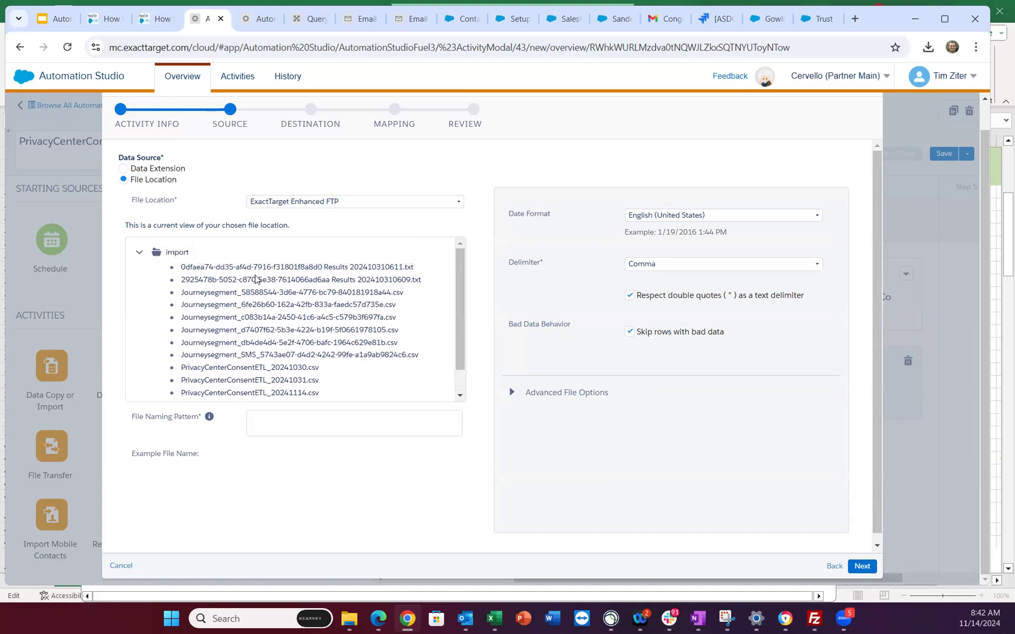
scroll(256, 279, "down", 1)
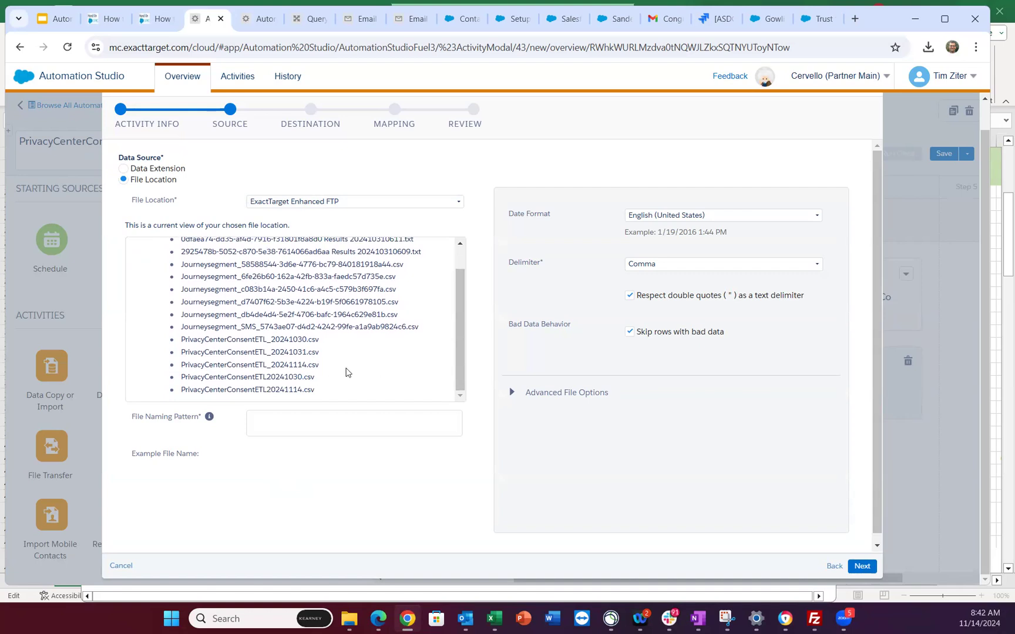
scroll(346, 372, "up", 1)
scroll(347, 373, "down", 1)
- Paste PrivacyCenterConsentETL_%%Year%%%%Month%%%%Day%%.csv as the source file naming pattern and continue
left_click(279, 420)
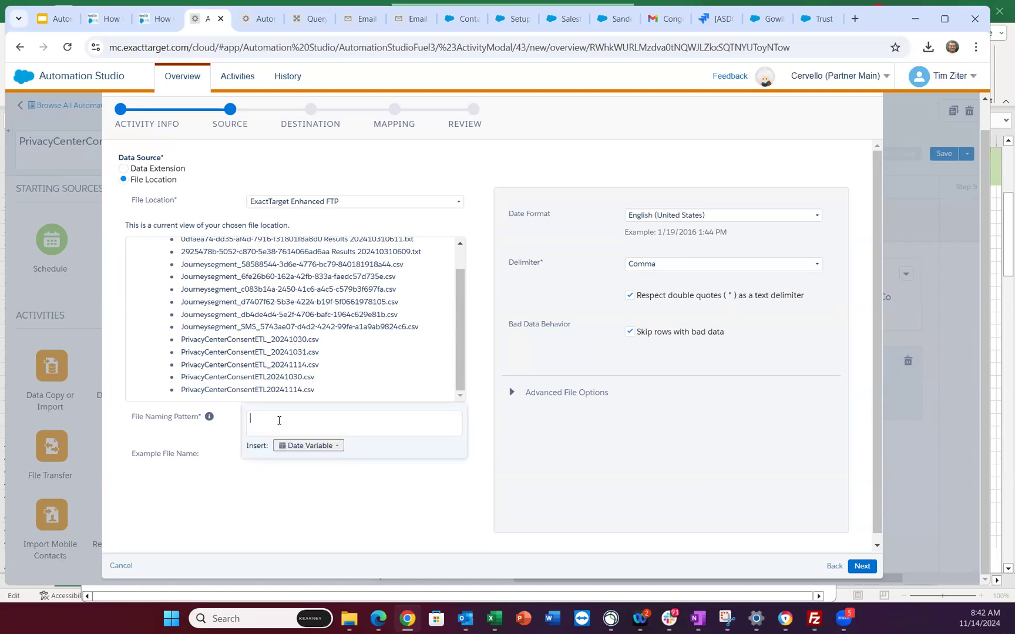
type("PrivacyCenterConsentETL_%%Year%%%%Month%%%%Day%%.csv")
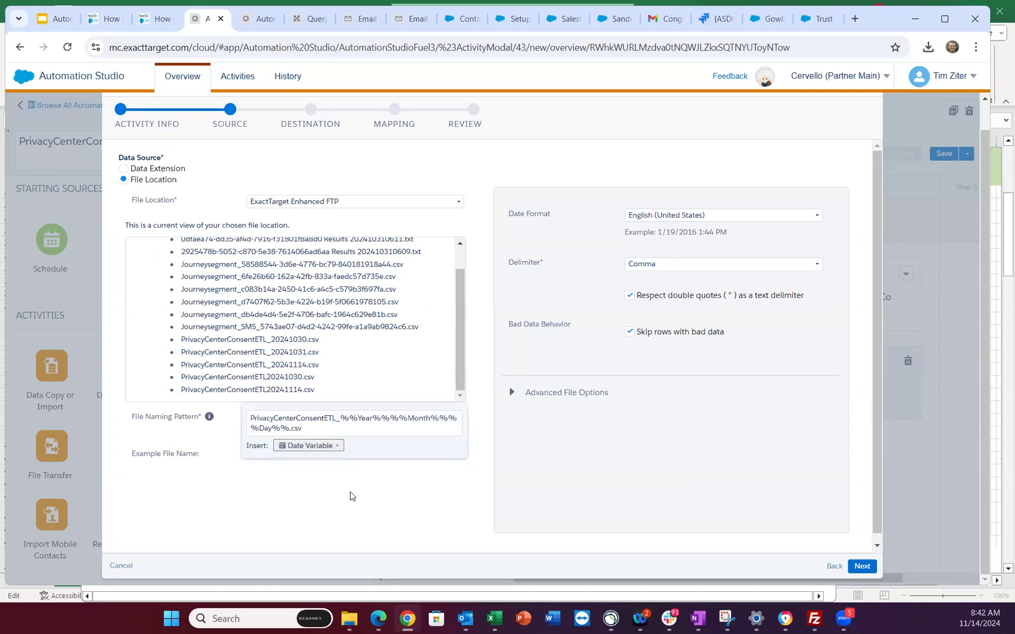
left_click(351, 496)
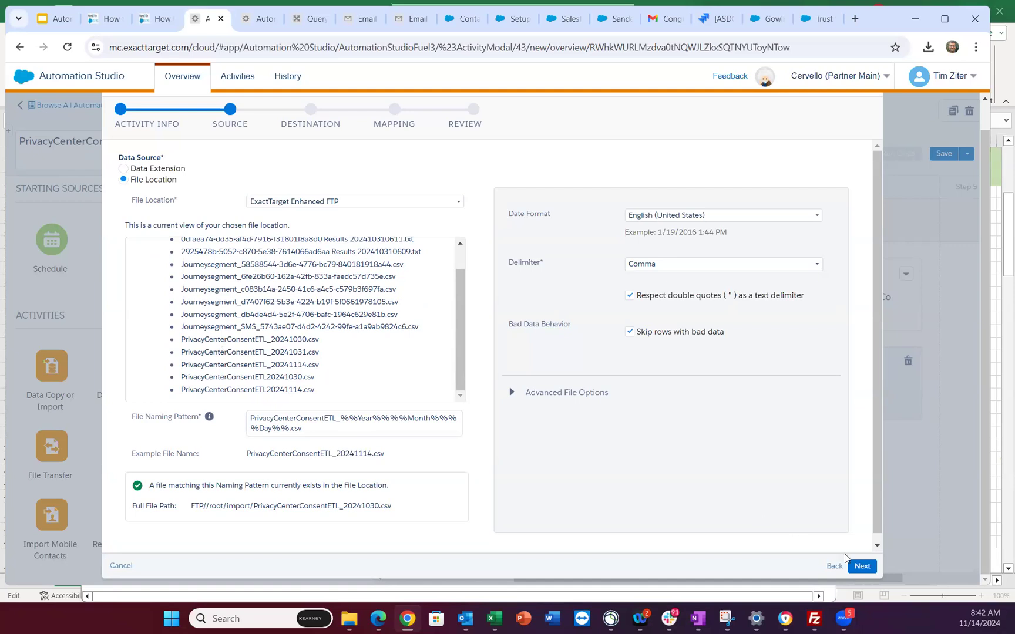
left_click(860, 567)
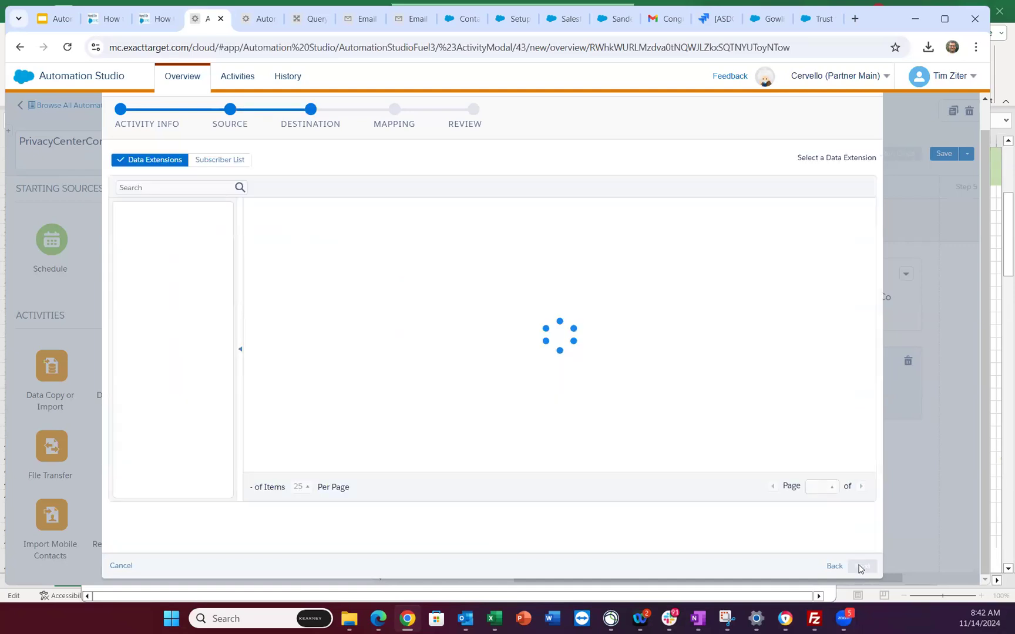
- Choose the All Subscribers list in the my subscribers folder as the import destination
left_click(225, 161)
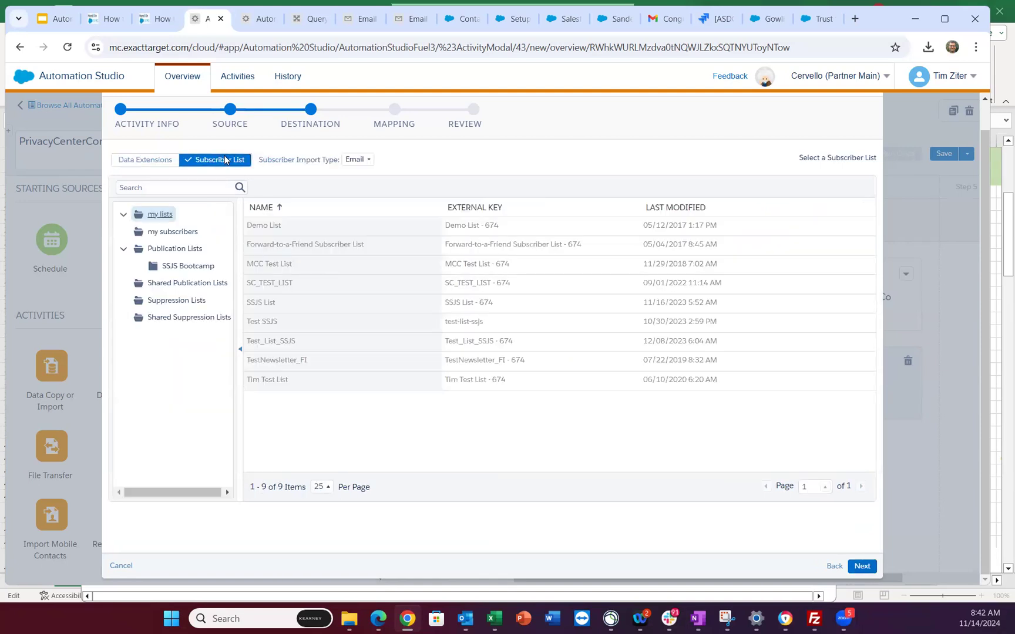
left_click(173, 234)
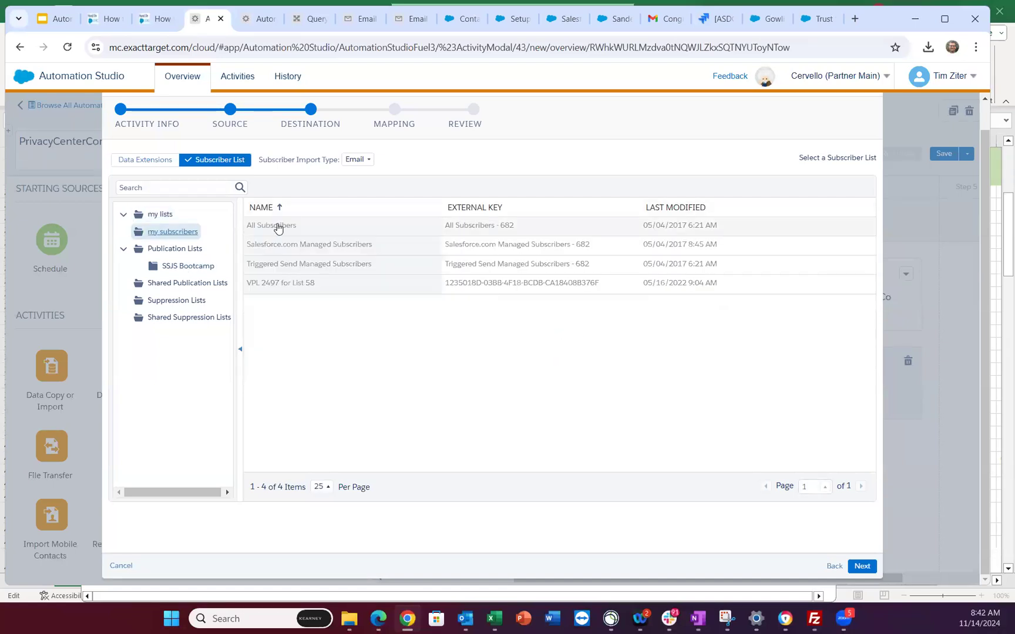
left_click(278, 226)
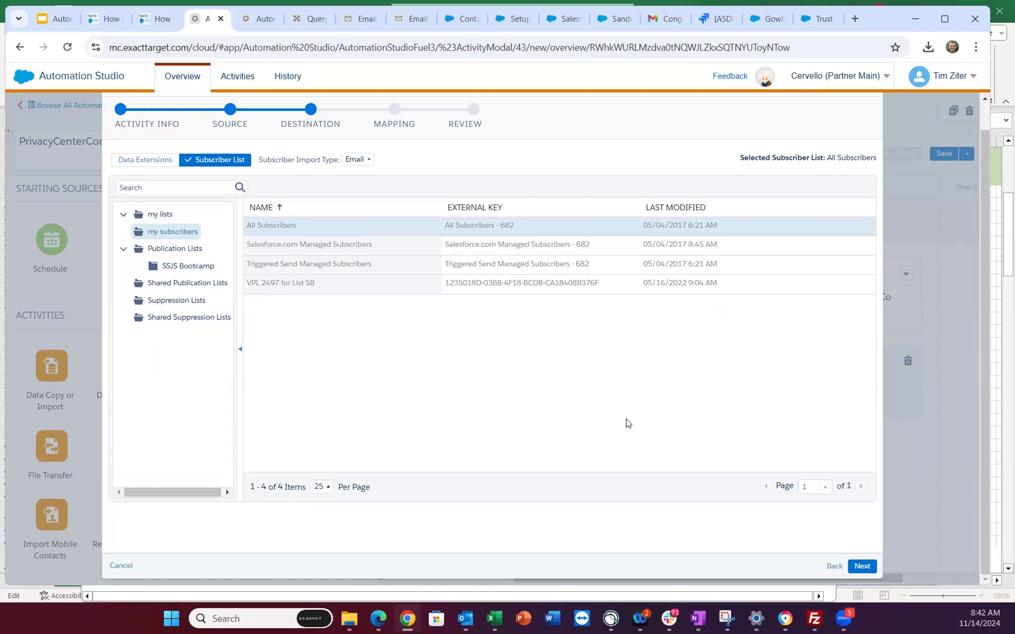
left_click(862, 566)
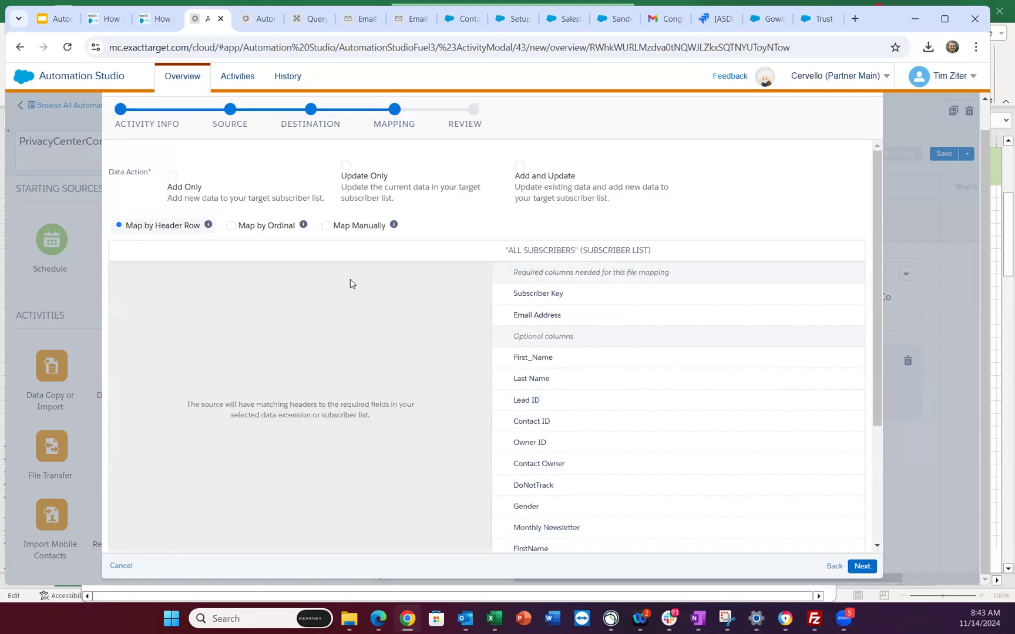
- Select Map Manually and Update Only, then view PrivacyCenterConsentETL's records in Email Studio
left_click(326, 226)
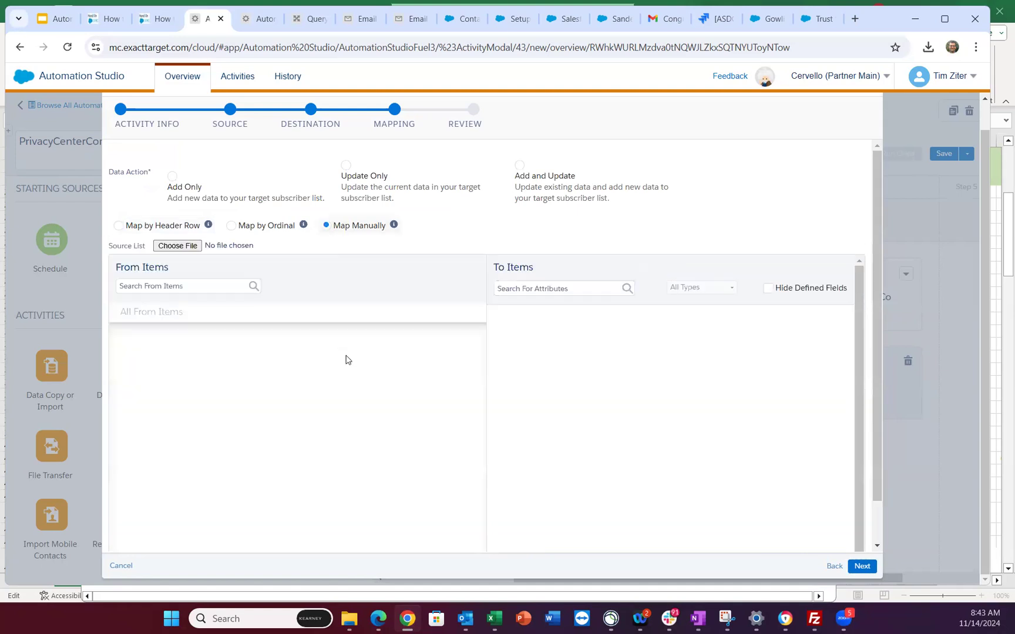
left_click(345, 167)
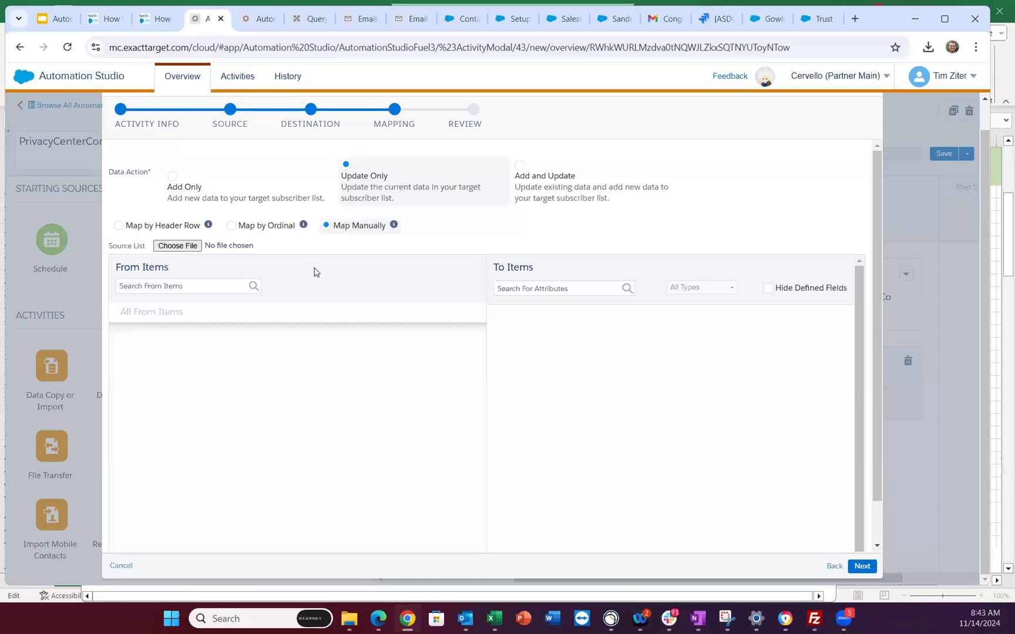
left_click(415, 19)
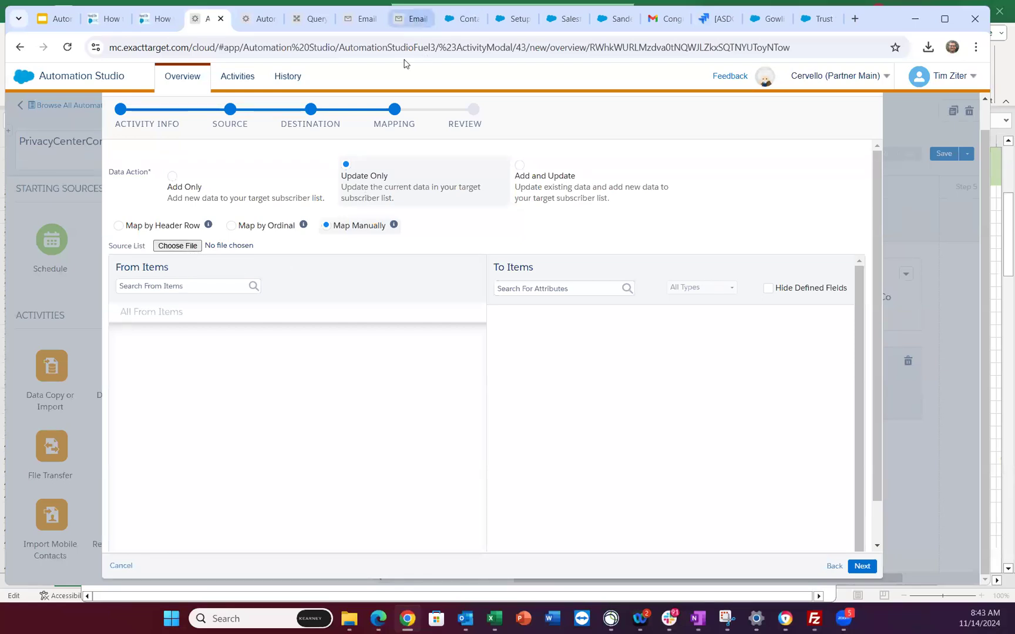
left_click(332, 152)
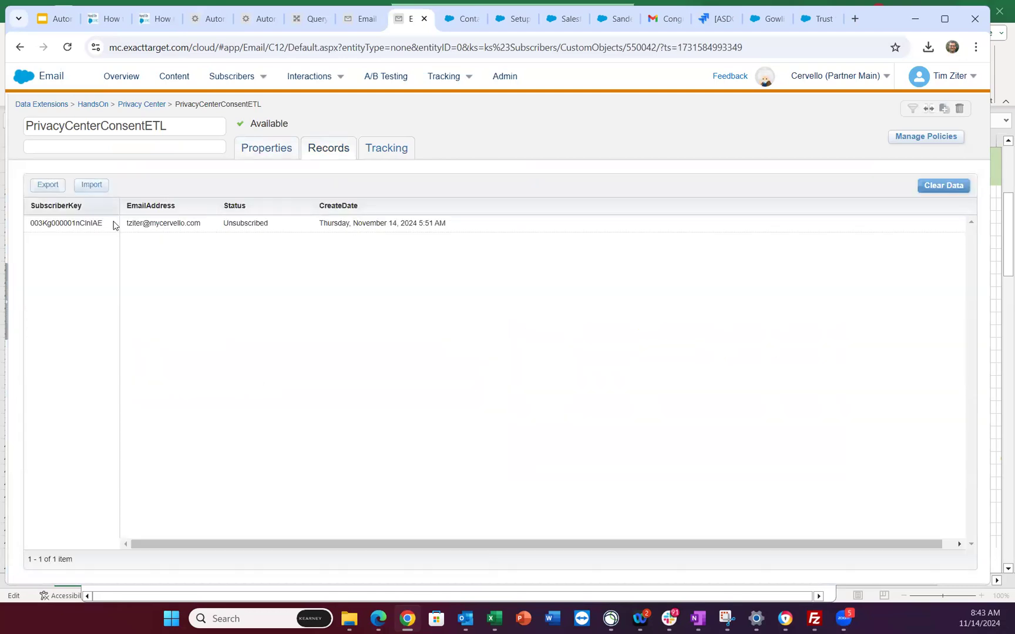
- Export the PrivacyCenterConsentETL records as a browser-download CSV and close the confirmation
left_click(48, 185)
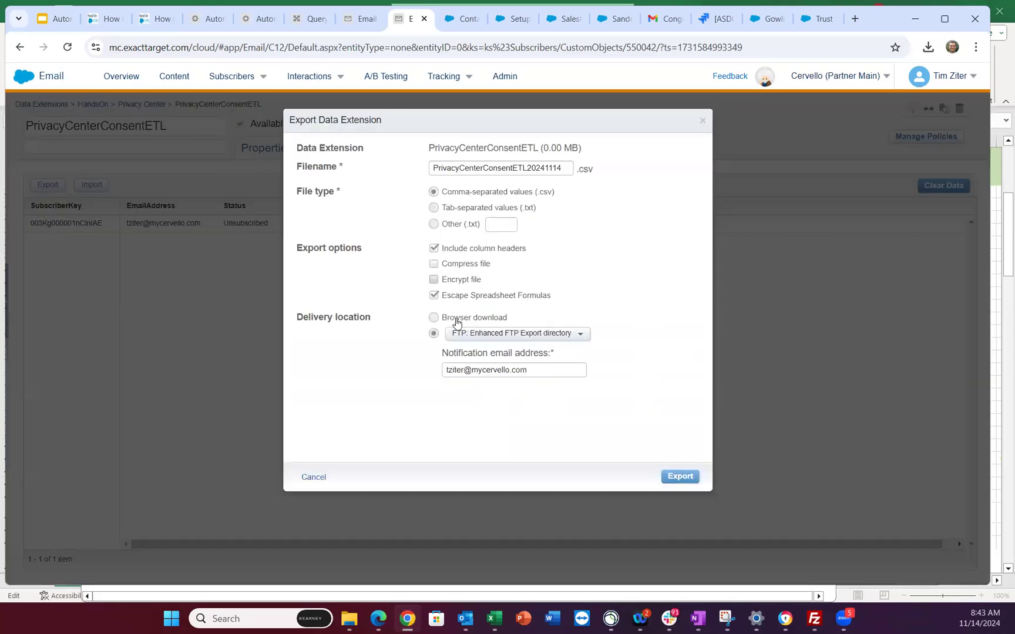
left_click(457, 320)
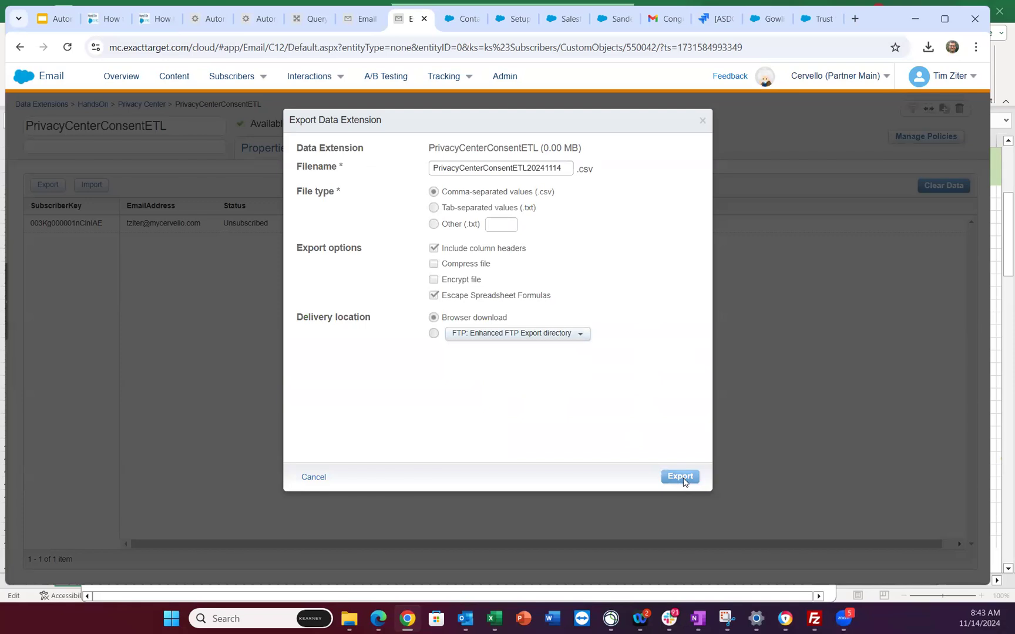
left_click(681, 477)
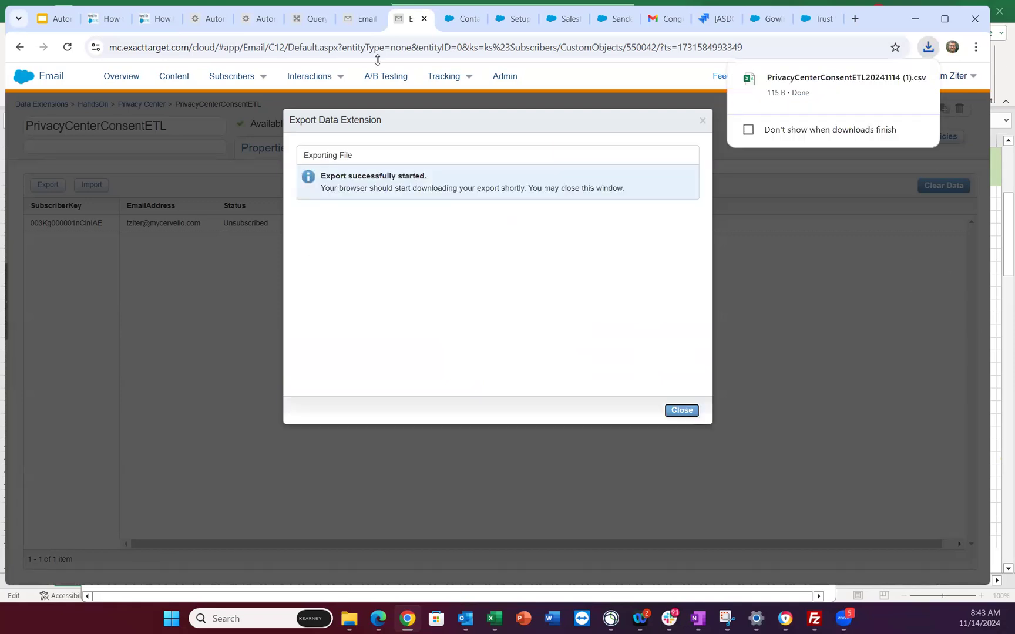
mouse_move(790, 88)
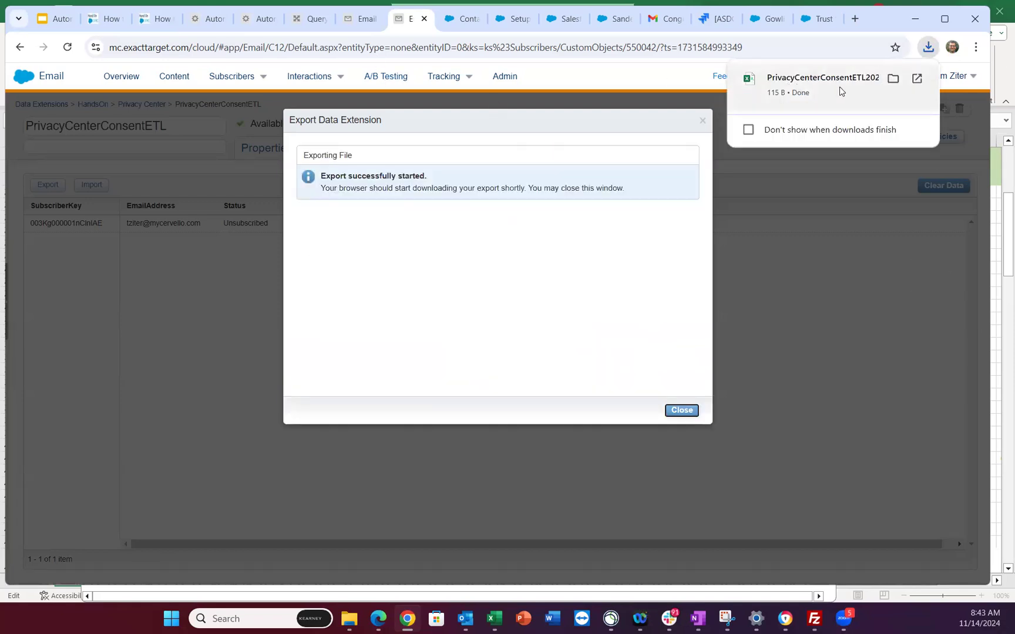
left_click(680, 413)
- Load PrivacyCenterConsentETL20241114 (1).csv from Downloads as the import's sample source file
left_click(210, 21)
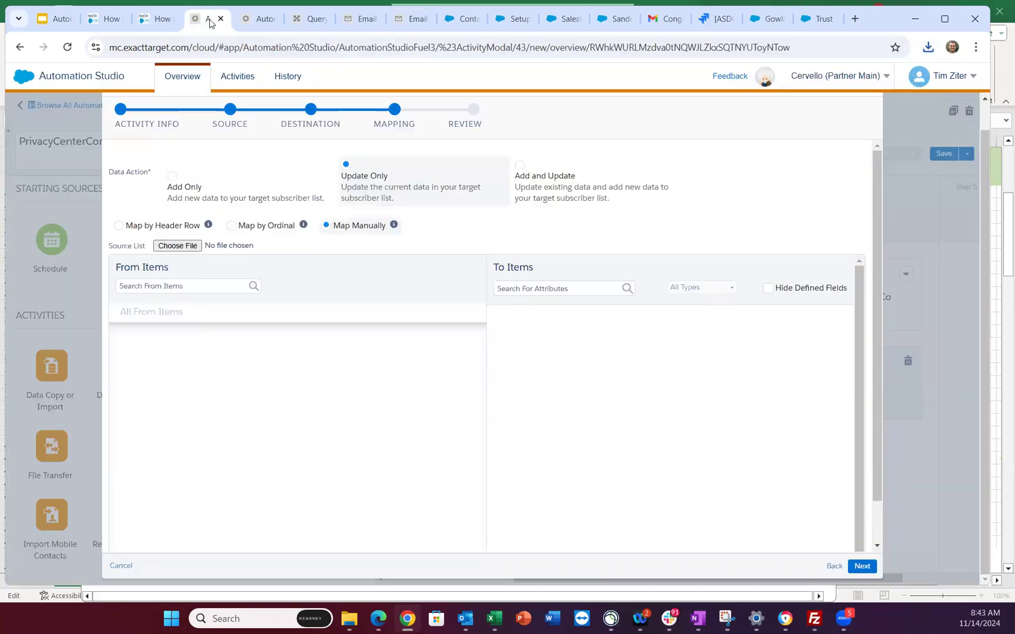
left_click(179, 247)
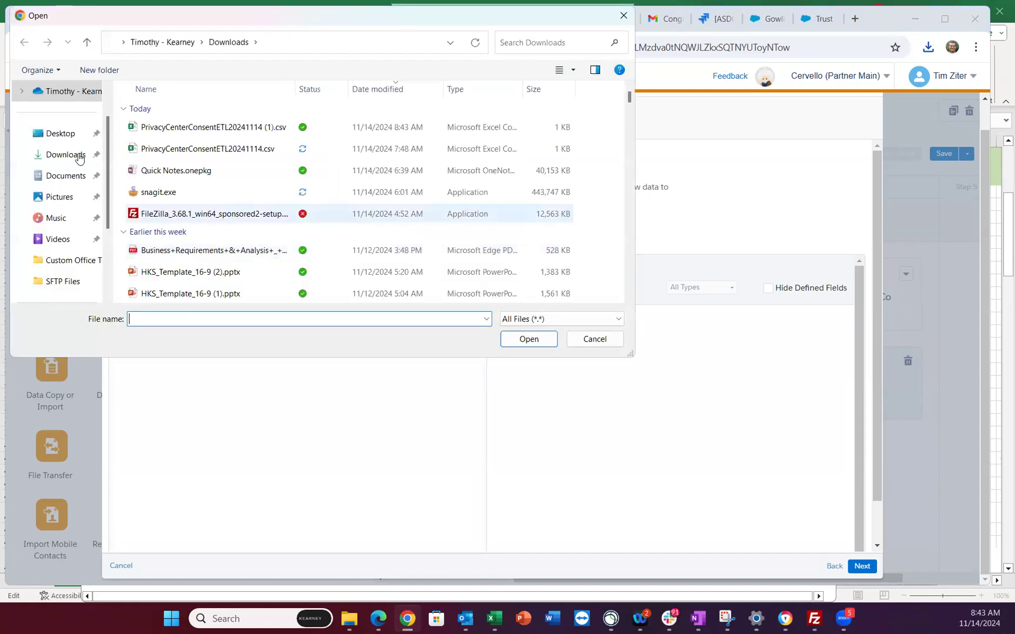
left_click(76, 155)
left_click(209, 128)
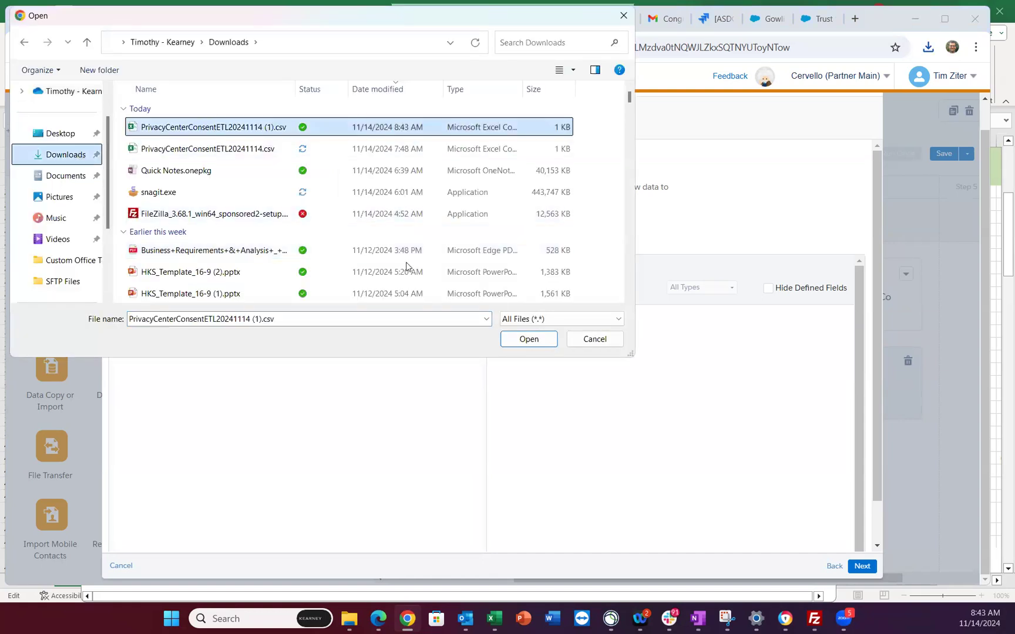
left_click(528, 339)
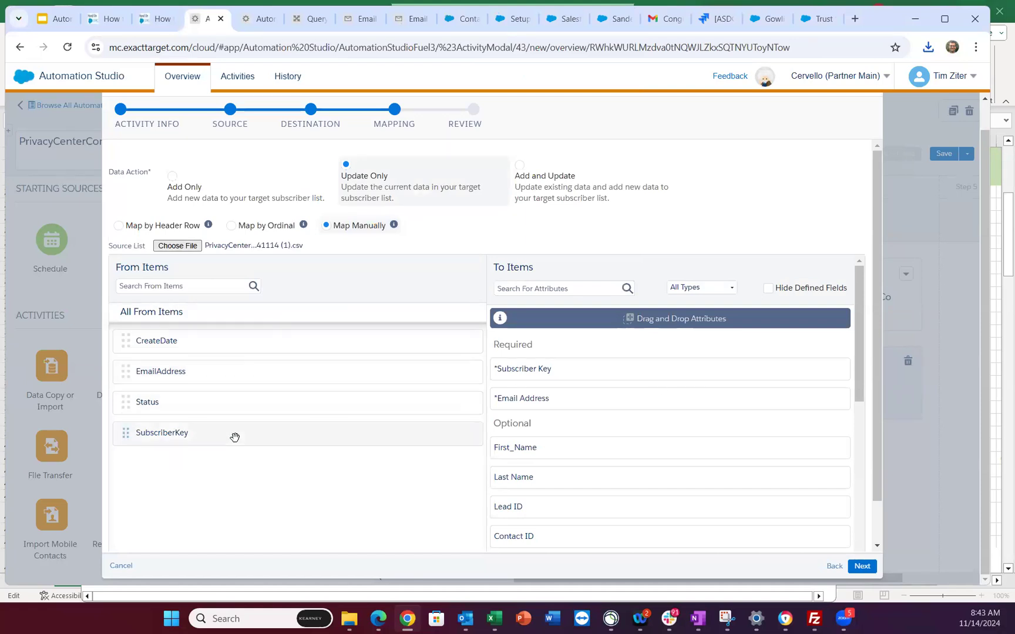
- Map SubscriberKey, EmailAddress and Status to Subscriber Key, Email Address and Status, then proceed to review
left_click_drag(235, 438, 627, 380)
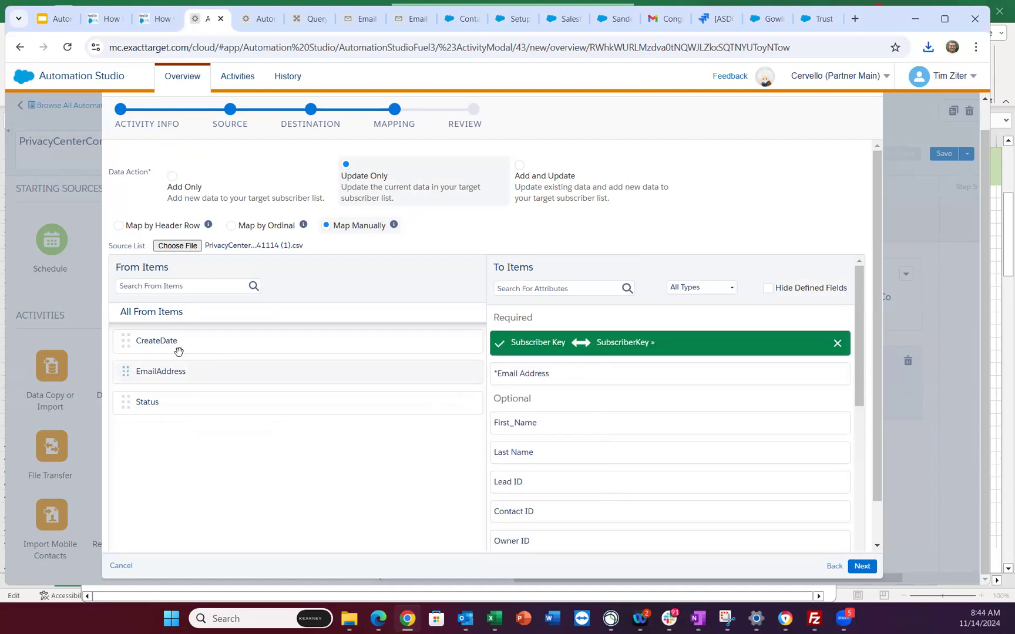
left_click_drag(174, 367, 547, 370)
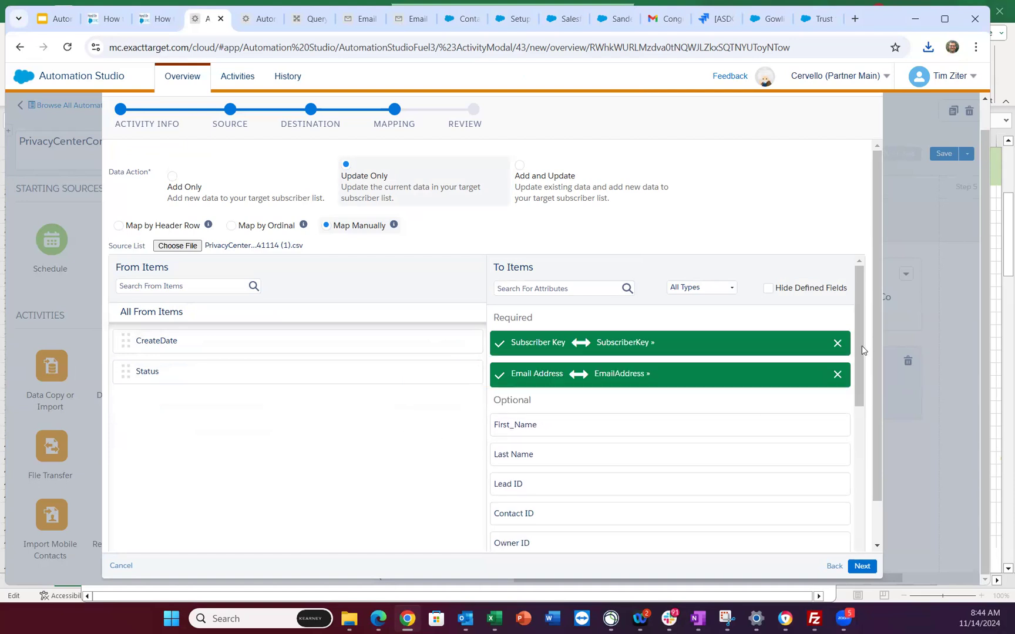
scroll(870, 482, "down", 10)
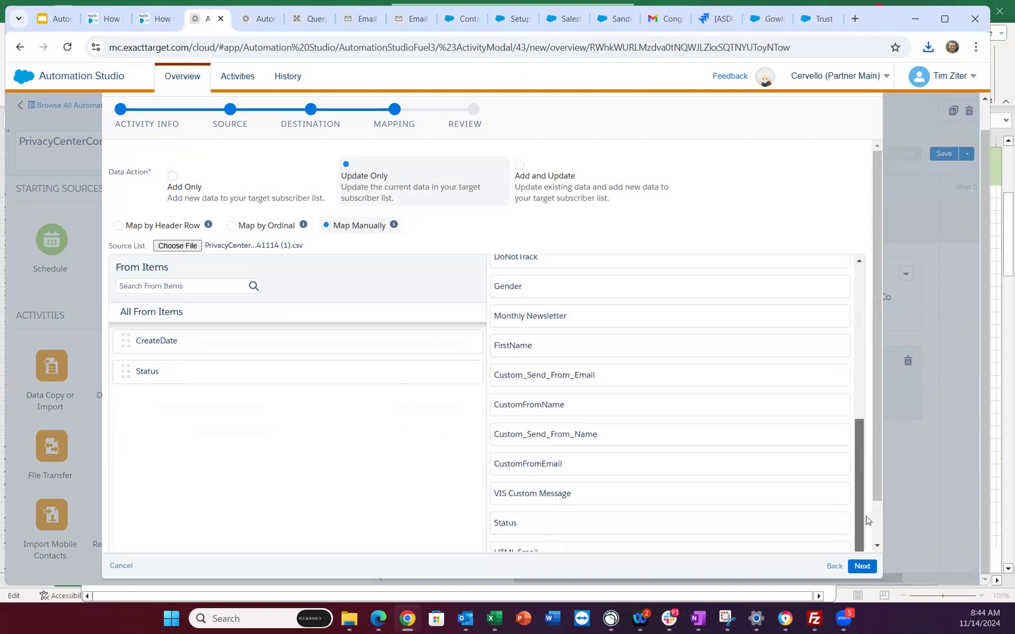
scroll(290, 416, "down", 1)
left_click_drag(190, 332, 523, 473)
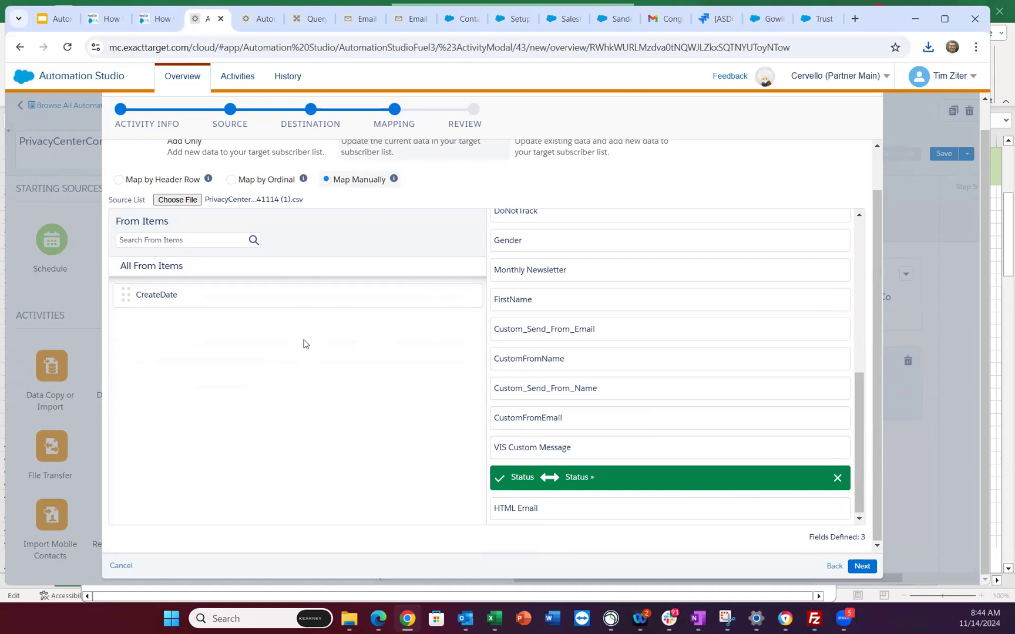
scroll(341, 360, "up", 1)
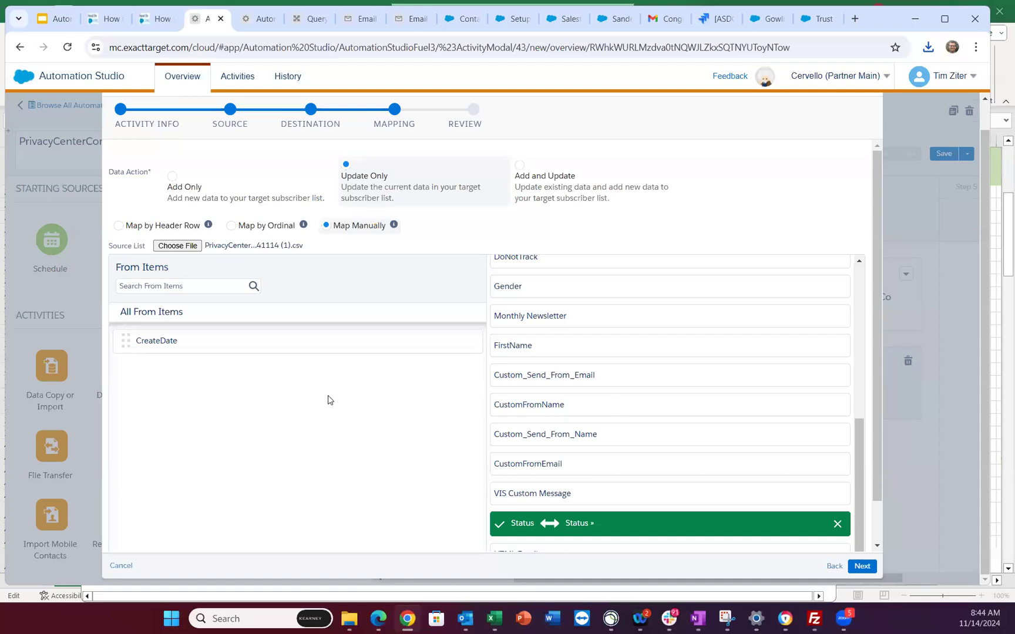
scroll(327, 396, "up", 1)
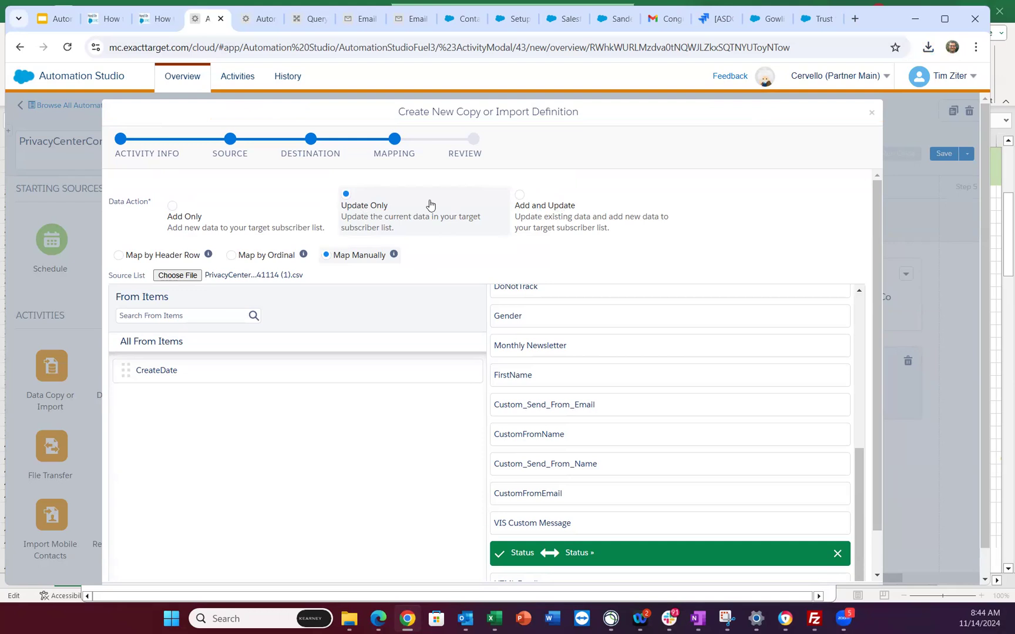
scroll(676, 382, "down", 2)
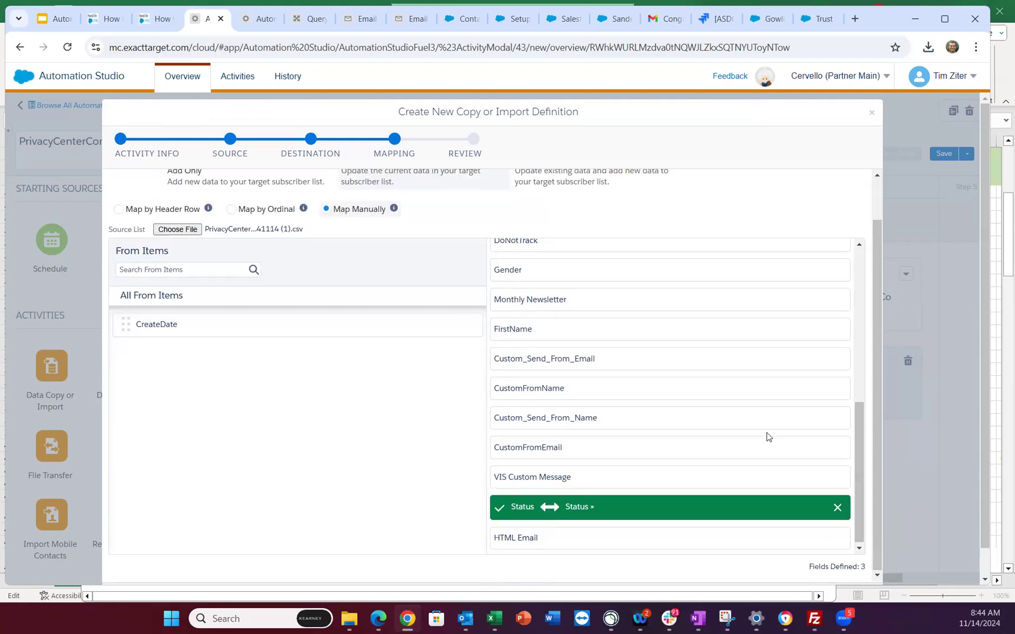
scroll(845, 474, "down", 1)
scroll(829, 485, "down", 2)
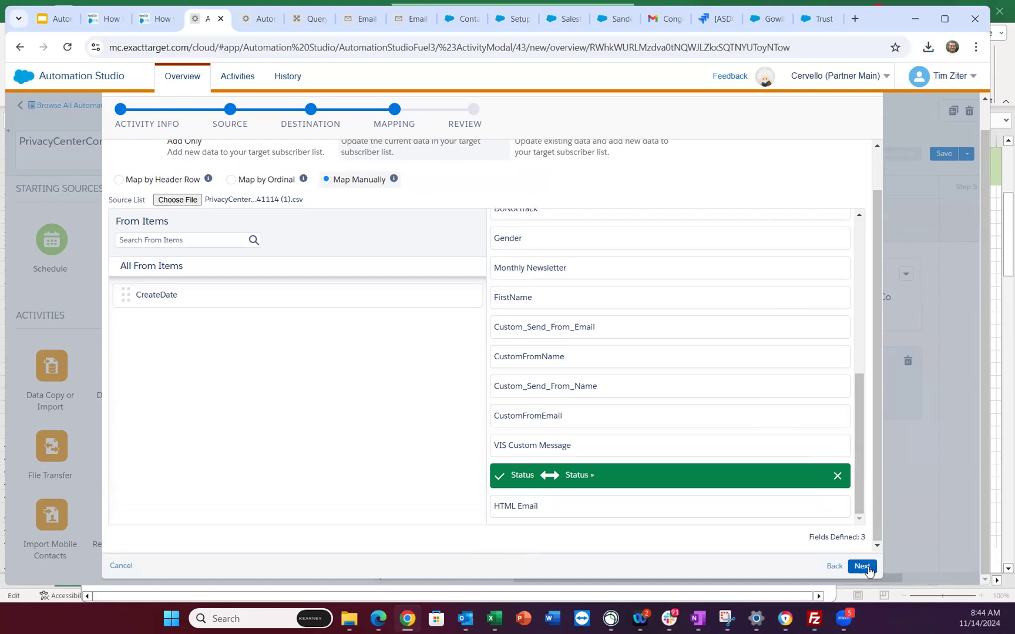
left_click(861, 567)
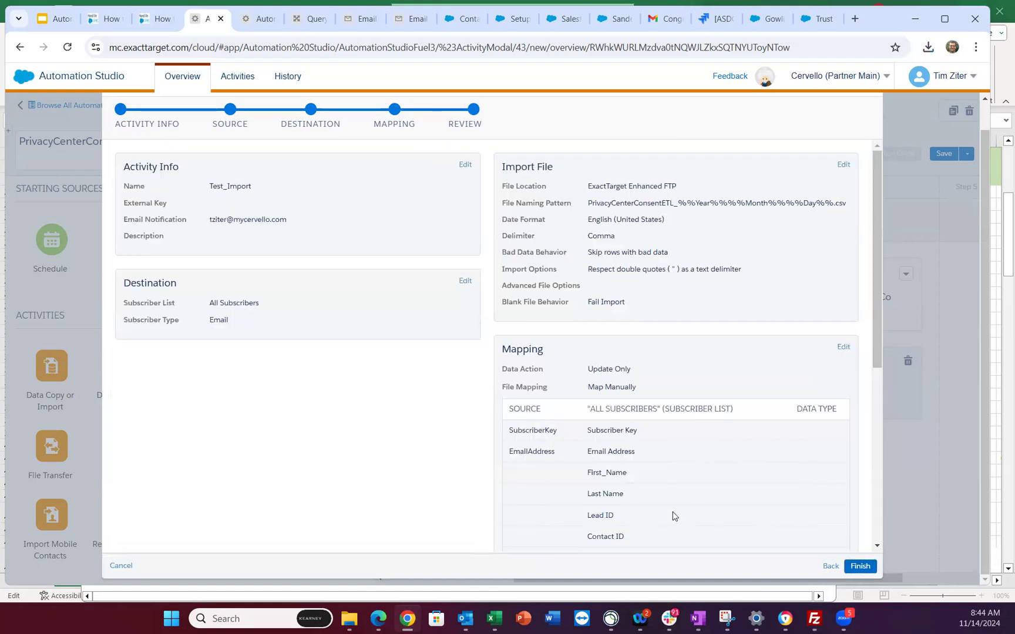
- Discard the unsaved import, delete activity 4.2 from Step 4, reload, and view the Query Studio results
left_click(122, 565)
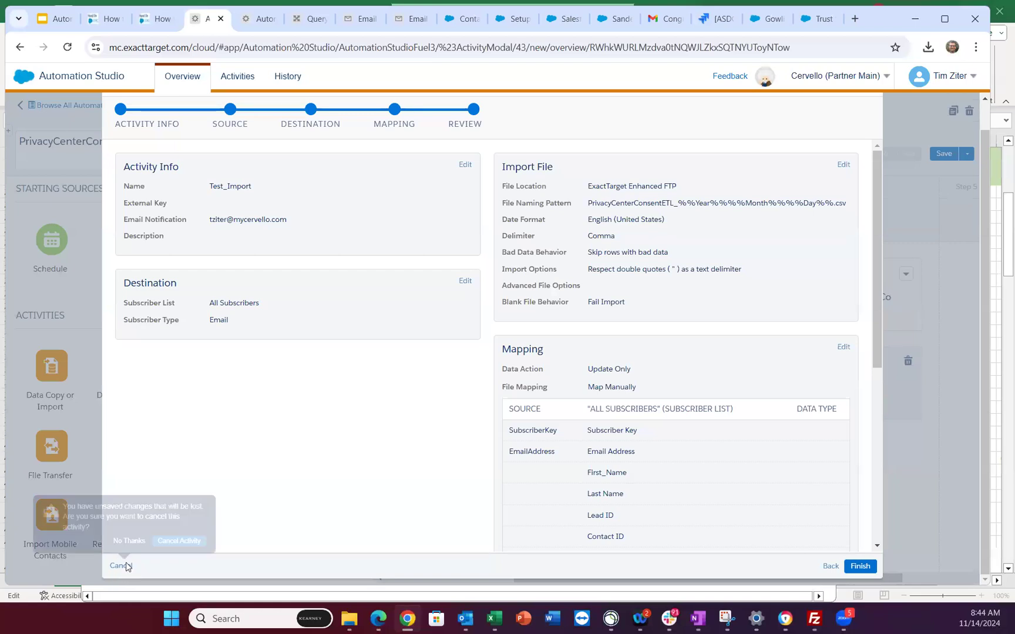
left_click(186, 545)
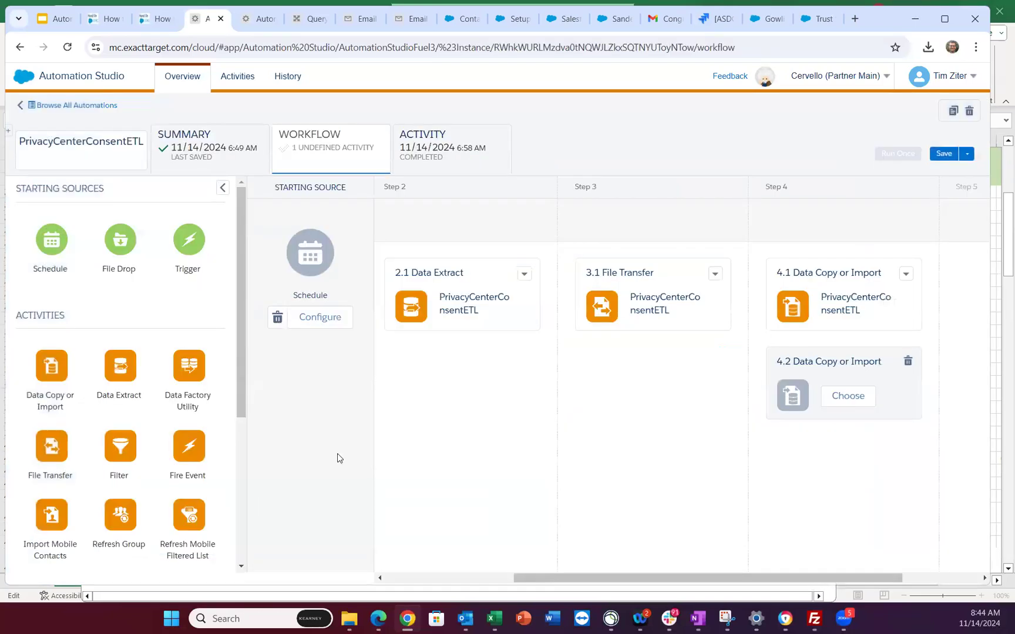
left_click(908, 363)
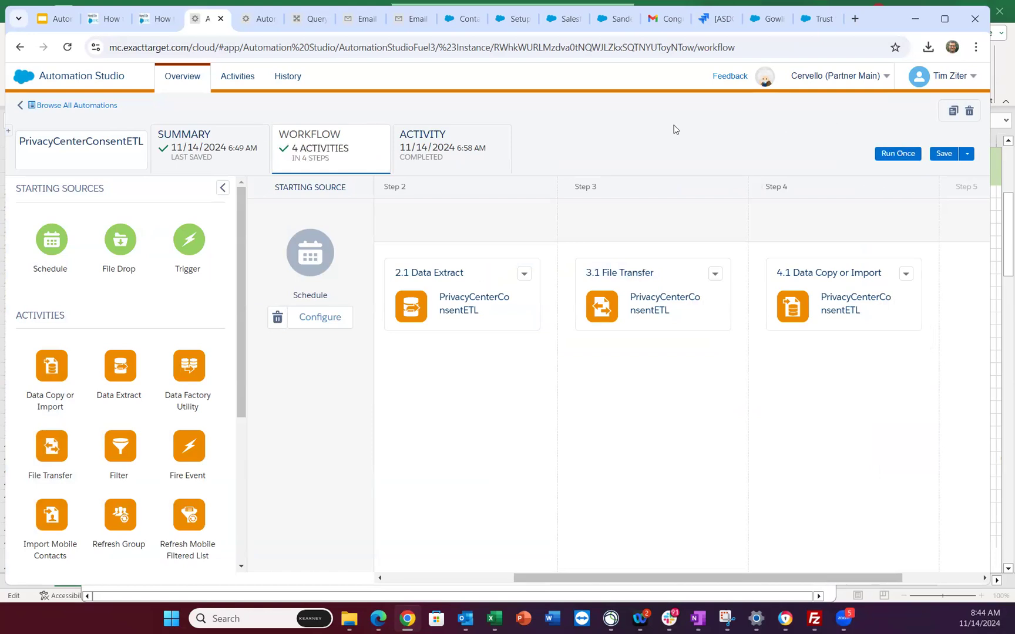
left_click(68, 48)
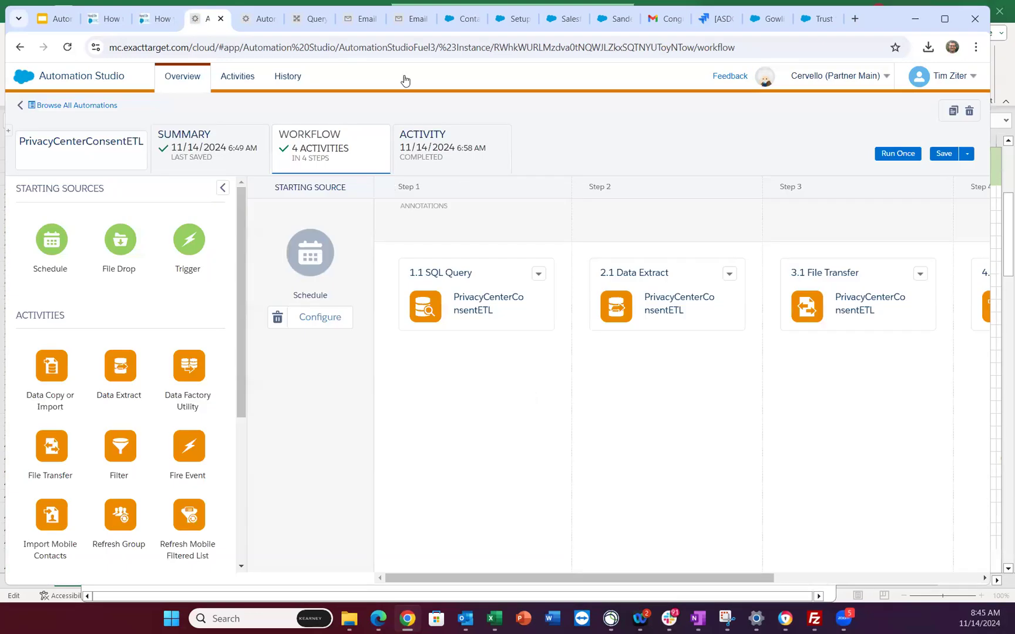
left_click(314, 21)
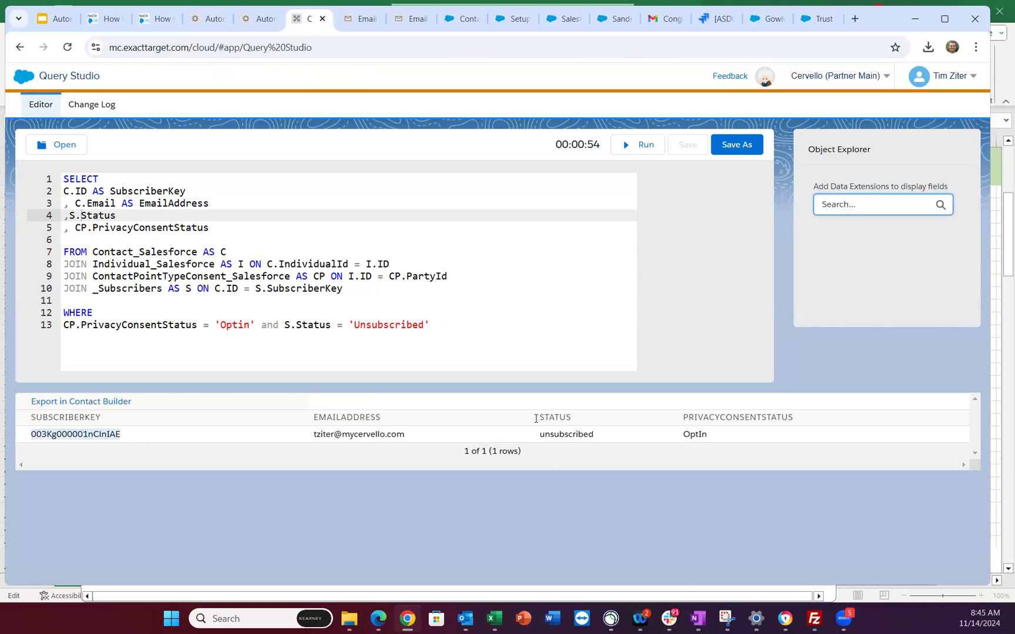
- In Email Studio, close the earlier subscriber search results and open the All Subscribers list
left_click(361, 18)
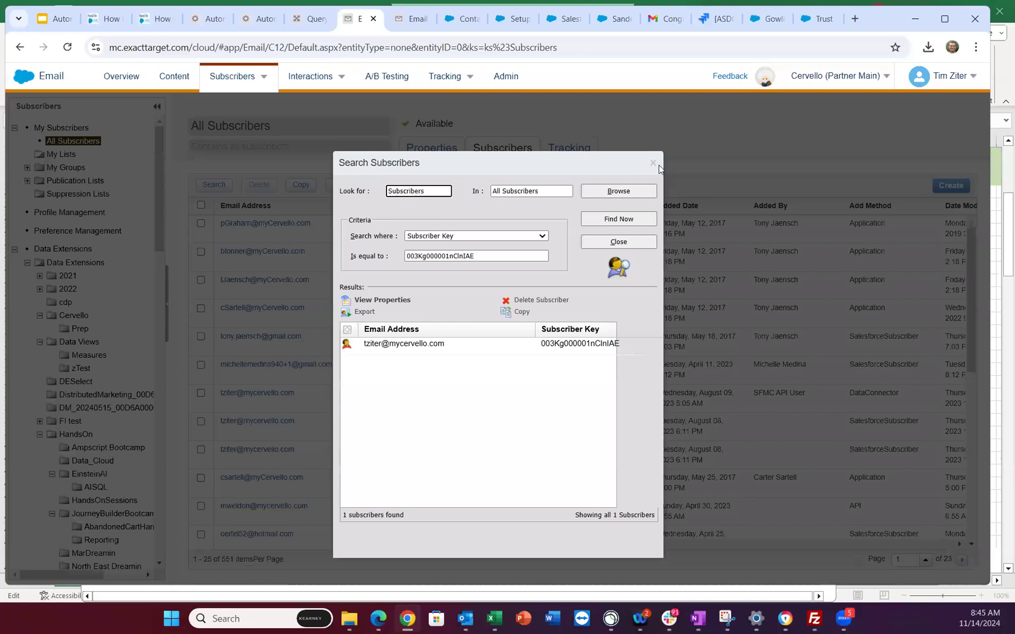
left_click(658, 166)
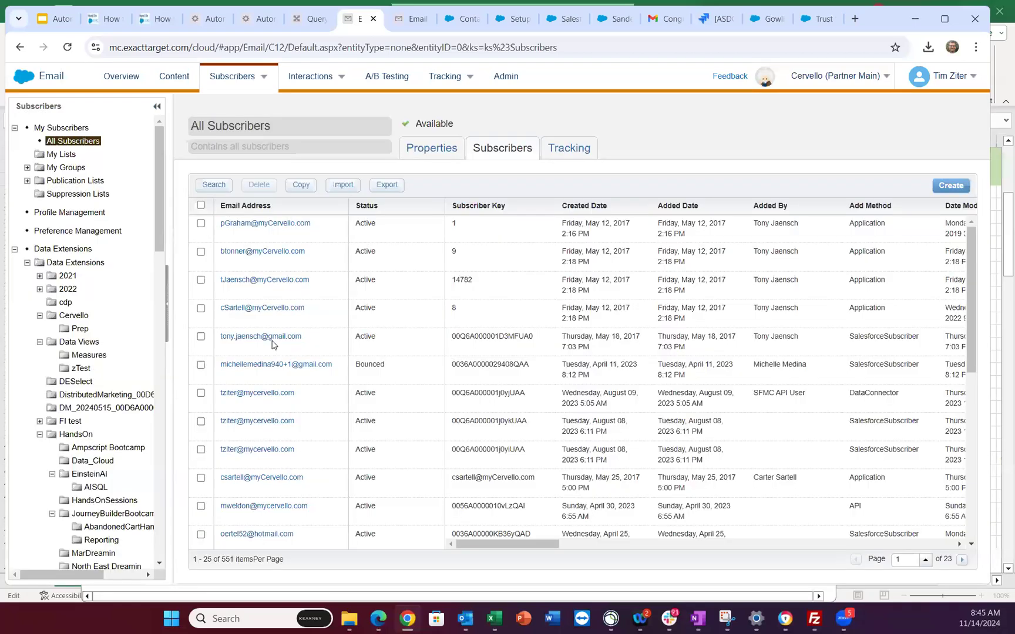
left_click(273, 338)
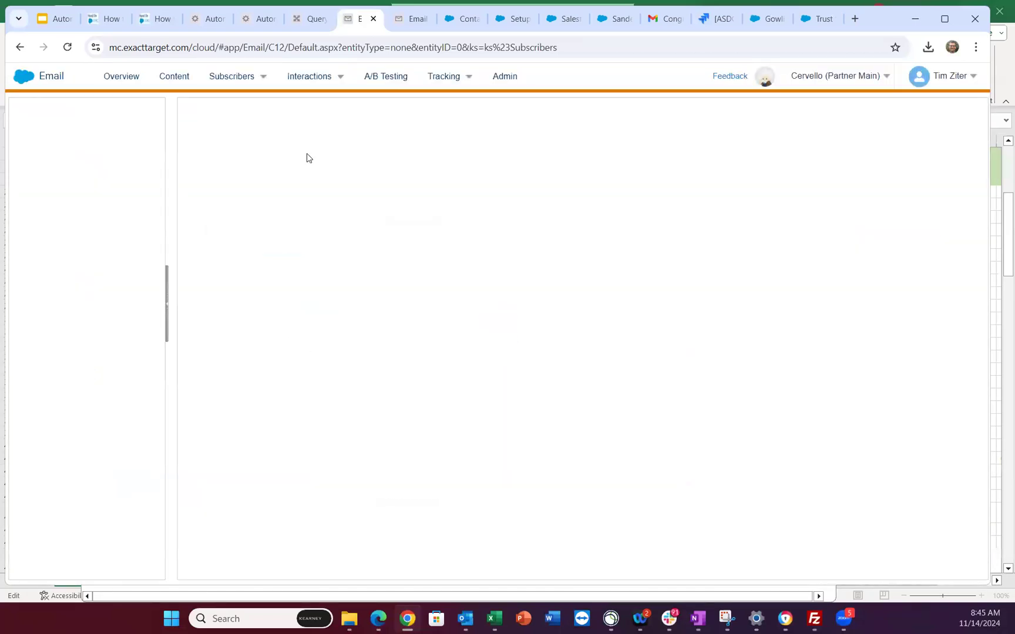
mouse_move(240, 78)
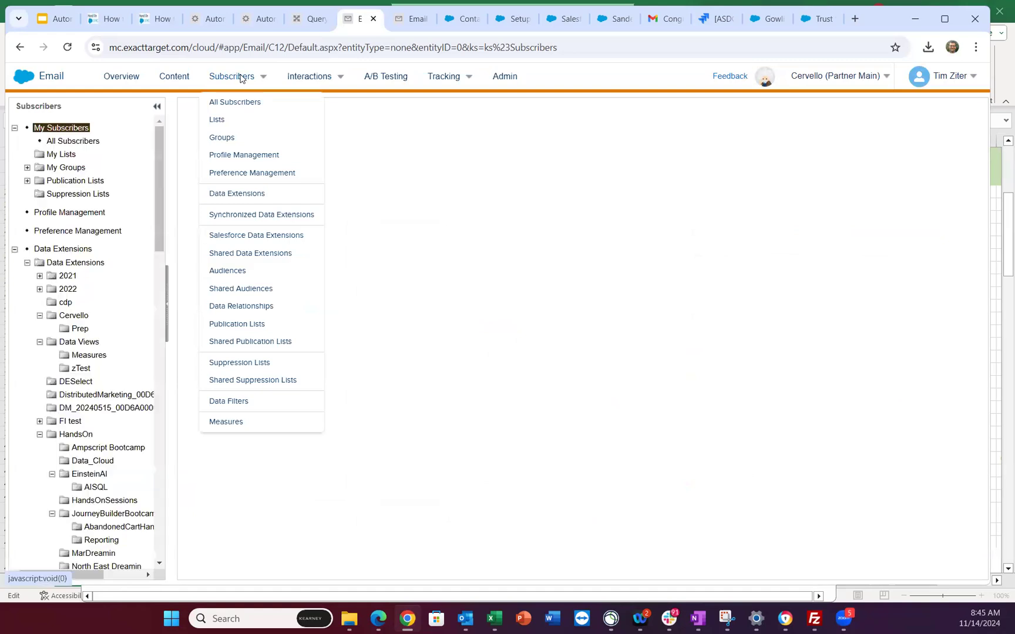
left_click(241, 105)
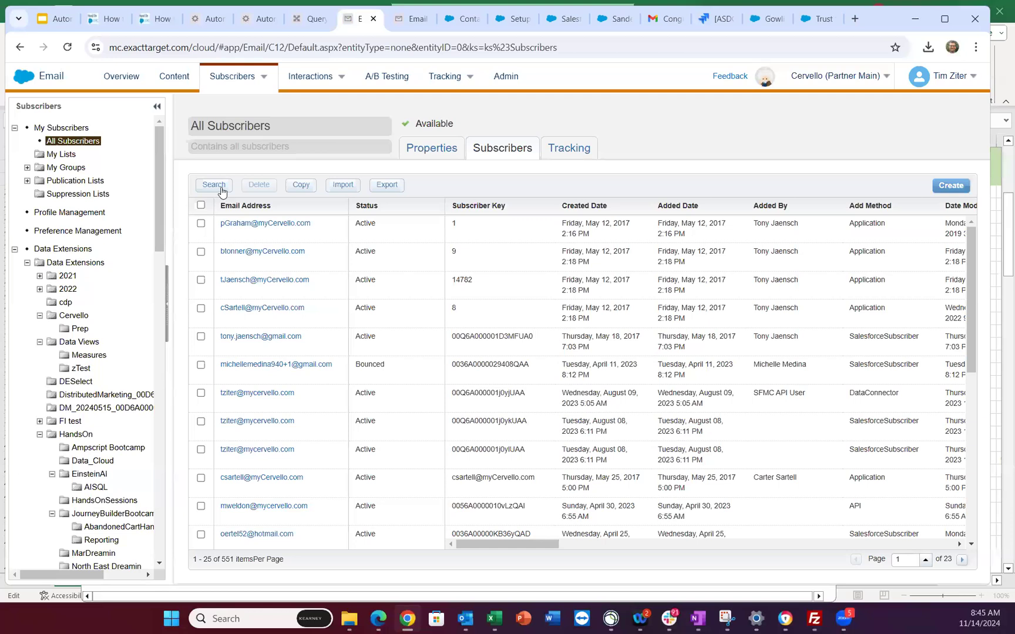
- Search All Subscribers by Subscriber Key using the suggested key value
left_click(488, 229)
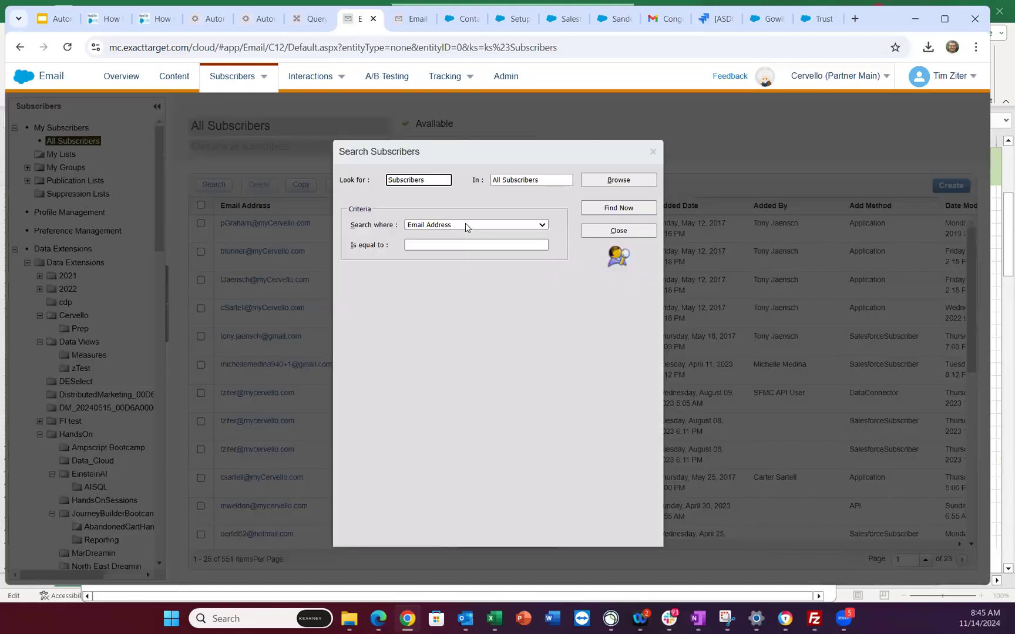
left_click(467, 225)
left_click(445, 301)
left_click(444, 243)
key("Down")
key("Return")
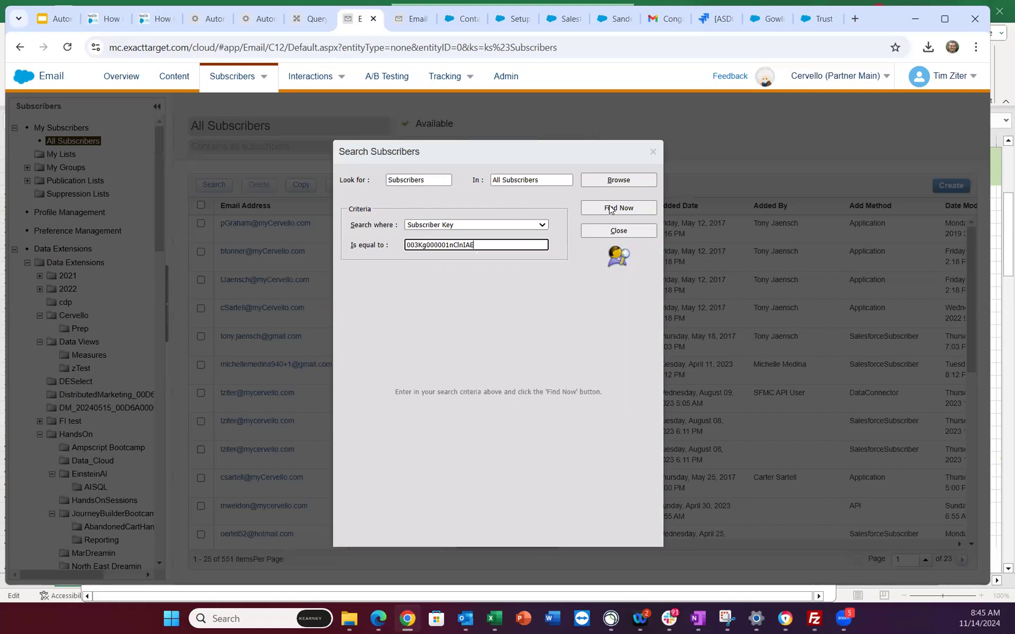
key("Return")
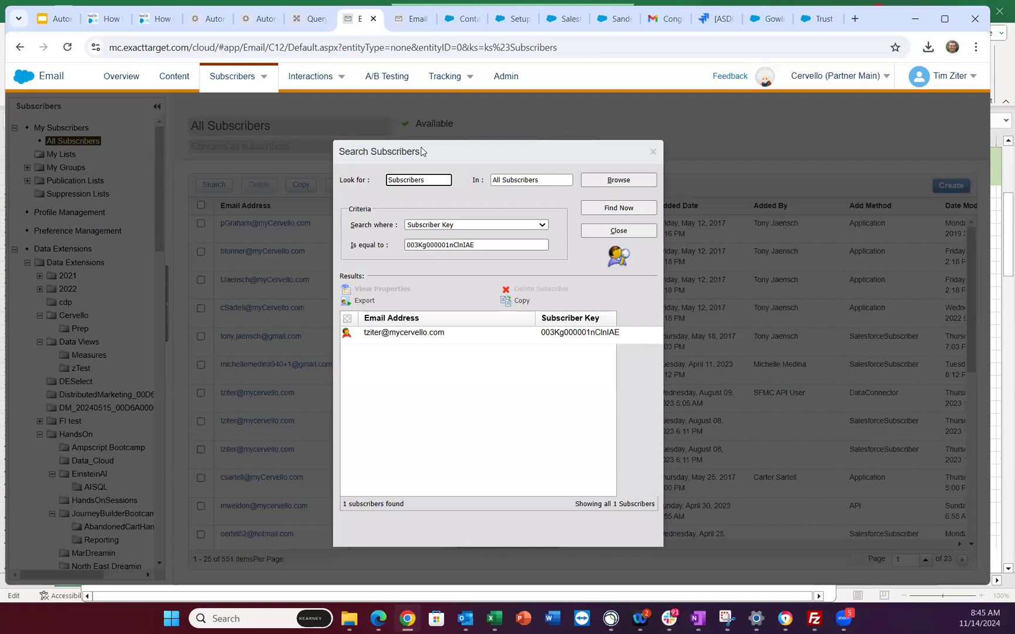
- Clear all records from the PrivacyCenterConsentETL data extension, leaving it with 0 items
left_click(321, 19)
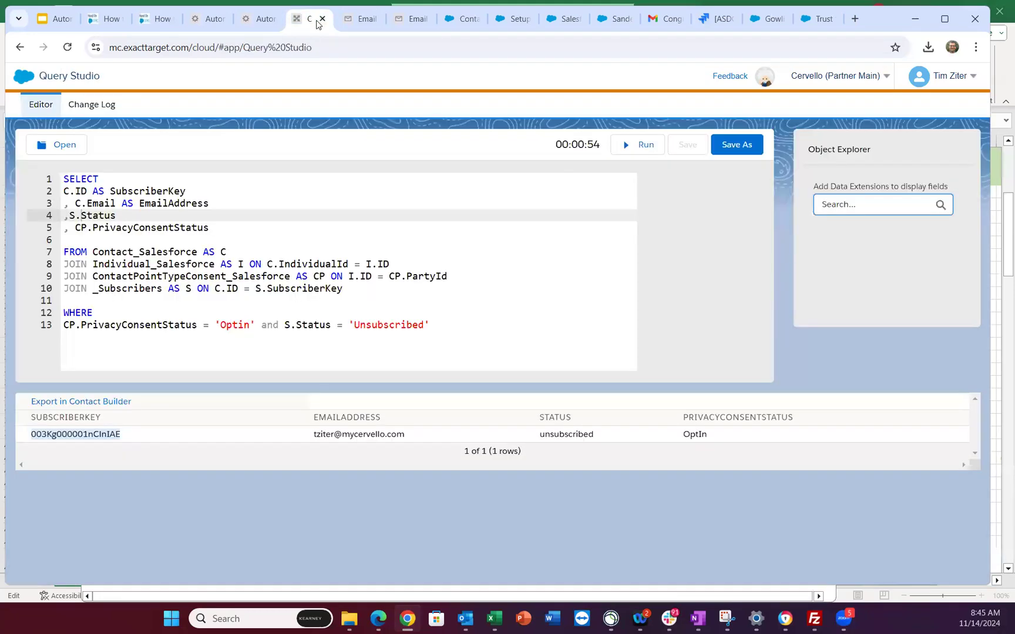
left_click(254, 19)
left_click(411, 19)
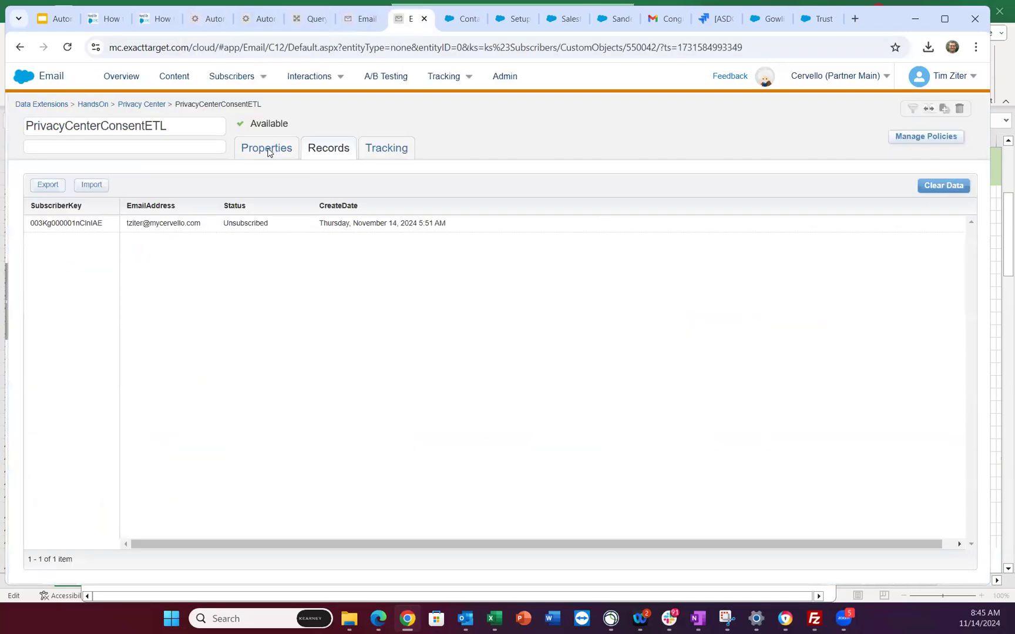
left_click(267, 151)
left_click(348, 203)
left_click(329, 148)
left_click(944, 185)
left_click(606, 227)
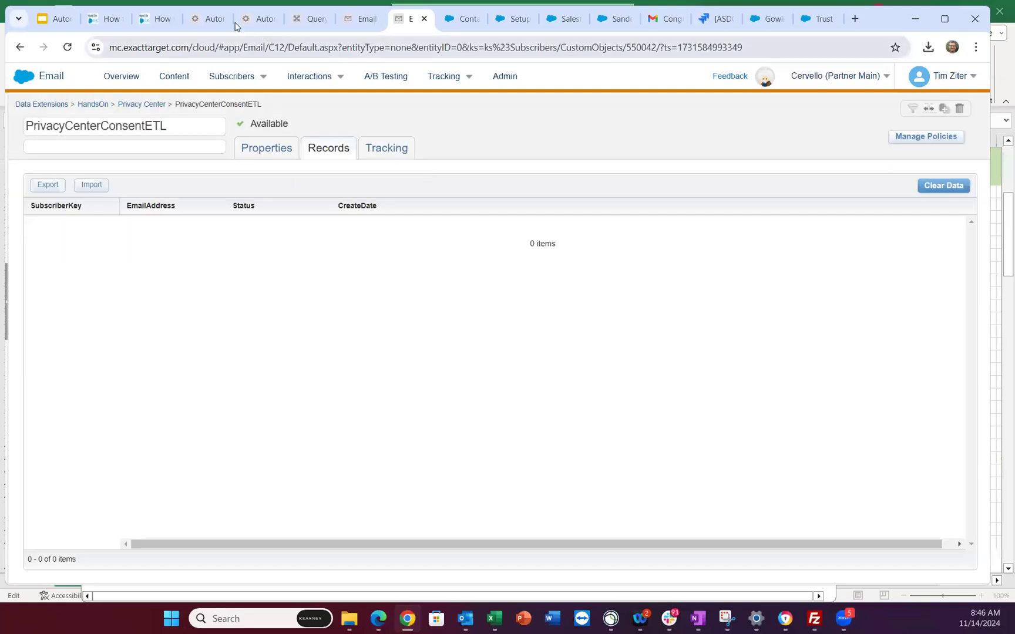
left_click(206, 19)
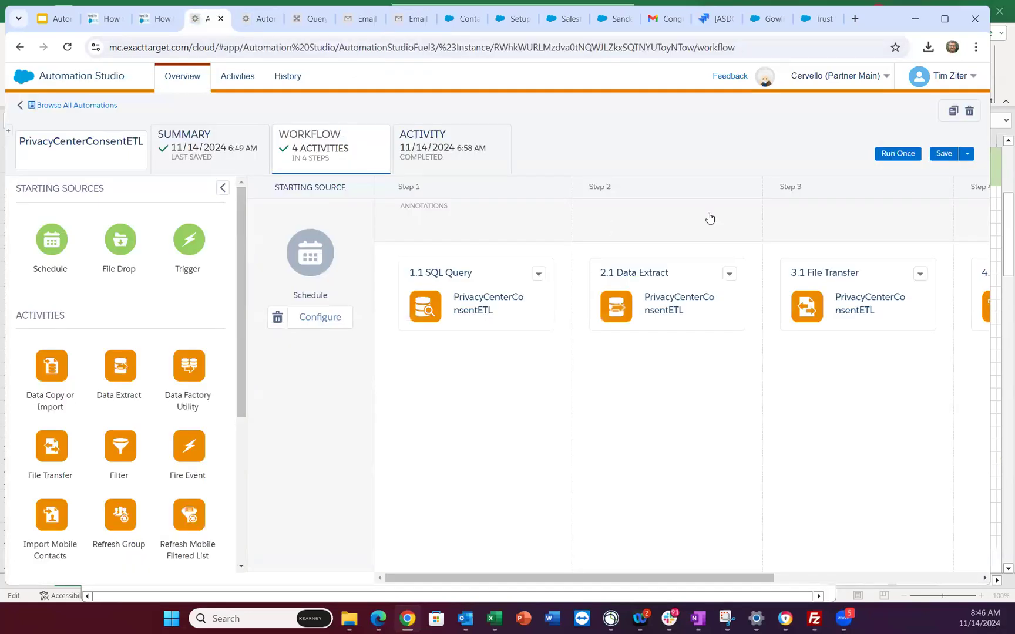
- Save the PrivacyCenterConsentETL automation
left_click(935, 156)
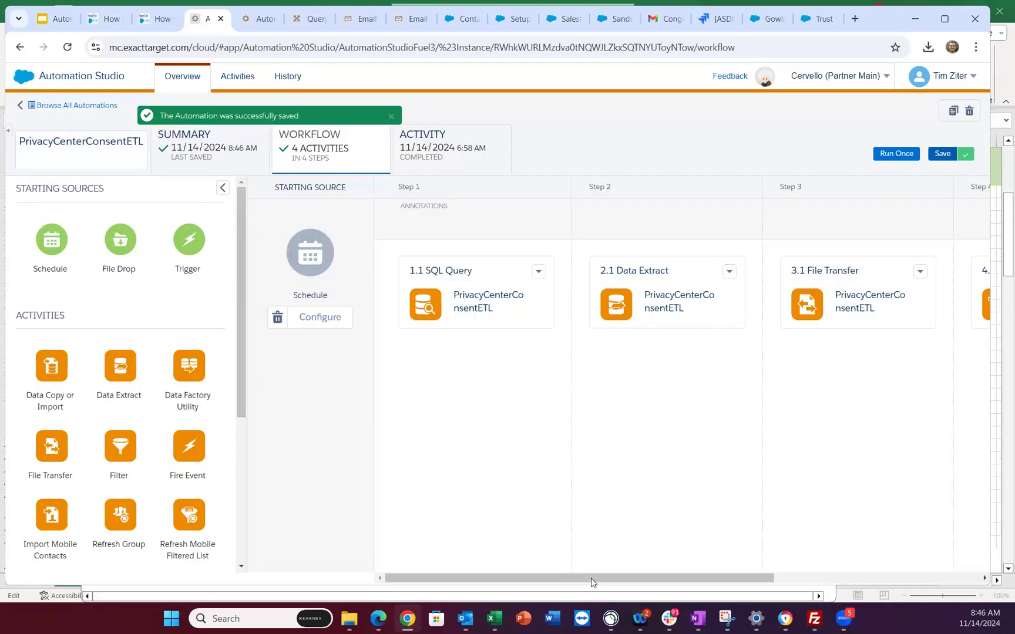
left_click_drag(591, 579, 666, 576)
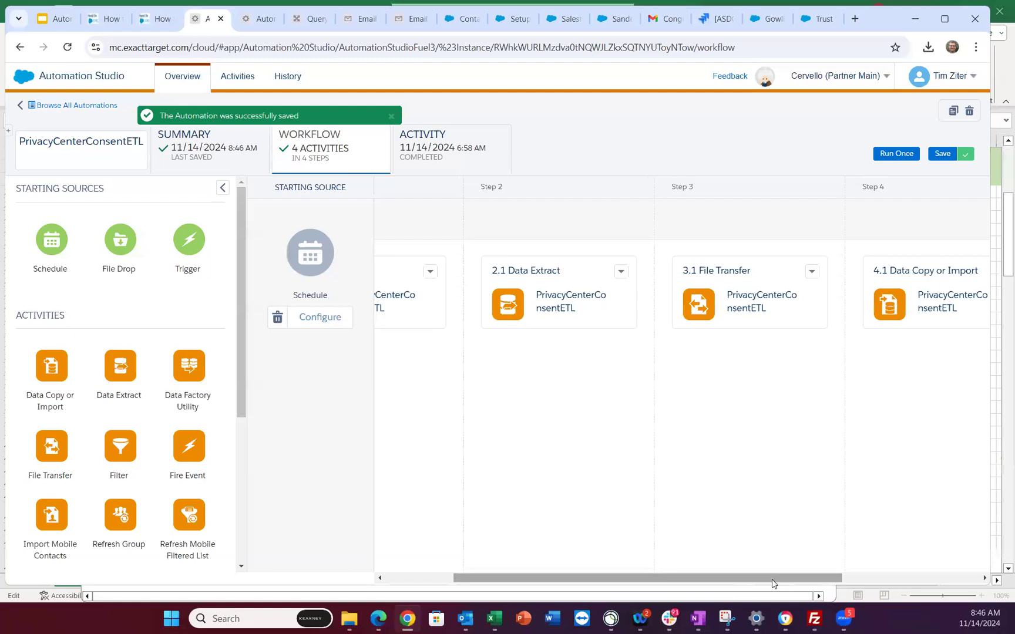
left_click_drag(734, 584, 771, 581)
- Run the automation once with all four activities selected, choosing Run Now
left_click(897, 154)
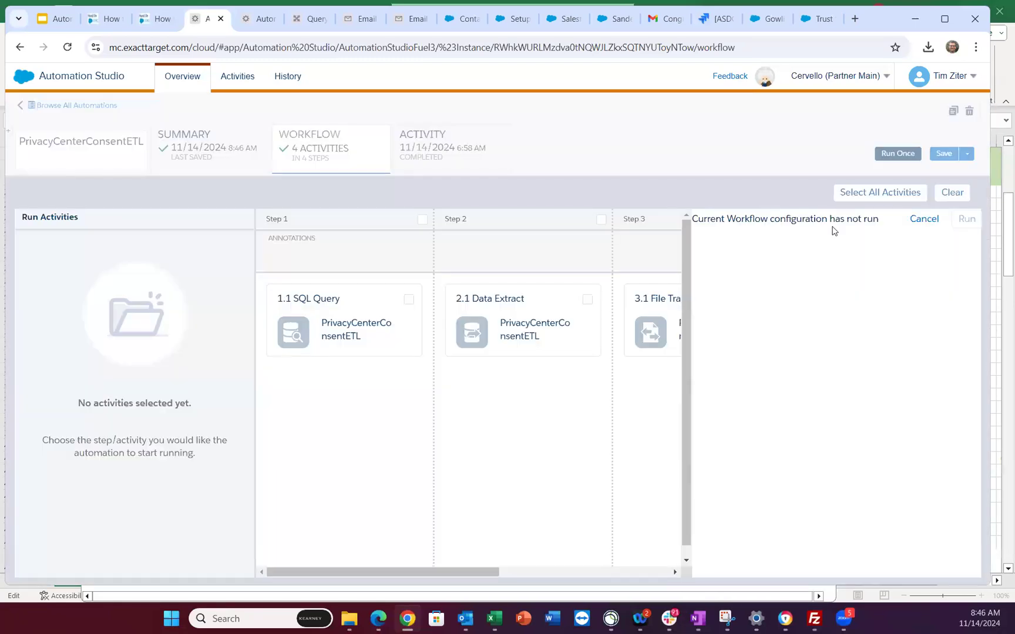
left_click(891, 191)
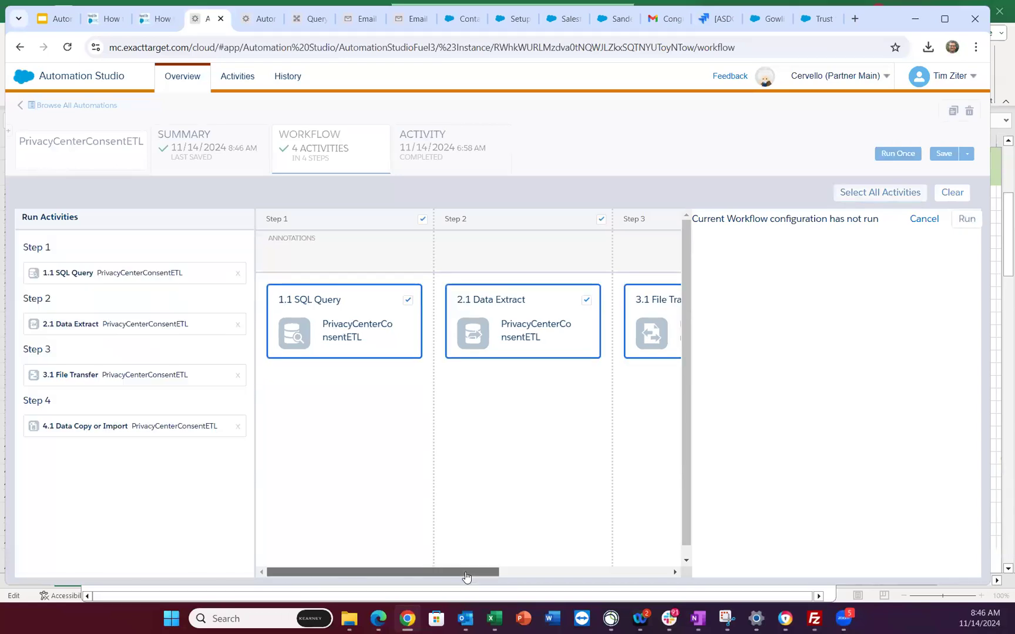
left_click_drag(467, 577, 637, 578)
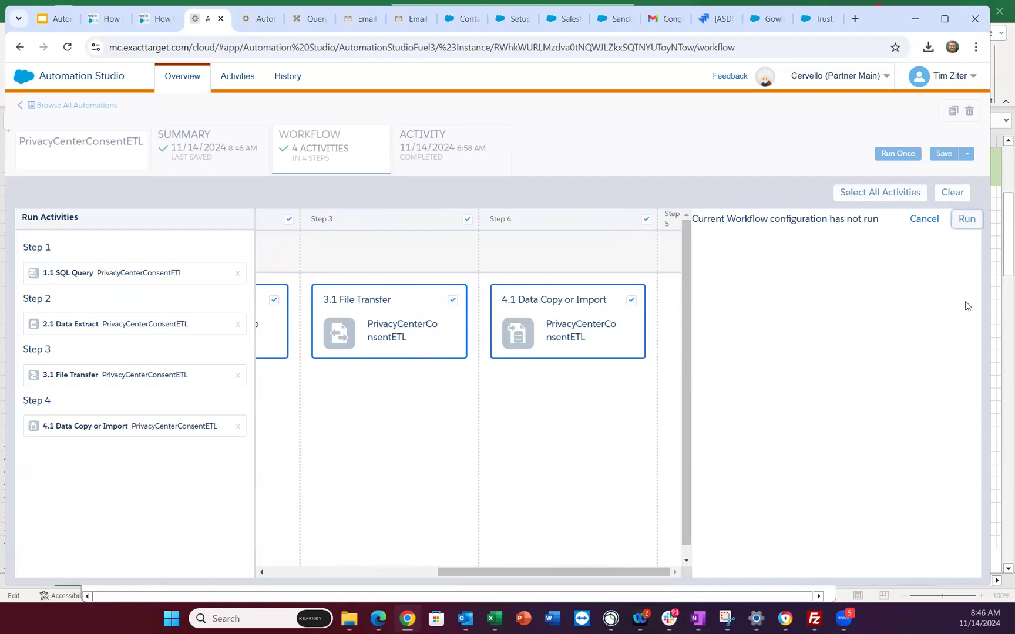
left_click(966, 219)
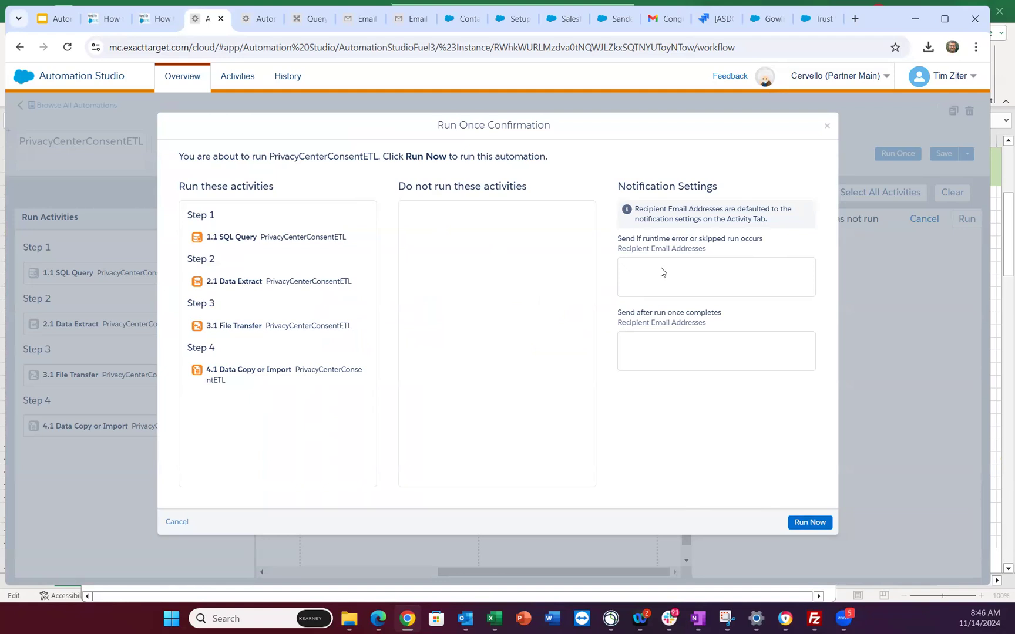
left_click(811, 523)
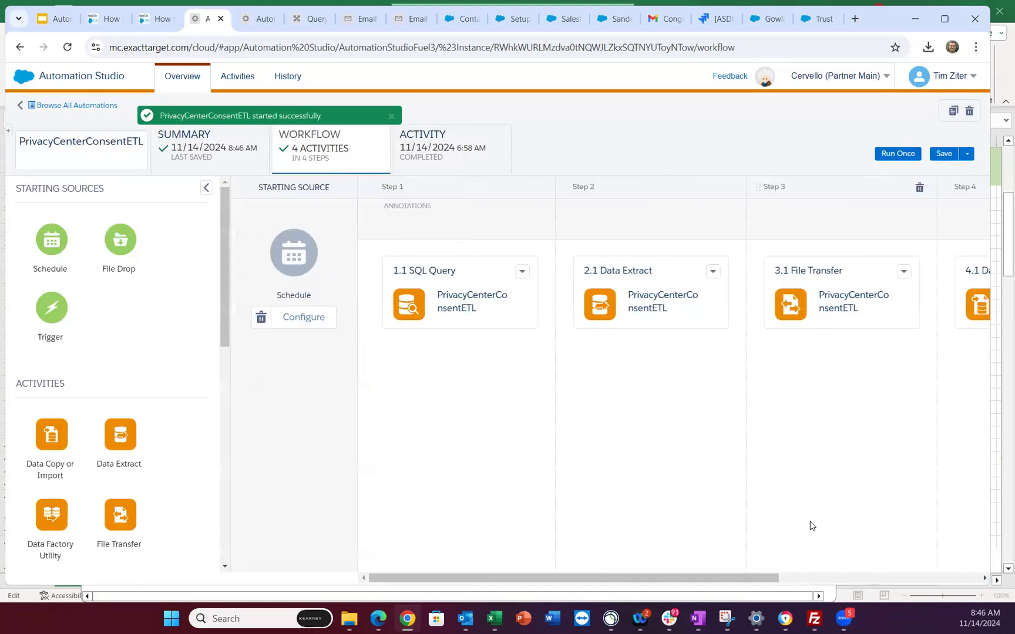
- Refresh the Activity tab's Run Log until the new 8:47 AM run appears
left_click(474, 154)
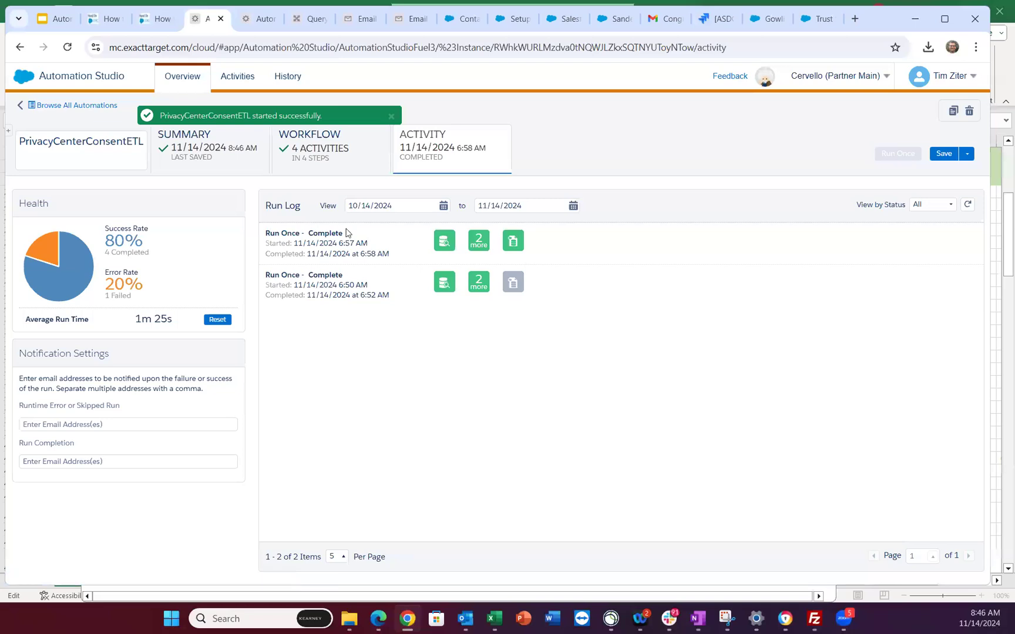
left_click(969, 205)
left_click(970, 205)
left_click(970, 208)
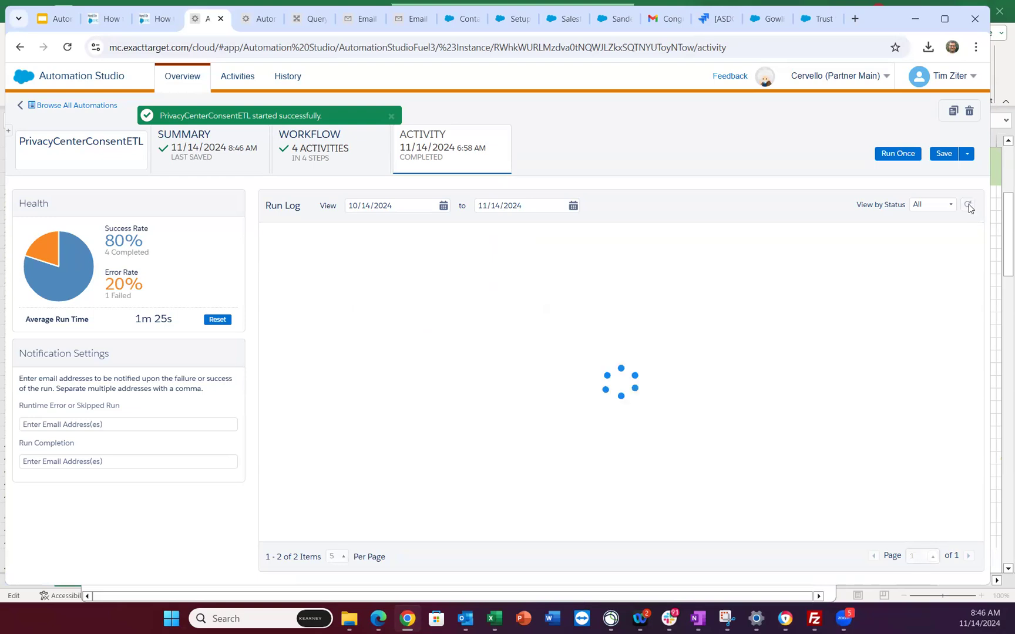
left_click(969, 206)
left_click(969, 206)
left_click(969, 205)
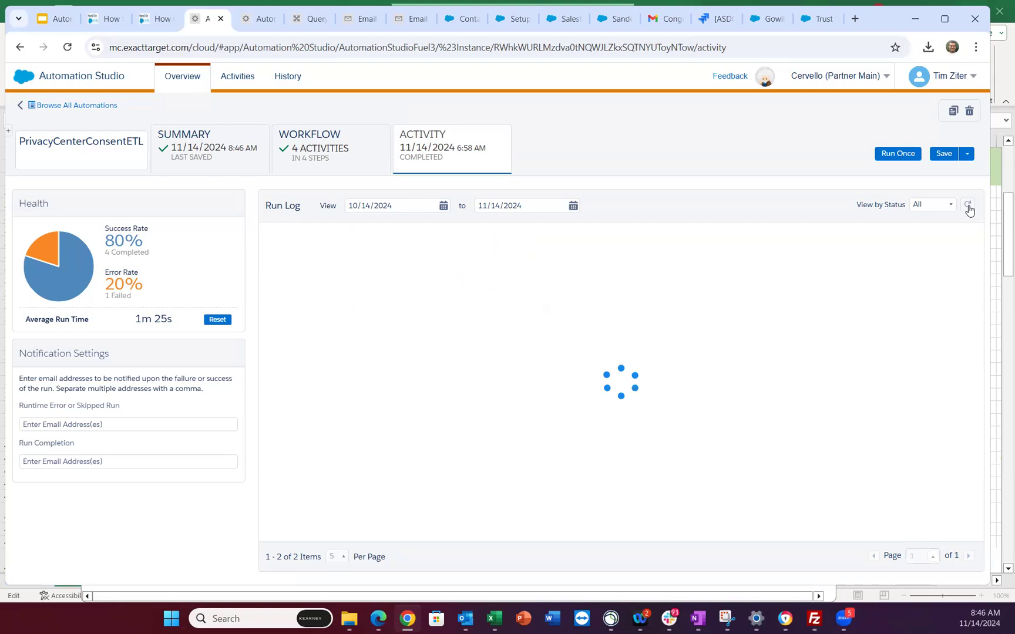
left_click(969, 205)
left_click(969, 205)
left_click(969, 206)
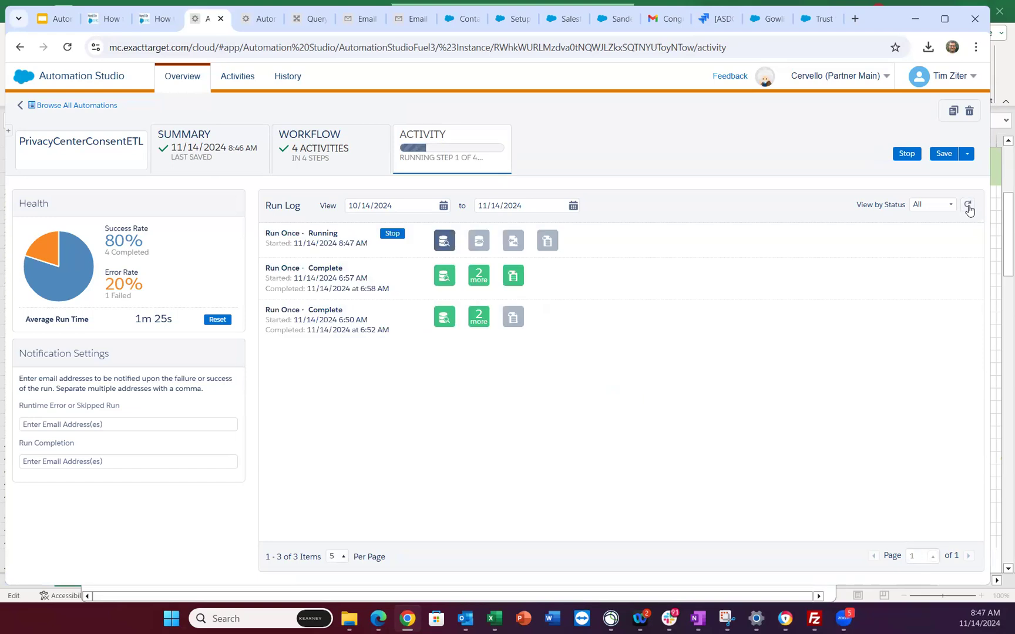
left_click(968, 206)
left_click(968, 206)
- Present slide 14, 'Five Tips - ETL Process', of the Day 3 ETL deck full screen
left_click(53, 18)
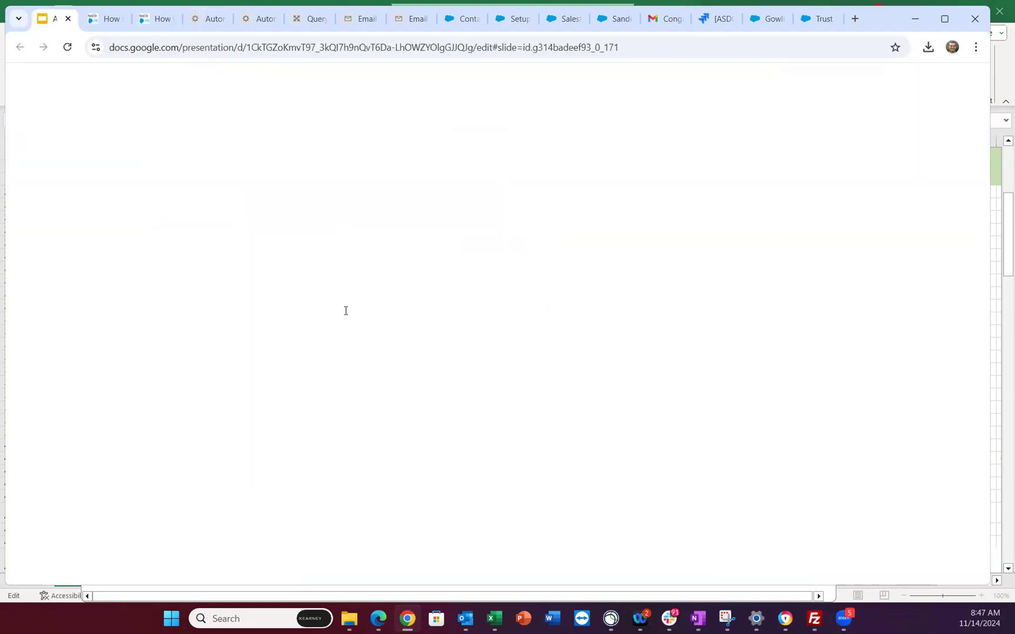
scroll(87, 456, "down", 3)
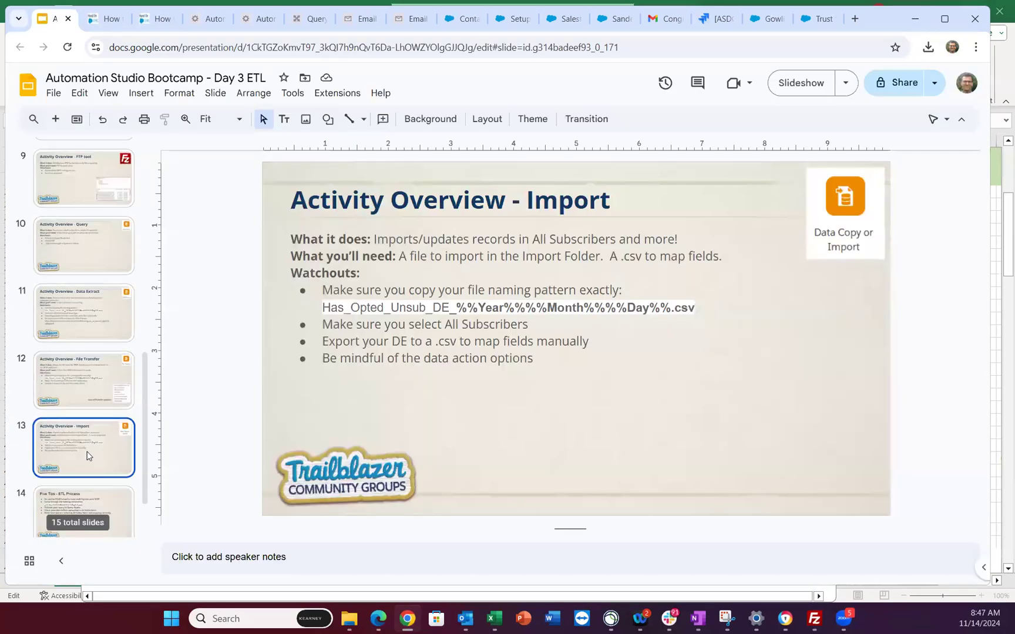
left_click(86, 444)
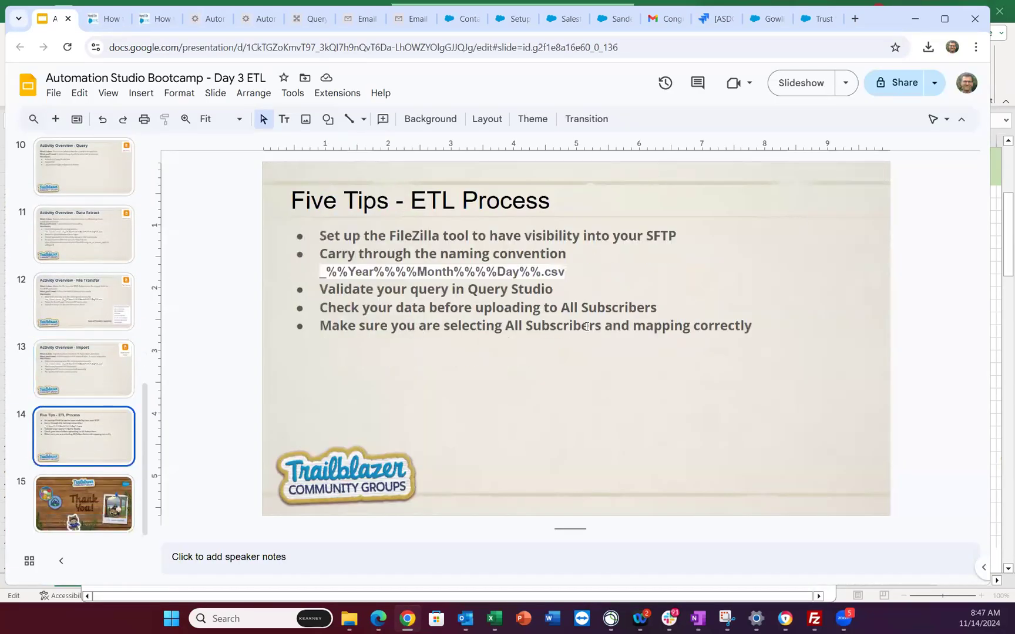
left_click(107, 95)
key("ctrl+F5")
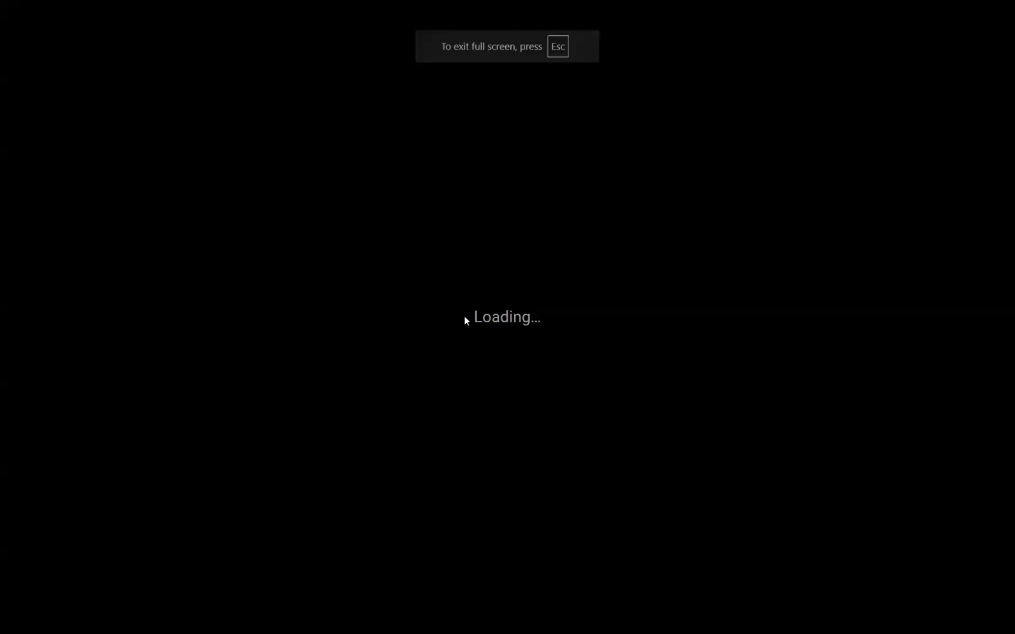